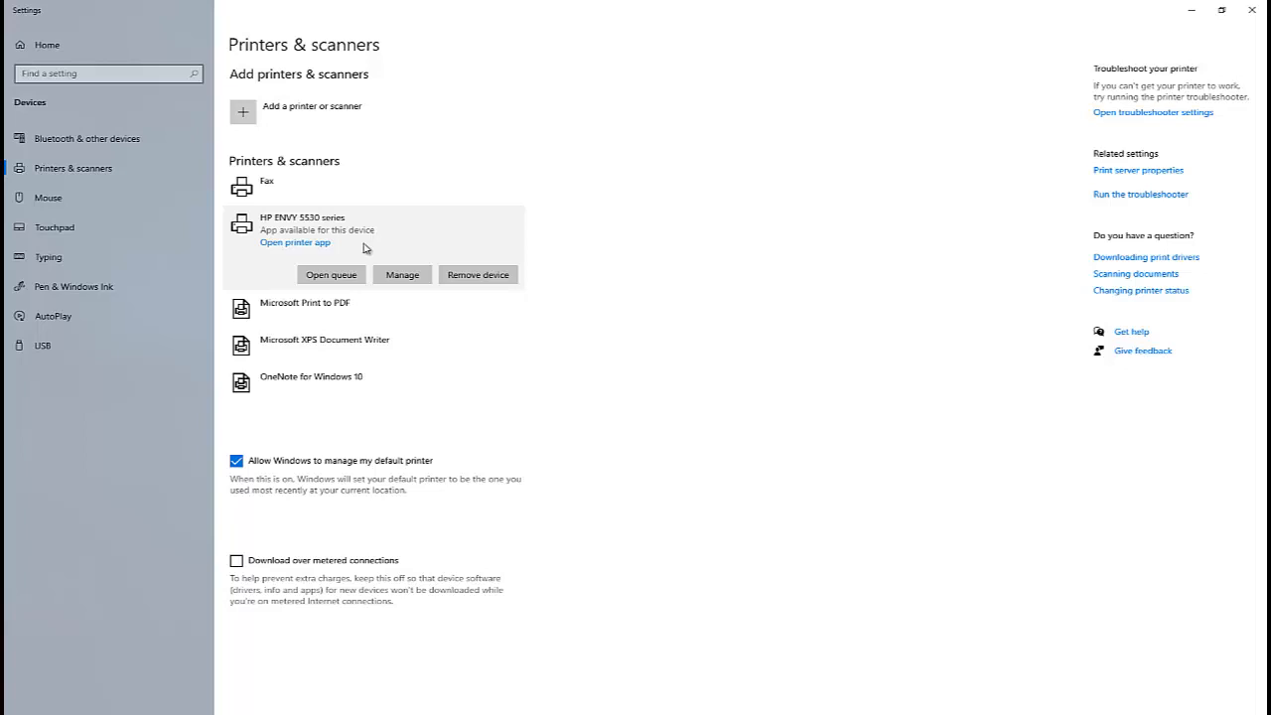
# Open the HP ENVY 5530 series print queue and launch Word.
pyautogui.click(332, 275)
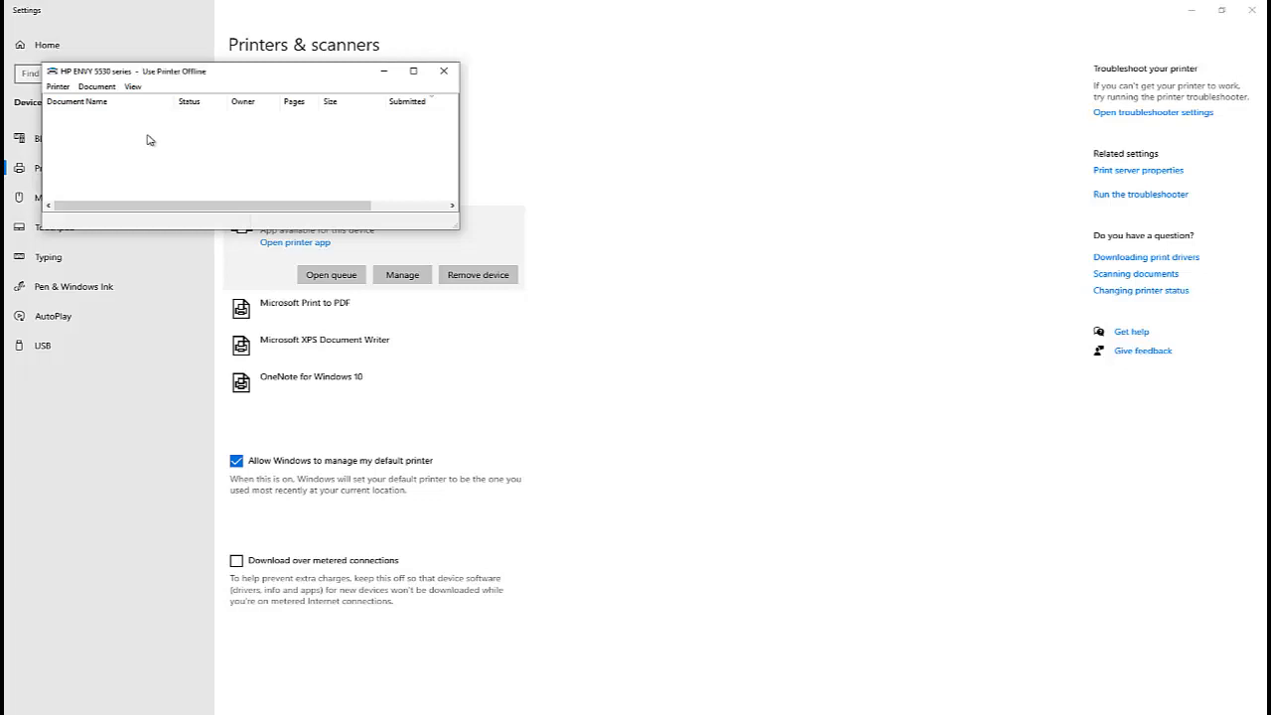
pyautogui.click(12, 714)
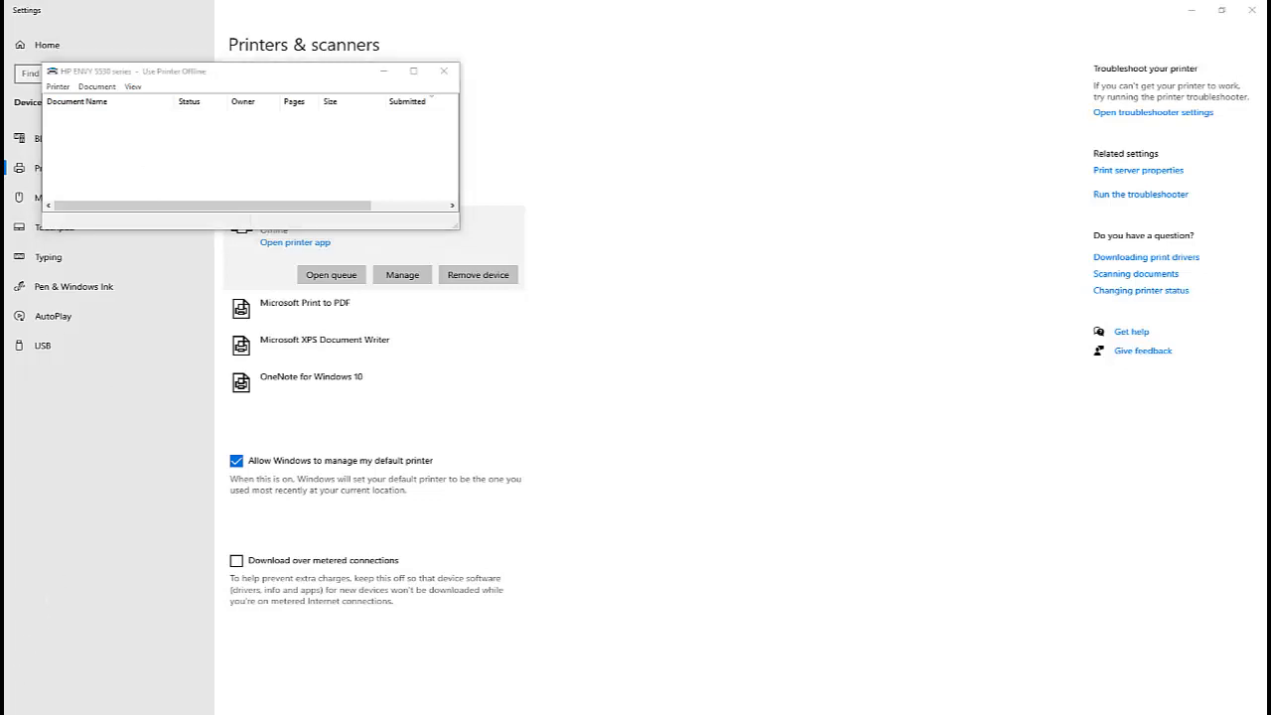
pyautogui.write('wor')
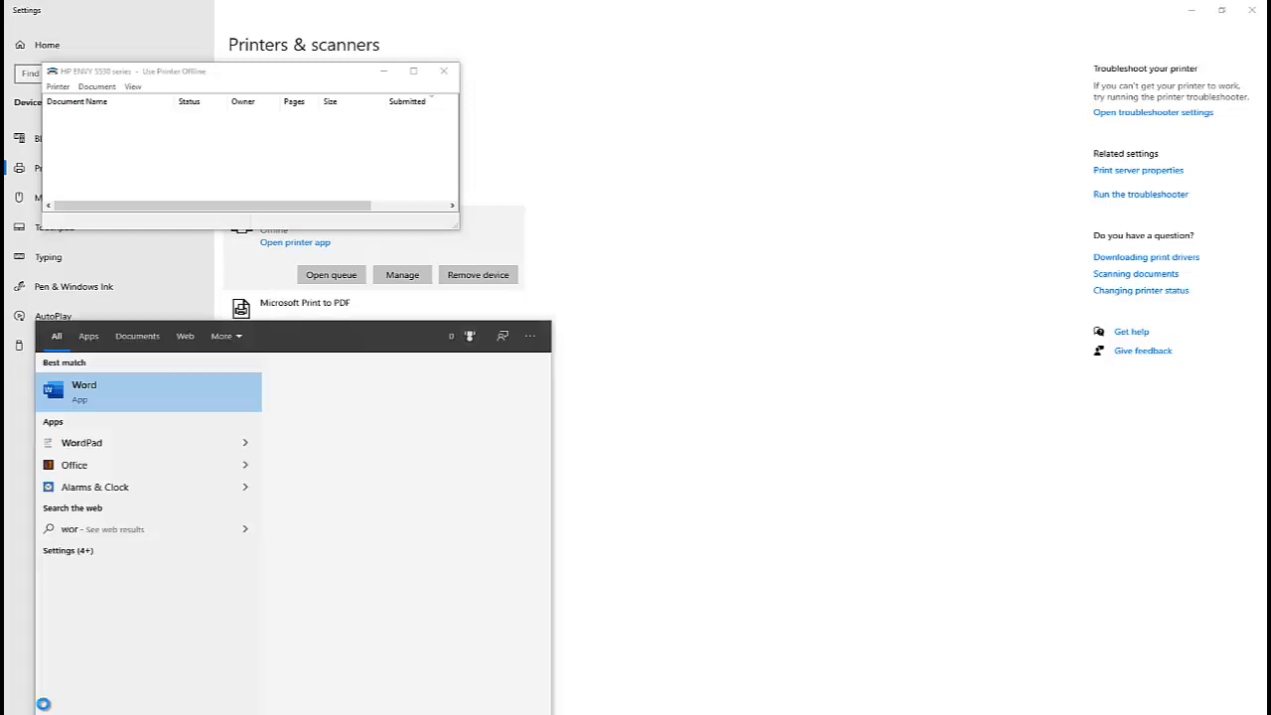
pyautogui.click(156, 387)
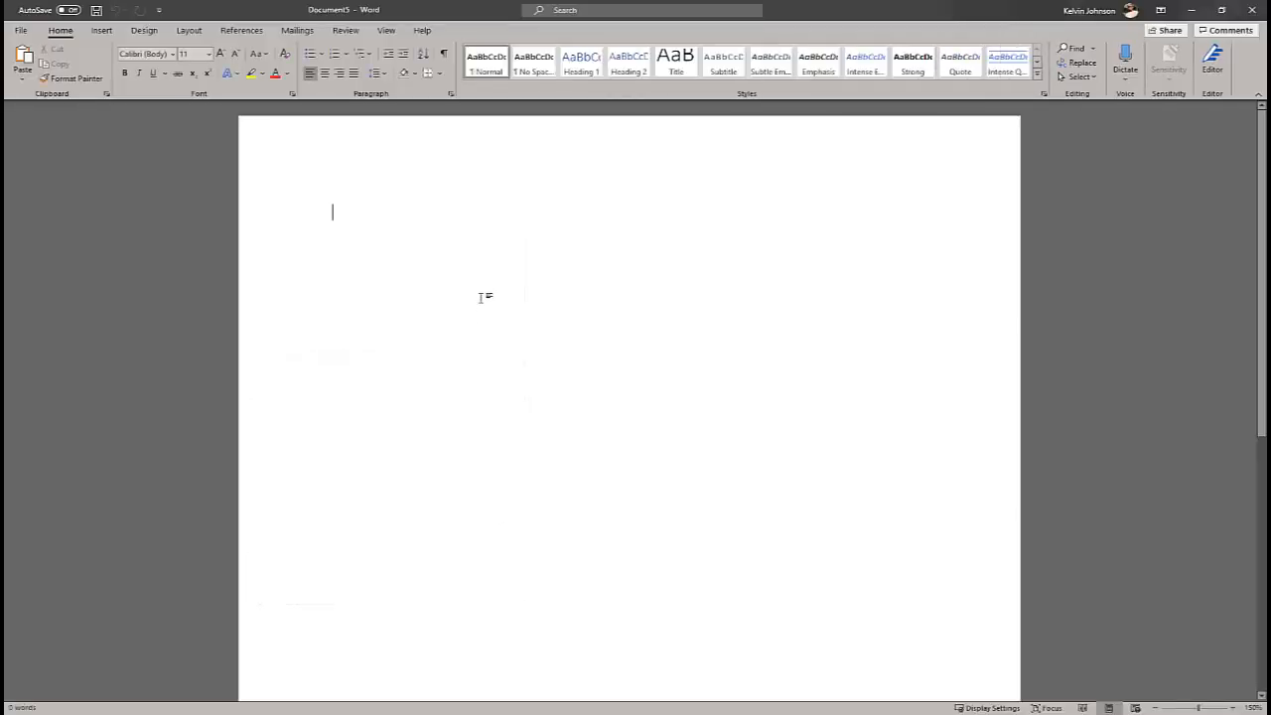
# Type test in the new document and print it to the HP ENVY 5530 series printer.
pyautogui.write('test')
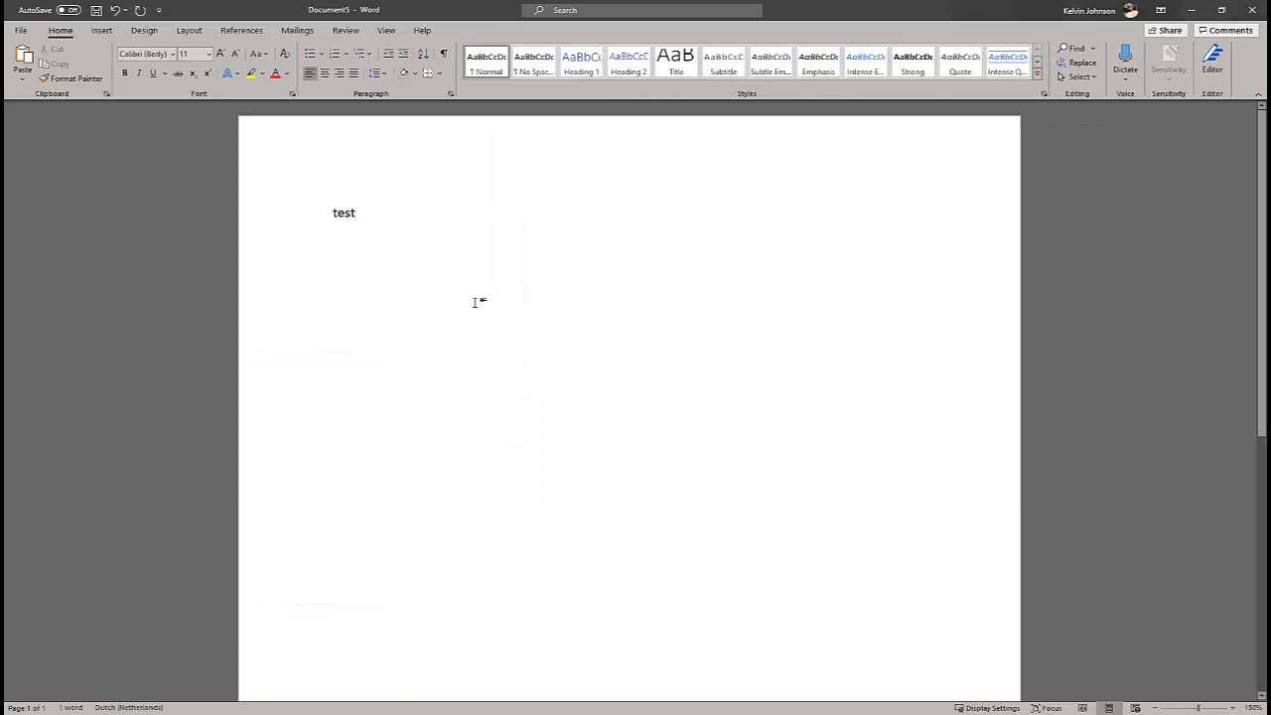
pyautogui.hotkey('ctrl', 'p')
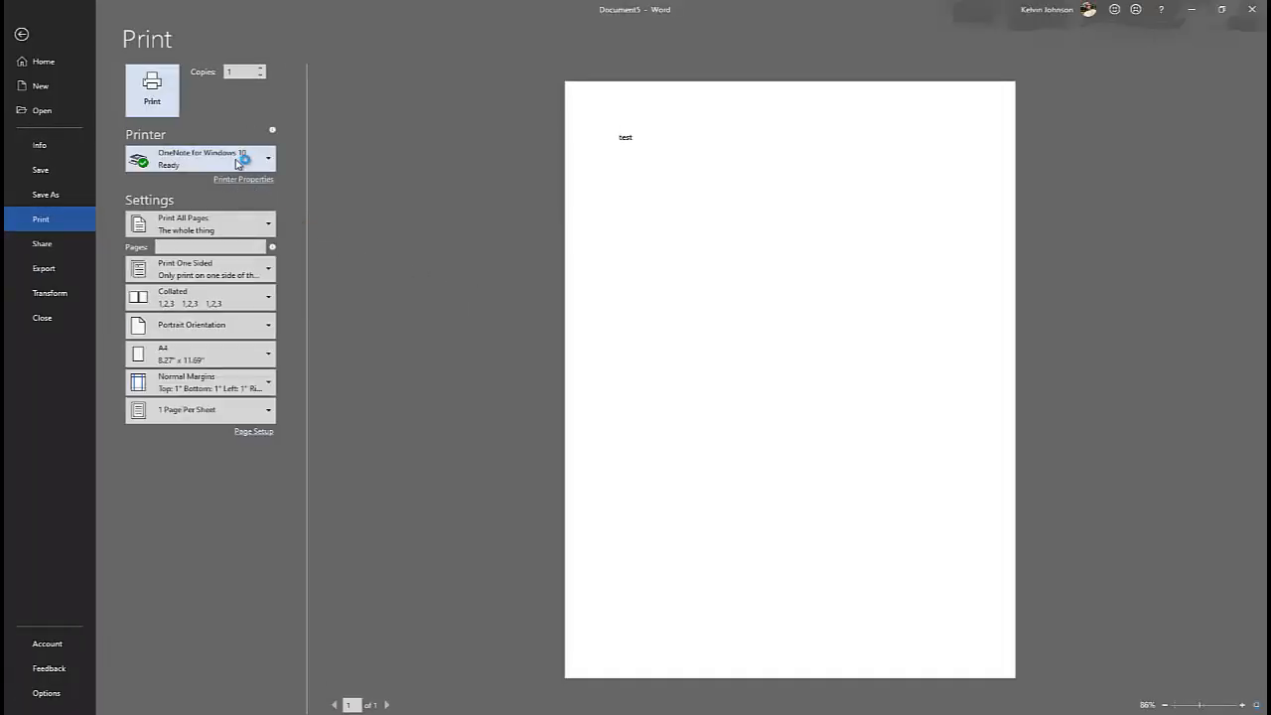
pyautogui.click(238, 162)
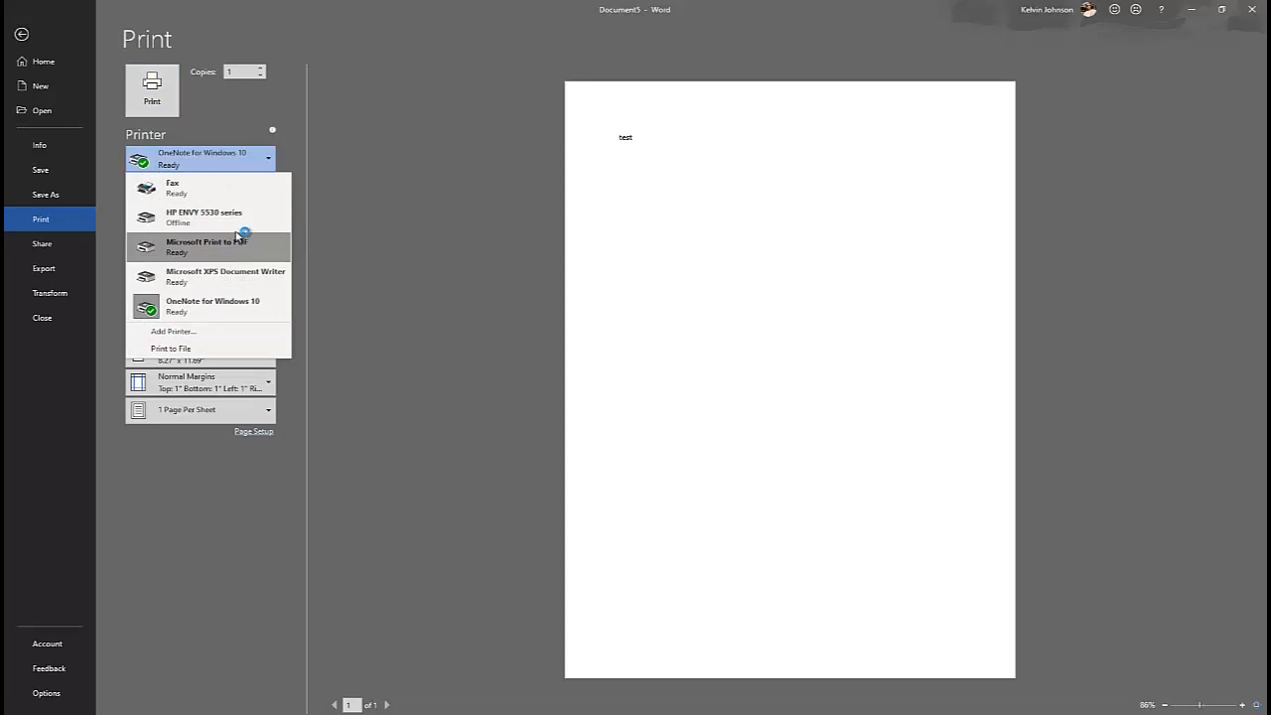
pyautogui.click(215, 218)
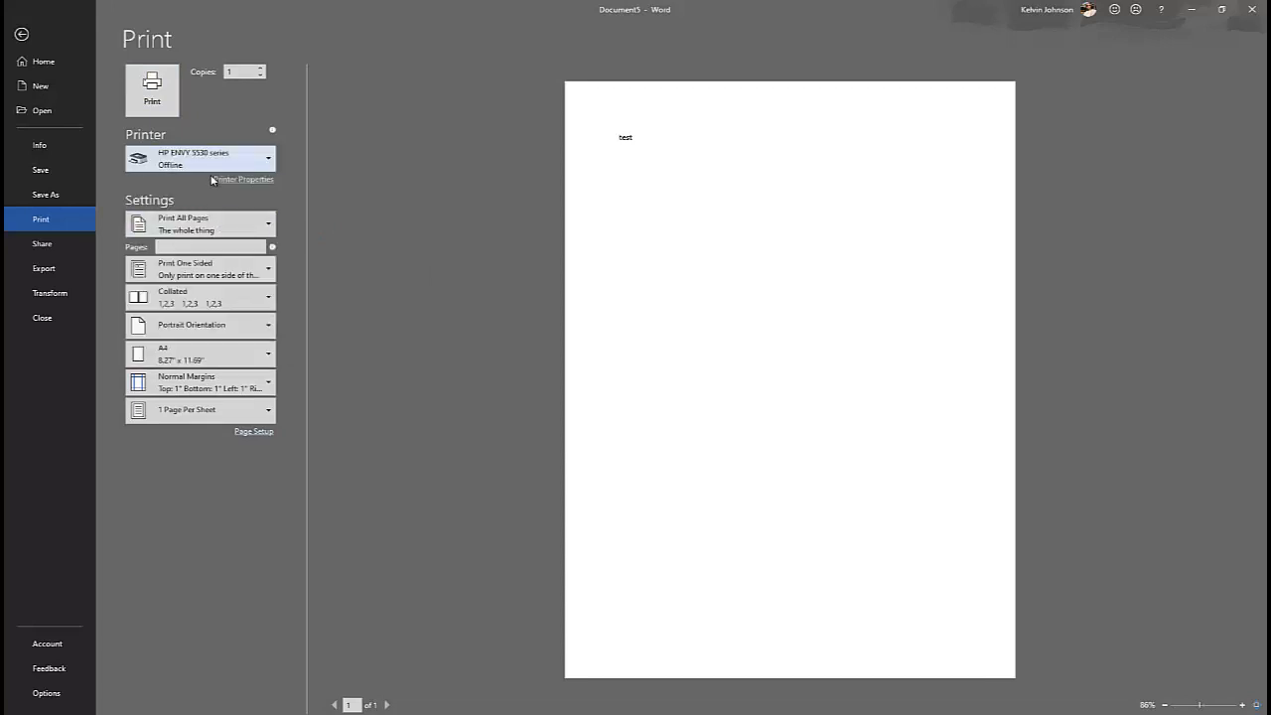
pyautogui.click(152, 94)
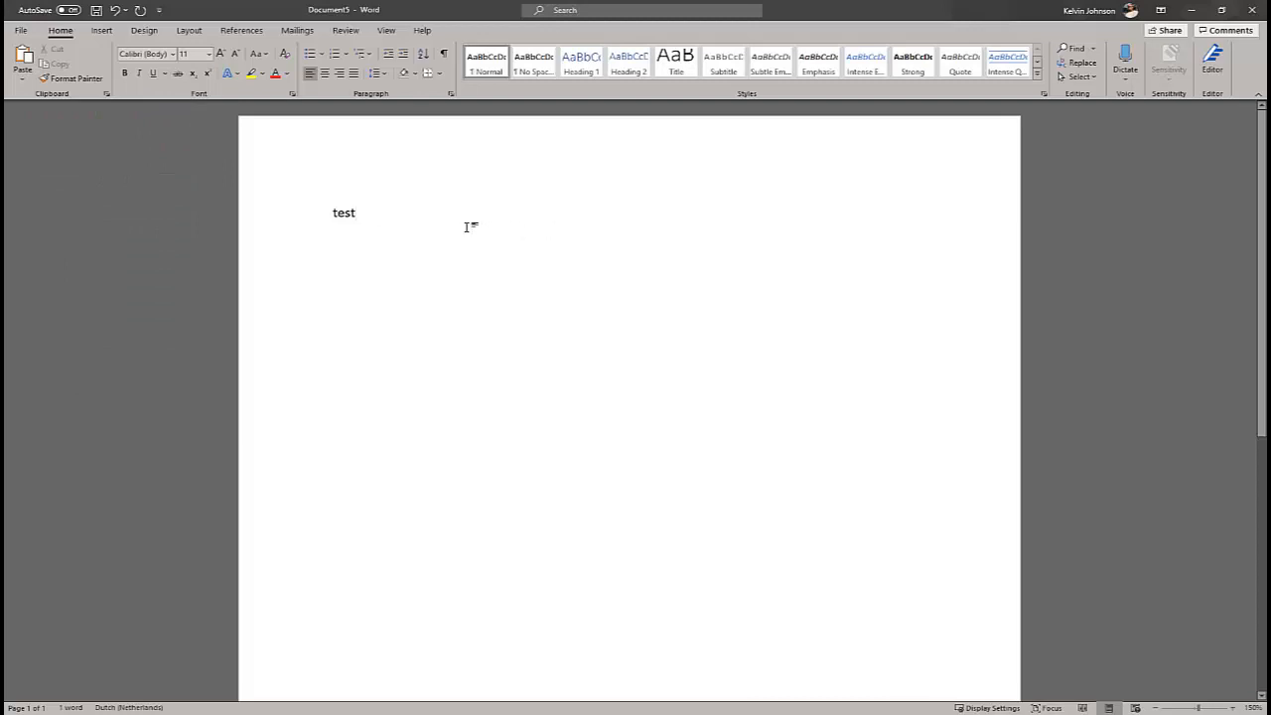
# Close Word without saving the document.
pyautogui.click(1251, 10)
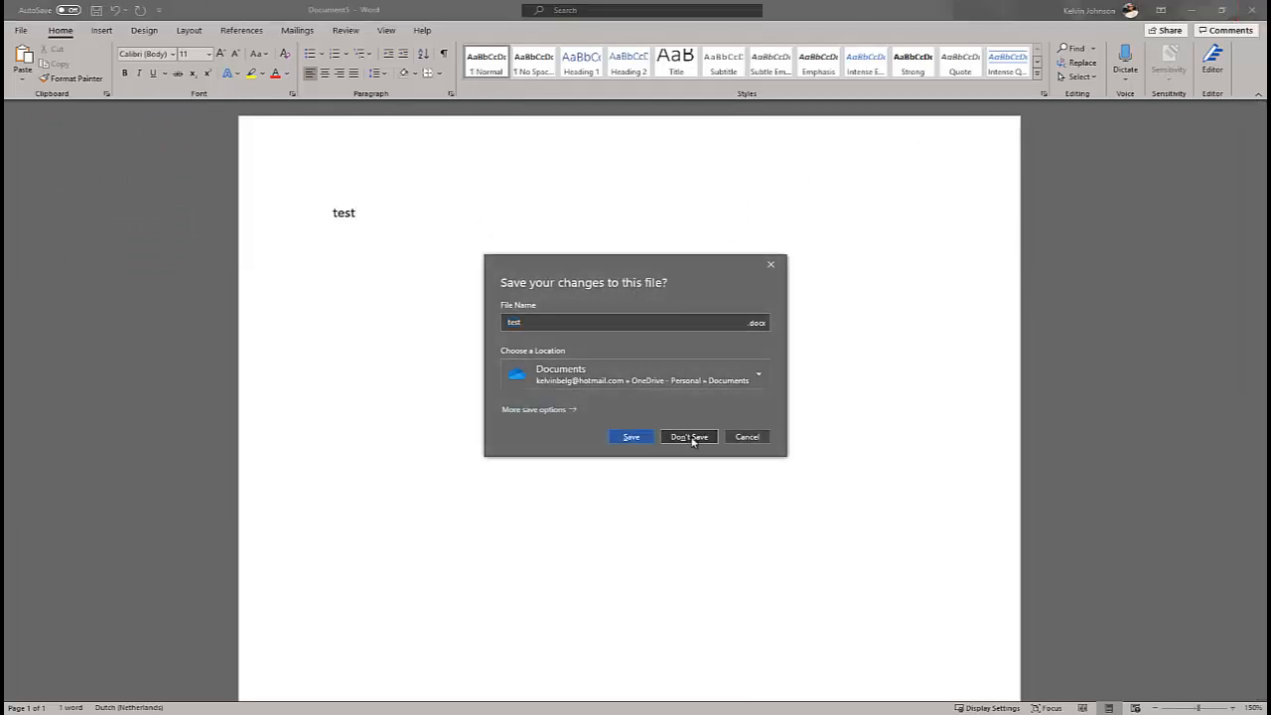
pyautogui.click(689, 438)
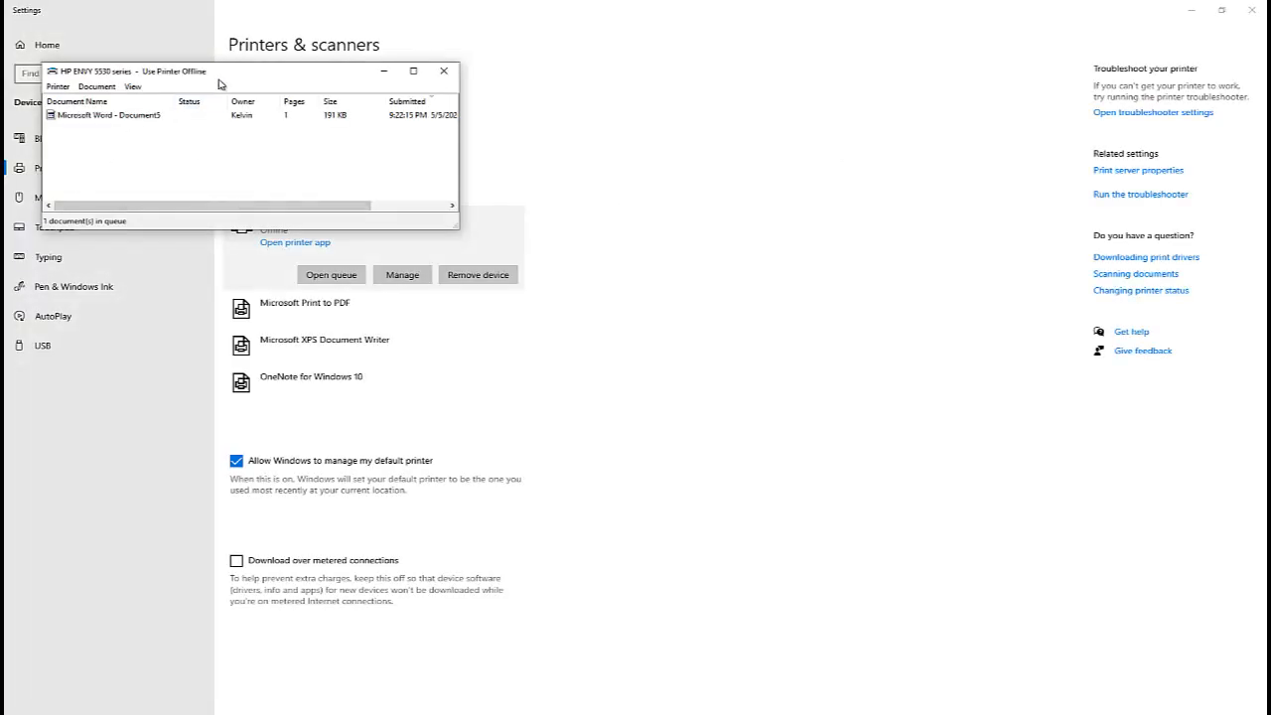
# Cancel the Word document job in the HP ENVY 5530 series print queue and close the queue window.
pyautogui.moveTo(203, 75); pyautogui.dragTo(510, 112)
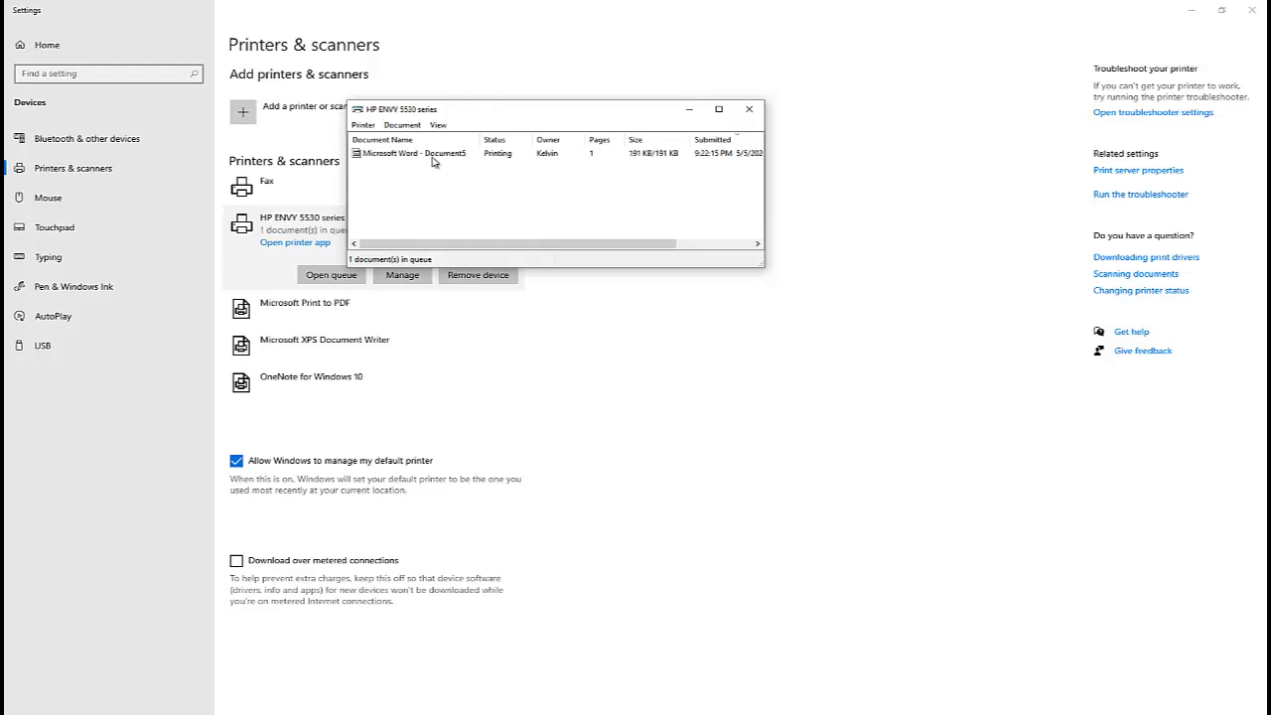
pyautogui.rightClick(413, 159)
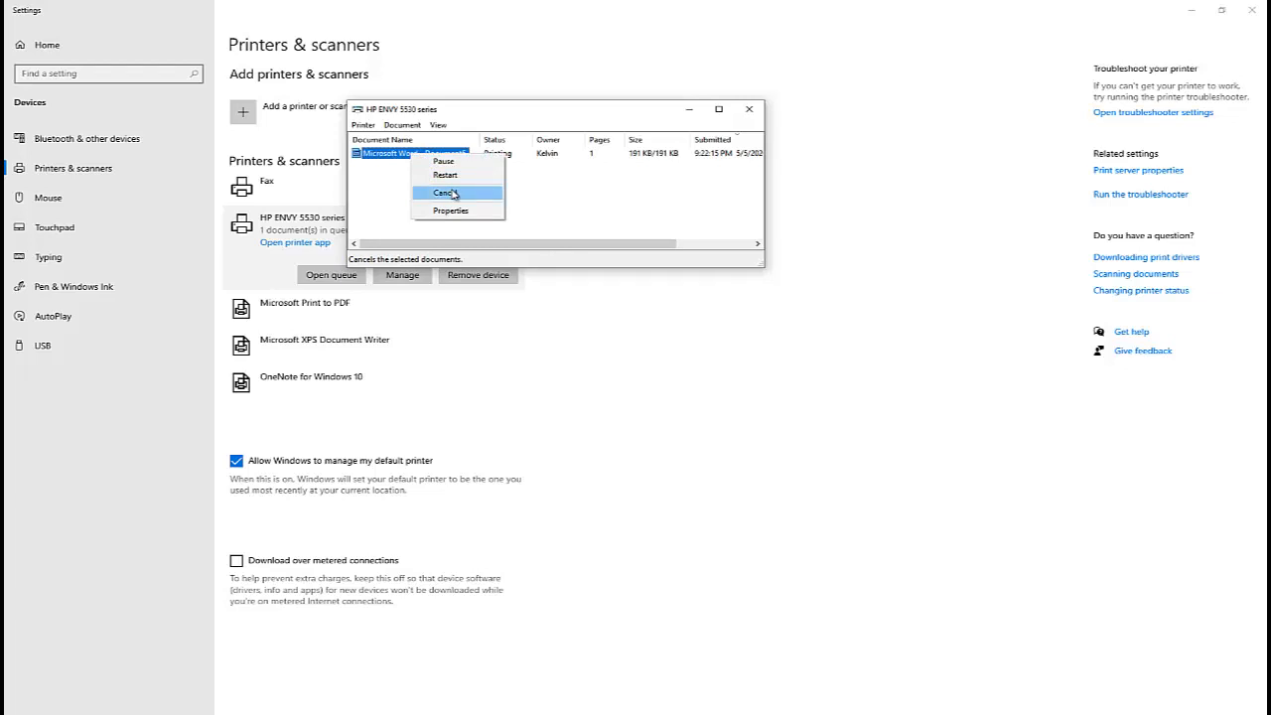
pyautogui.click(452, 195)
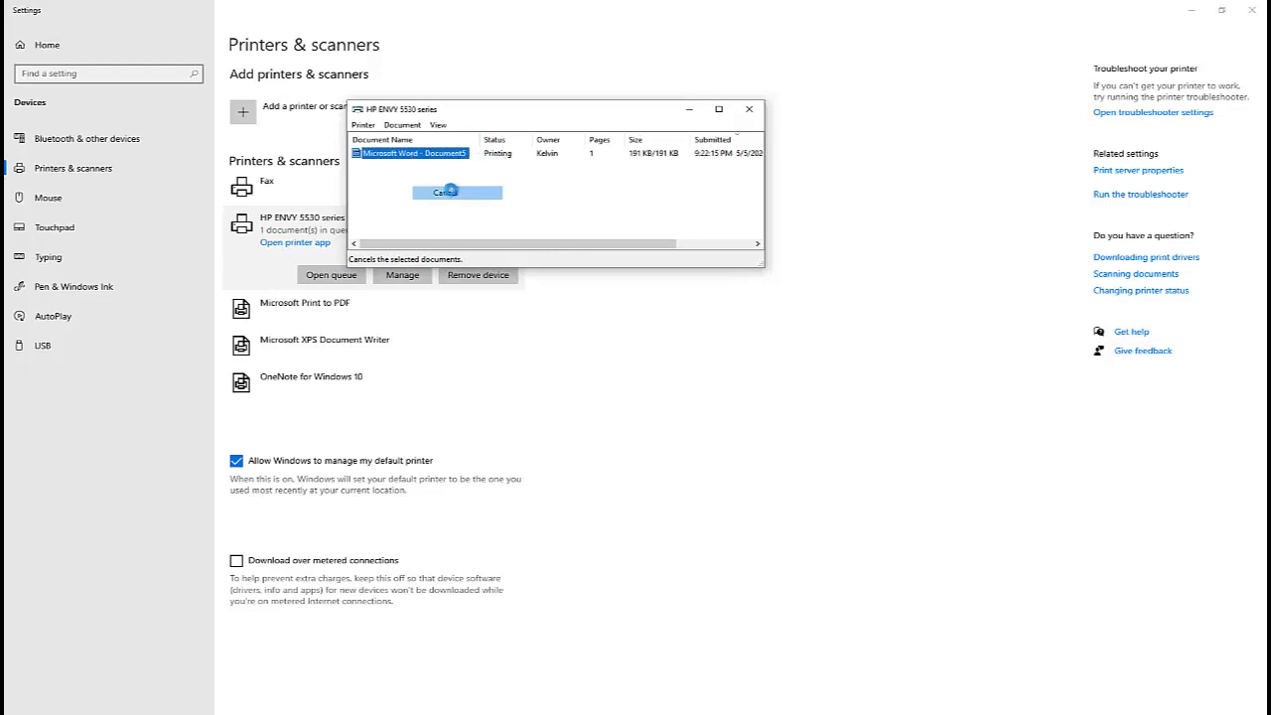
pyautogui.click(667, 370)
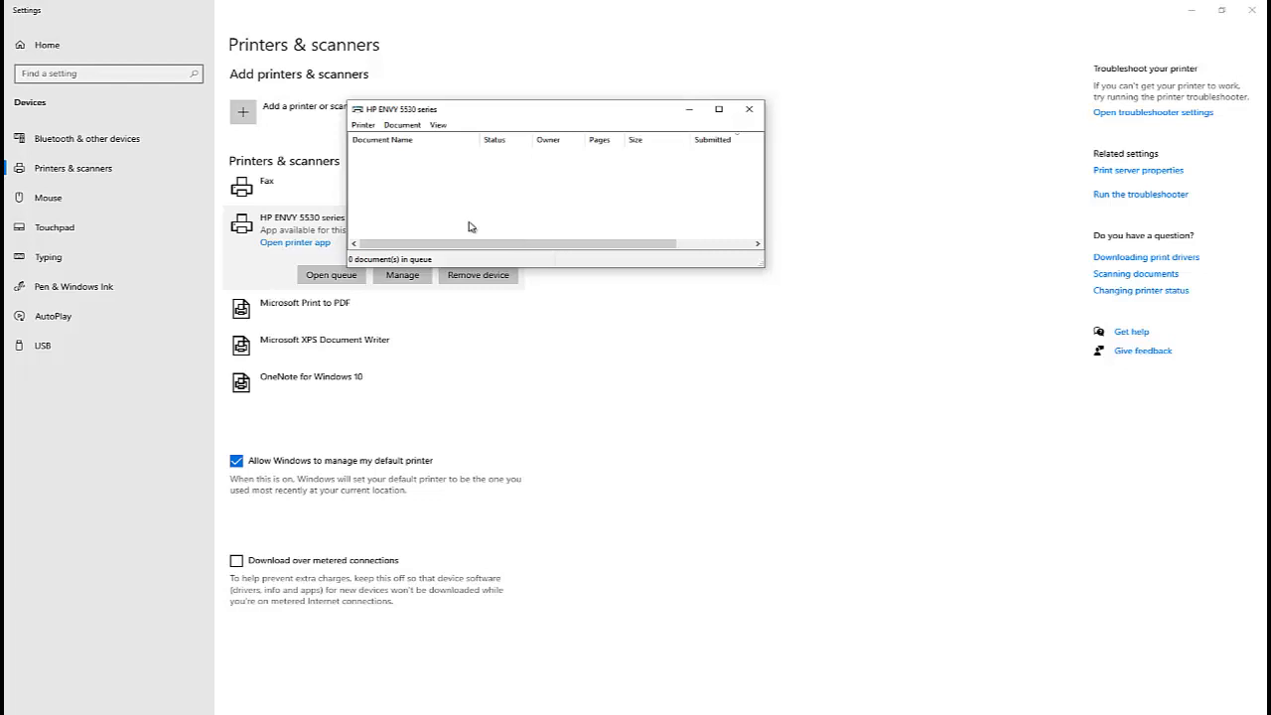
pyautogui.click(750, 110)
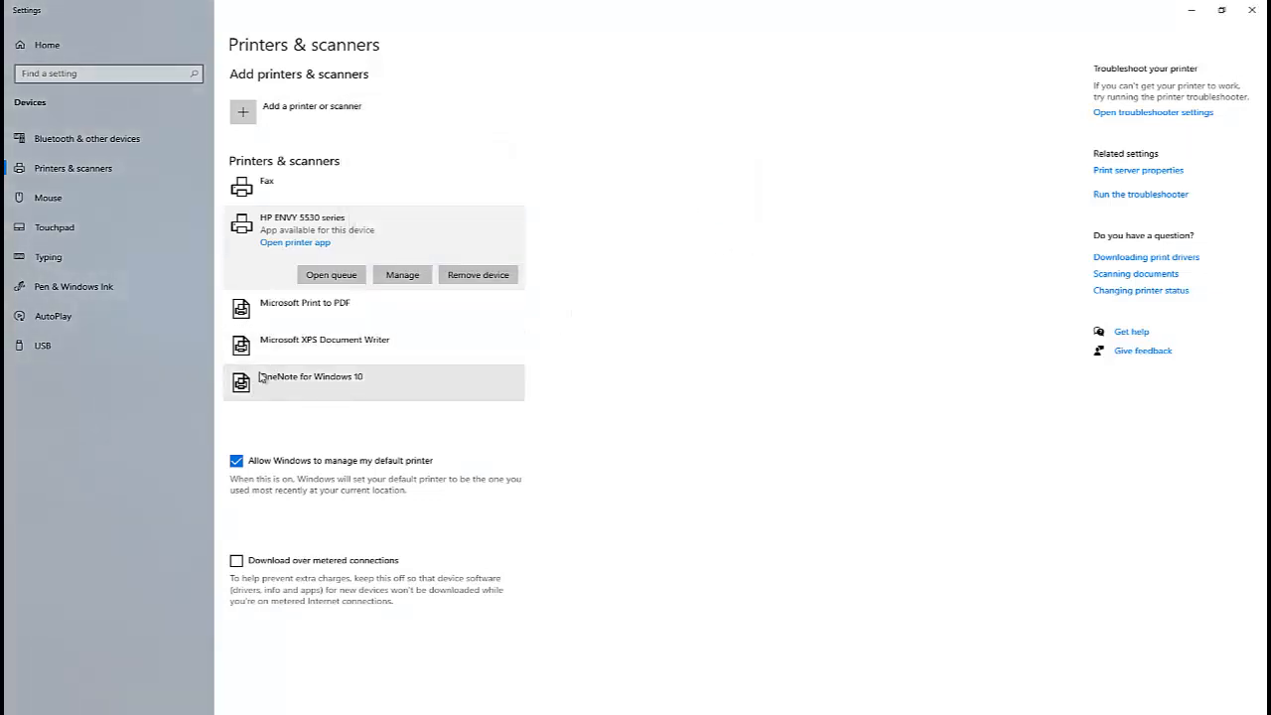
# Open the HP ENVY 5530 series management page and print a test page.
pyautogui.click(402, 275)
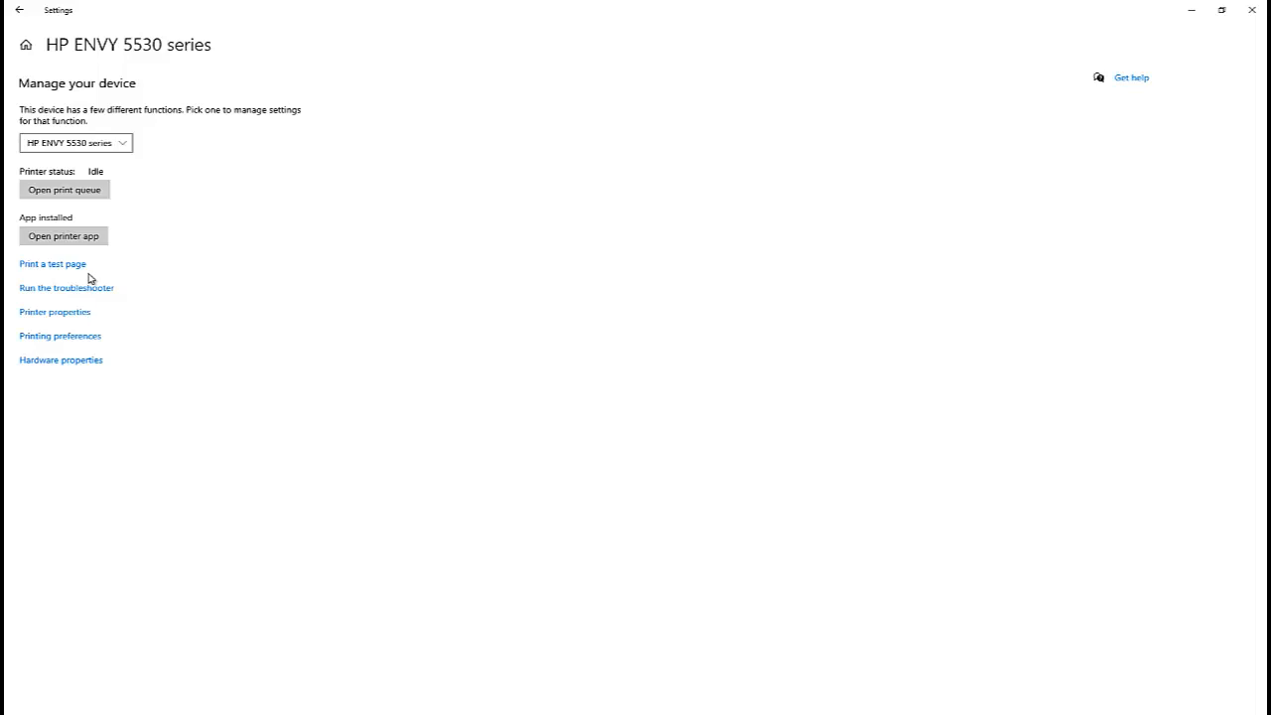
pyautogui.click(53, 268)
# Run the printer troubleshooter and close it.
pyautogui.click(57, 288)
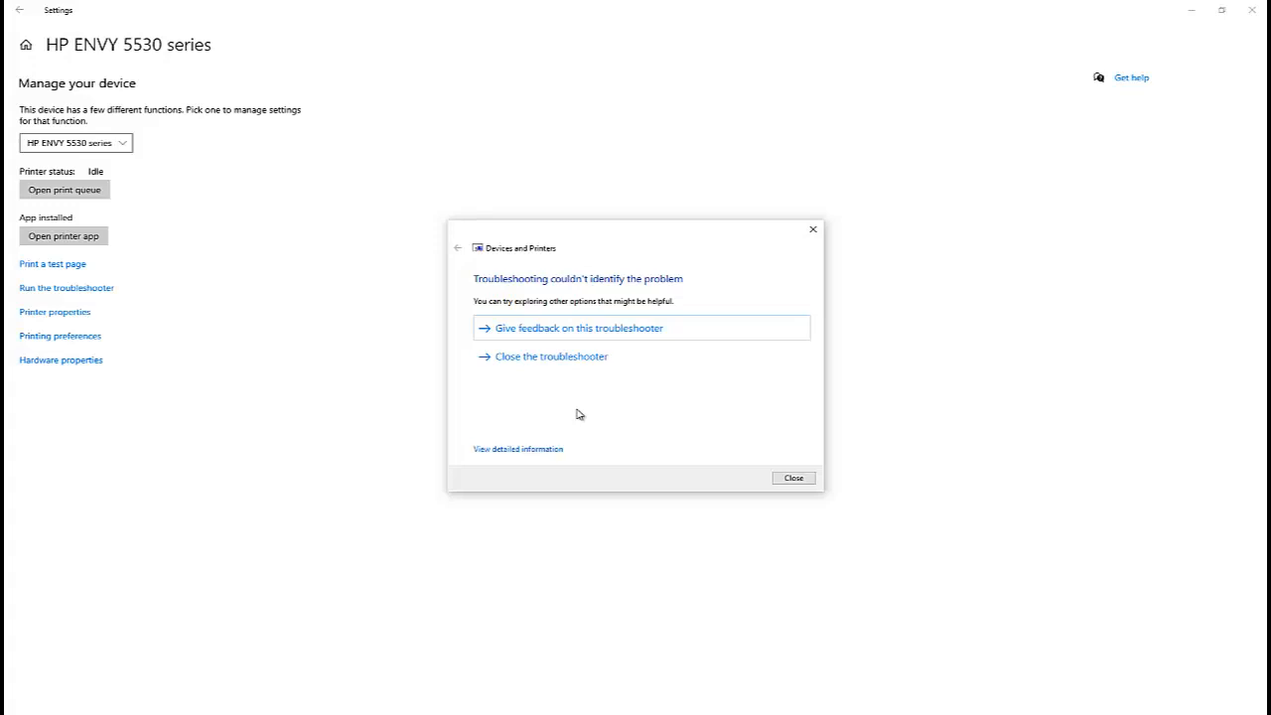
pyautogui.click(813, 229)
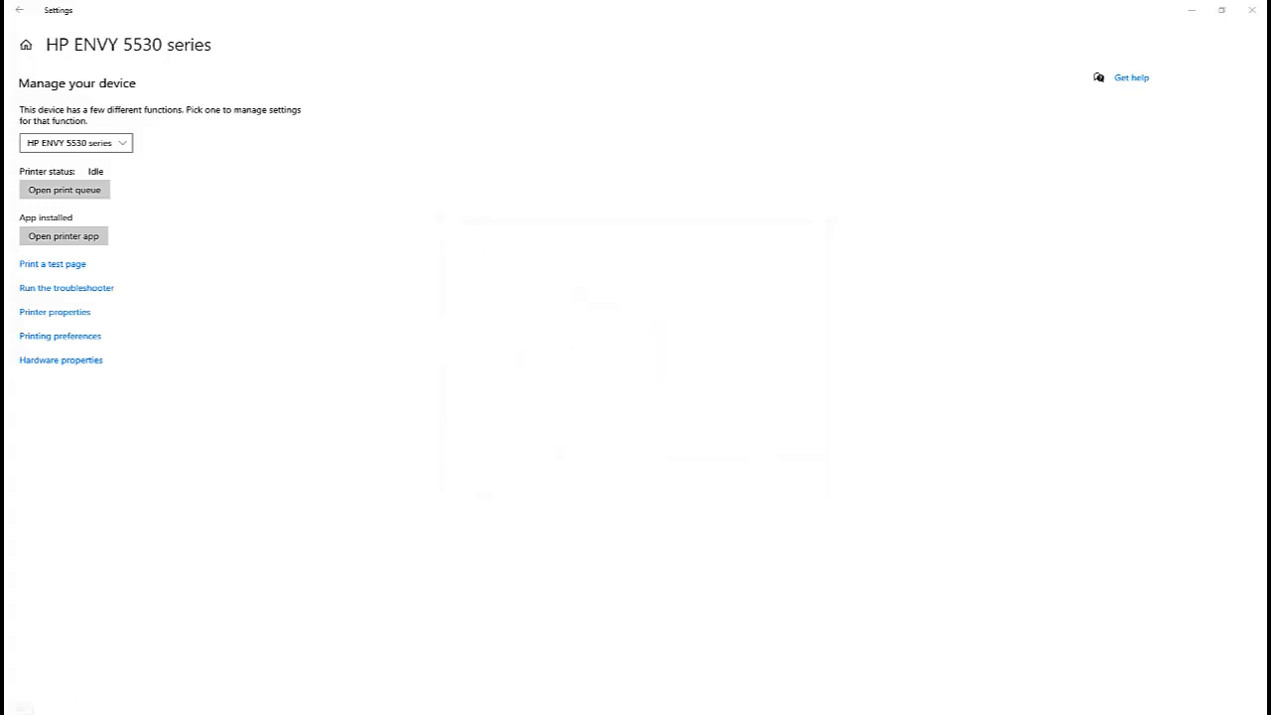
# Search for Services and open it as administrator.
pyautogui.press('super')
pyautogui.write('ser')
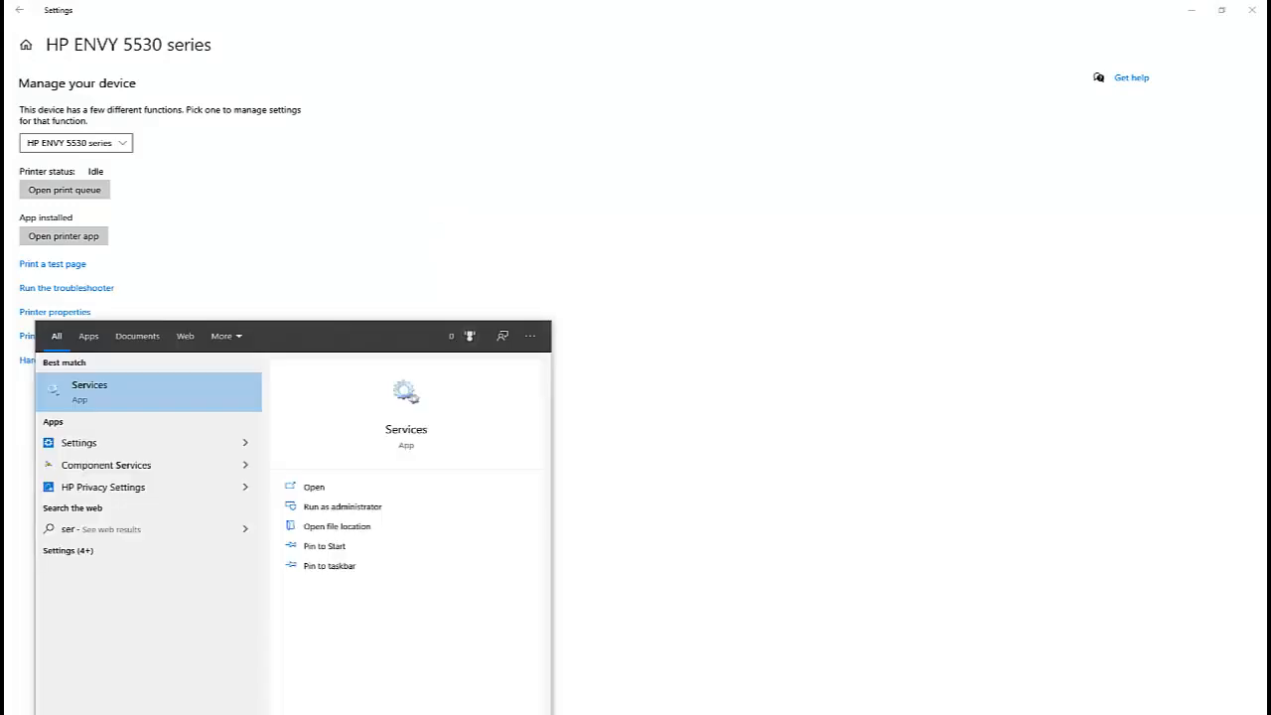
pyautogui.rightClick(110, 394)
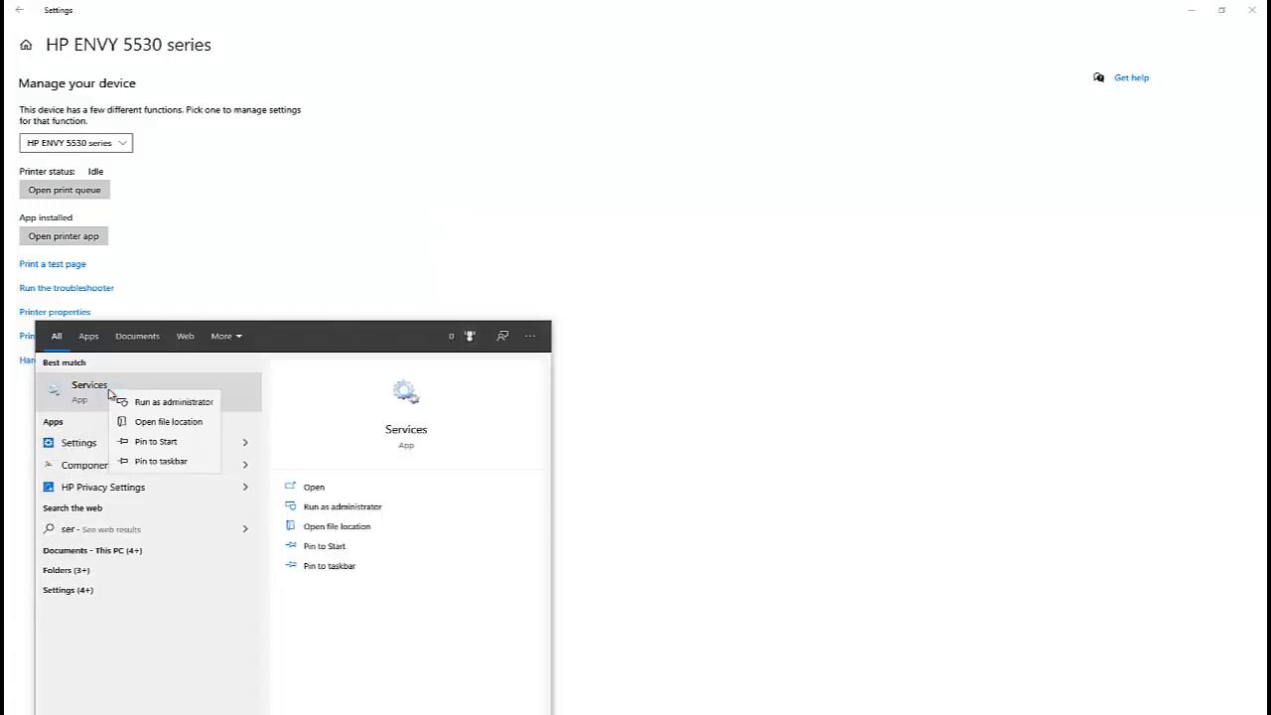
pyautogui.click(149, 403)
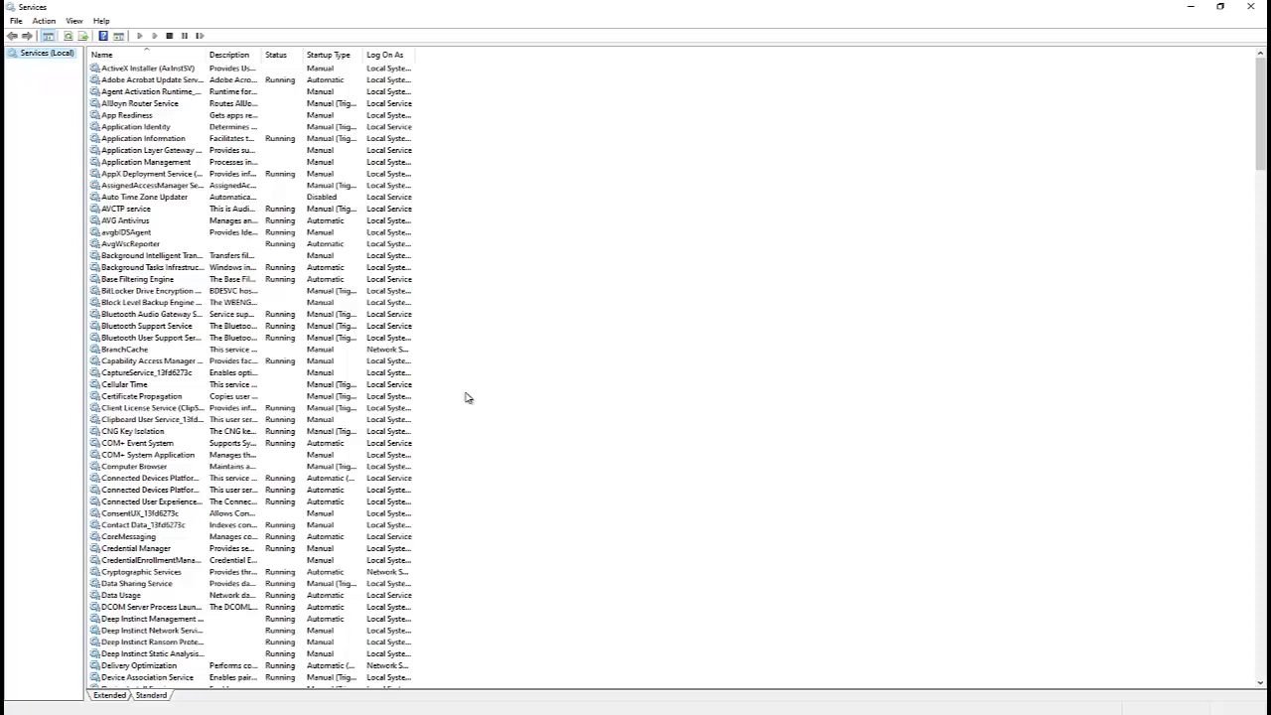
# Find the Print Spooler service in the list and stop it.
pyautogui.click(179, 408)
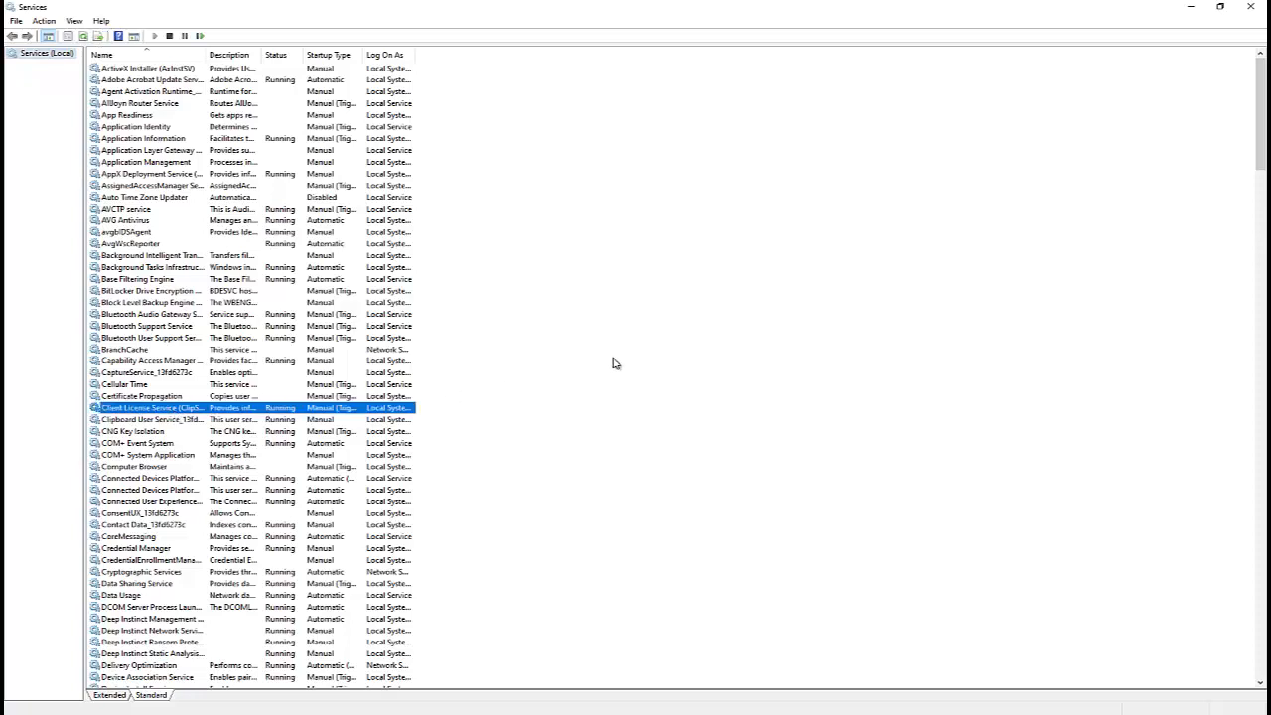
pyautogui.write('print')
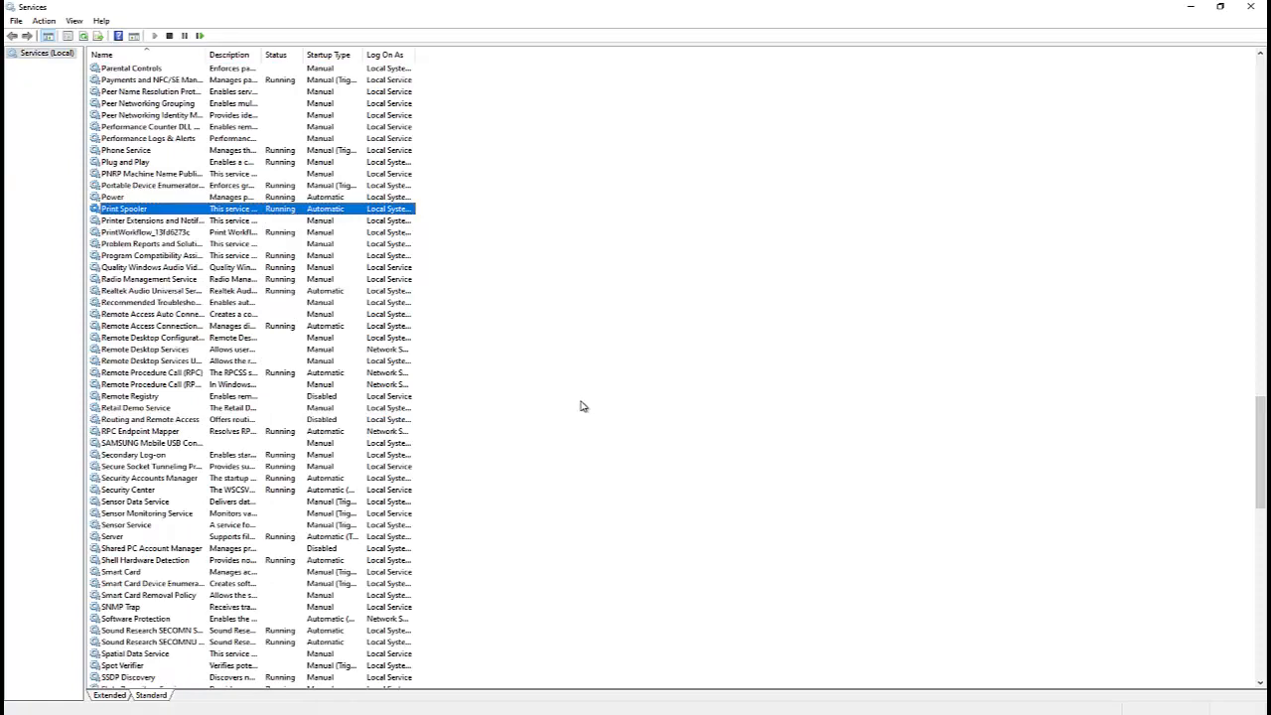
pyautogui.rightClick(144, 213)
pyautogui.click(179, 234)
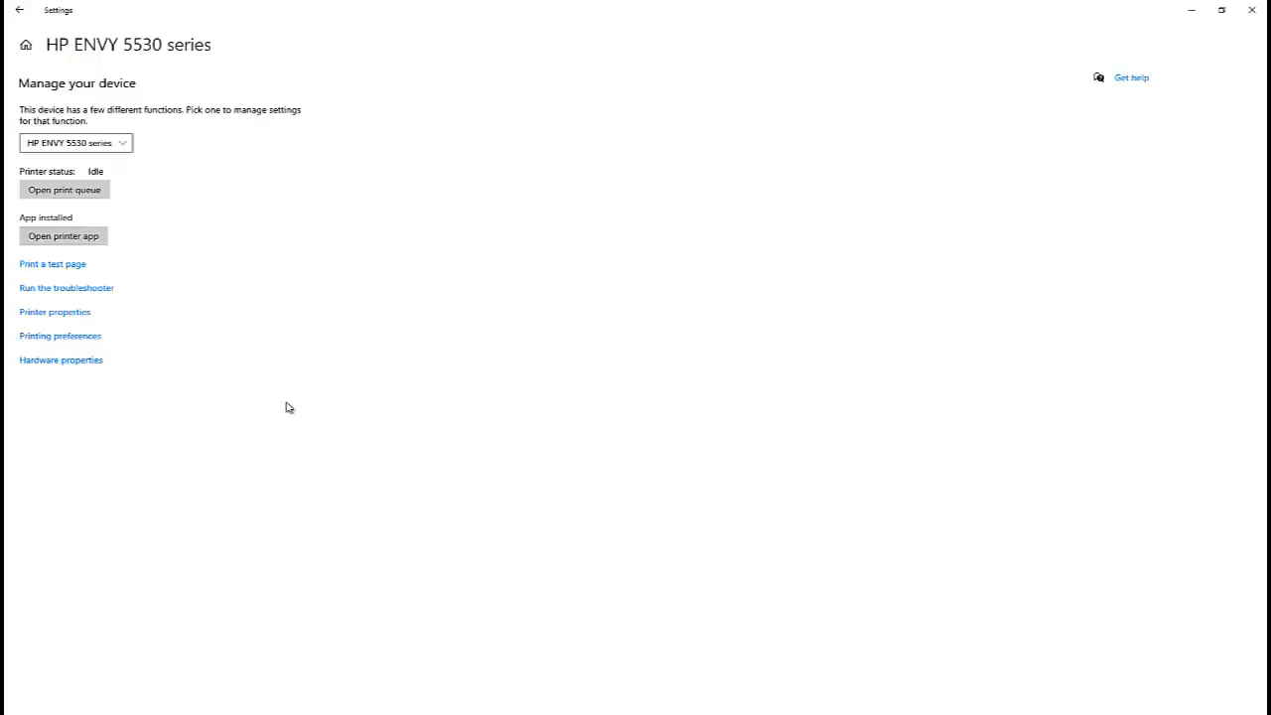
# Return to Printers & scanners, launch Word, and type test in a new blank document.
pyautogui.click(20, 14)
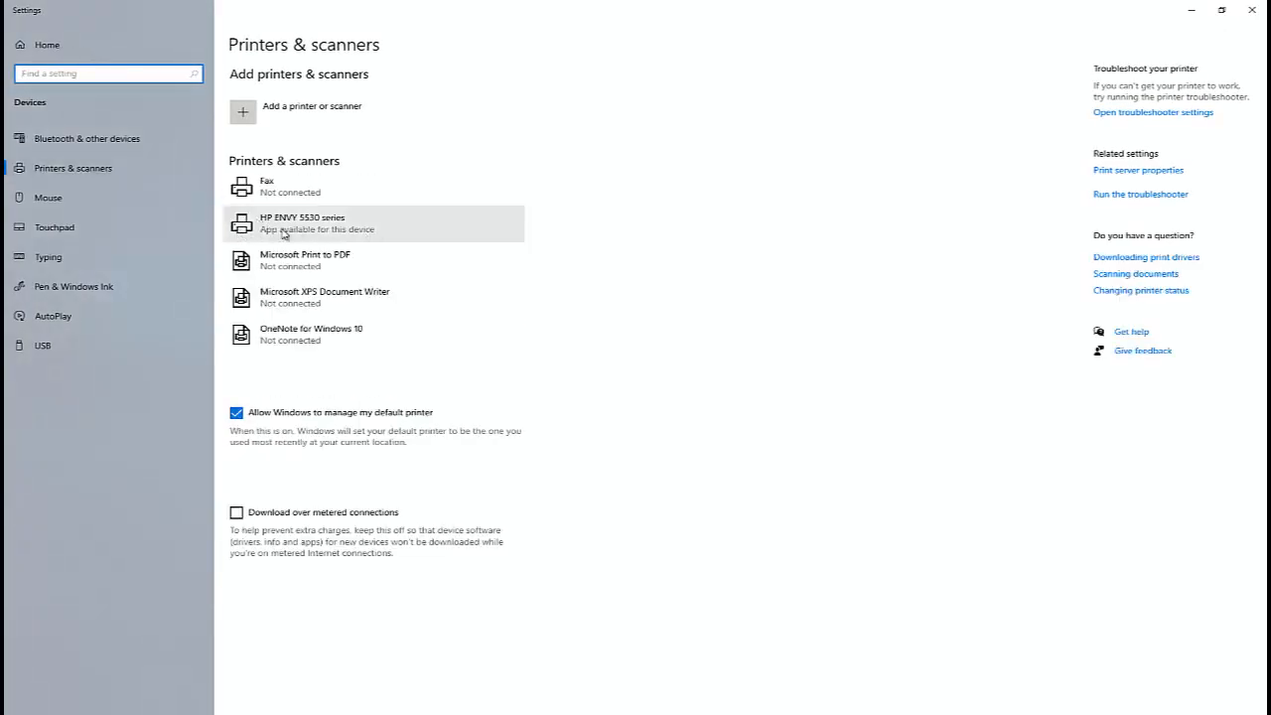
pyautogui.press('super')
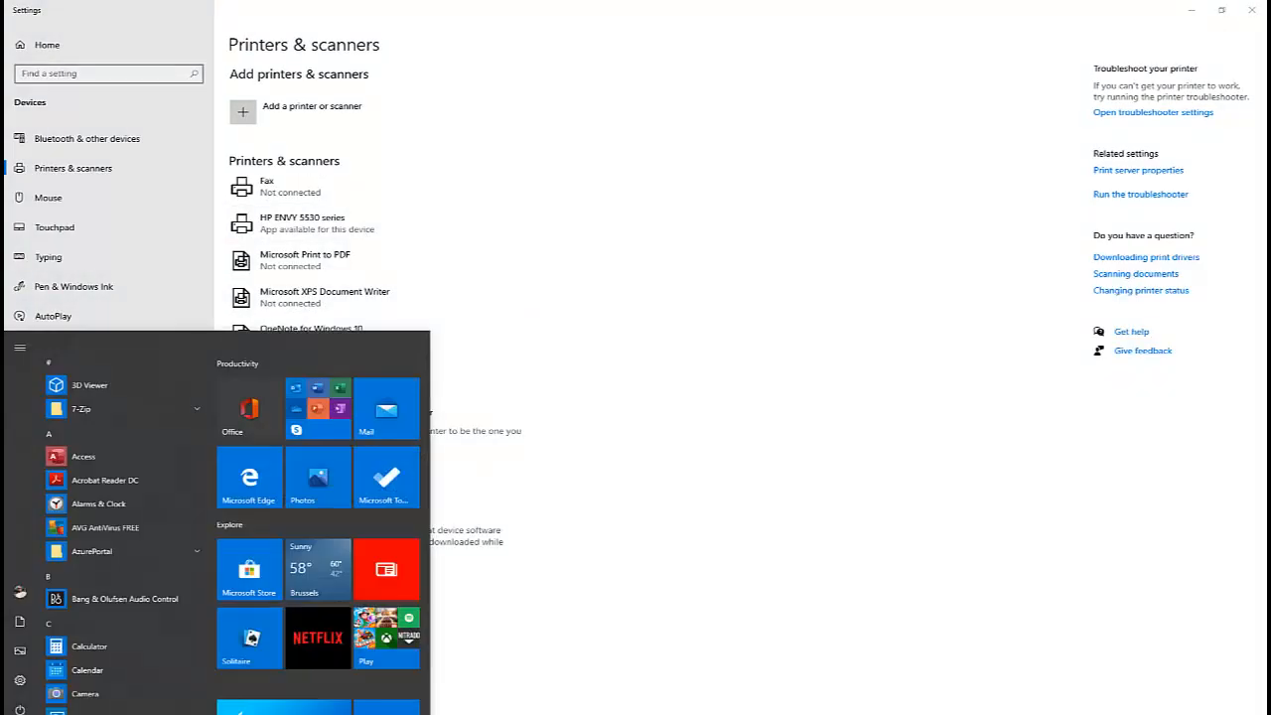
pyautogui.write('word')
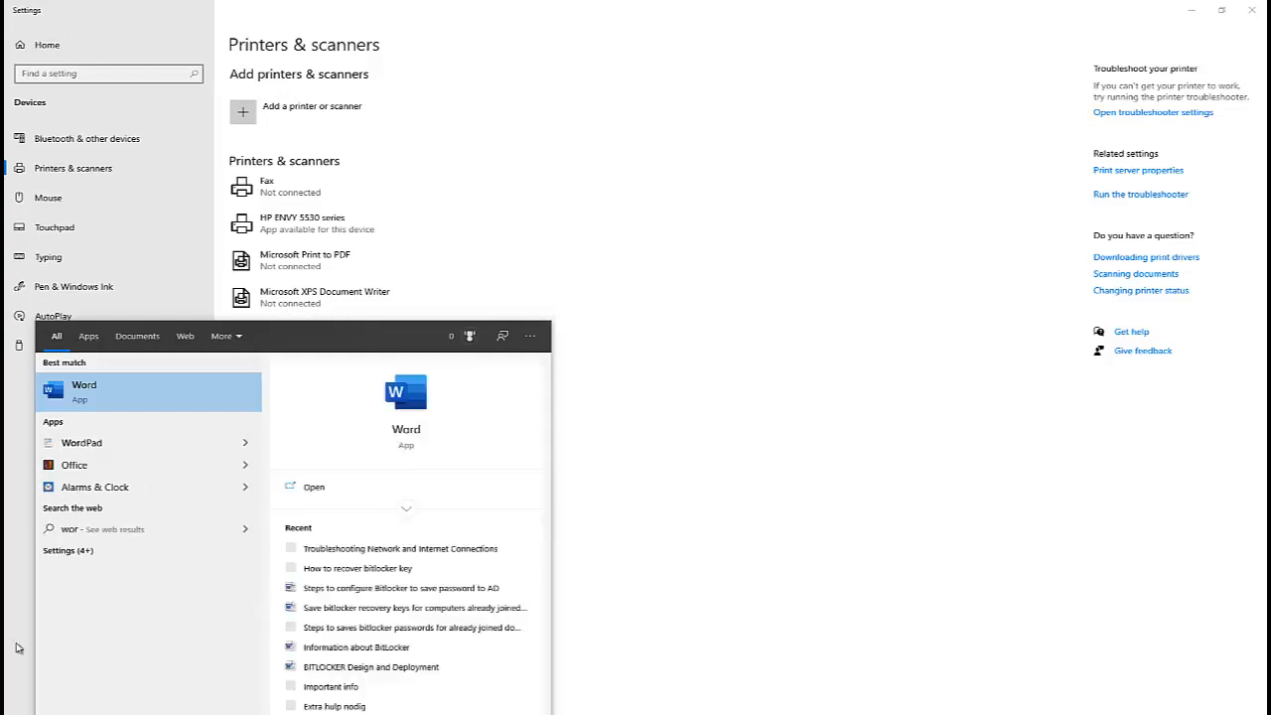
pyautogui.click(91, 385)
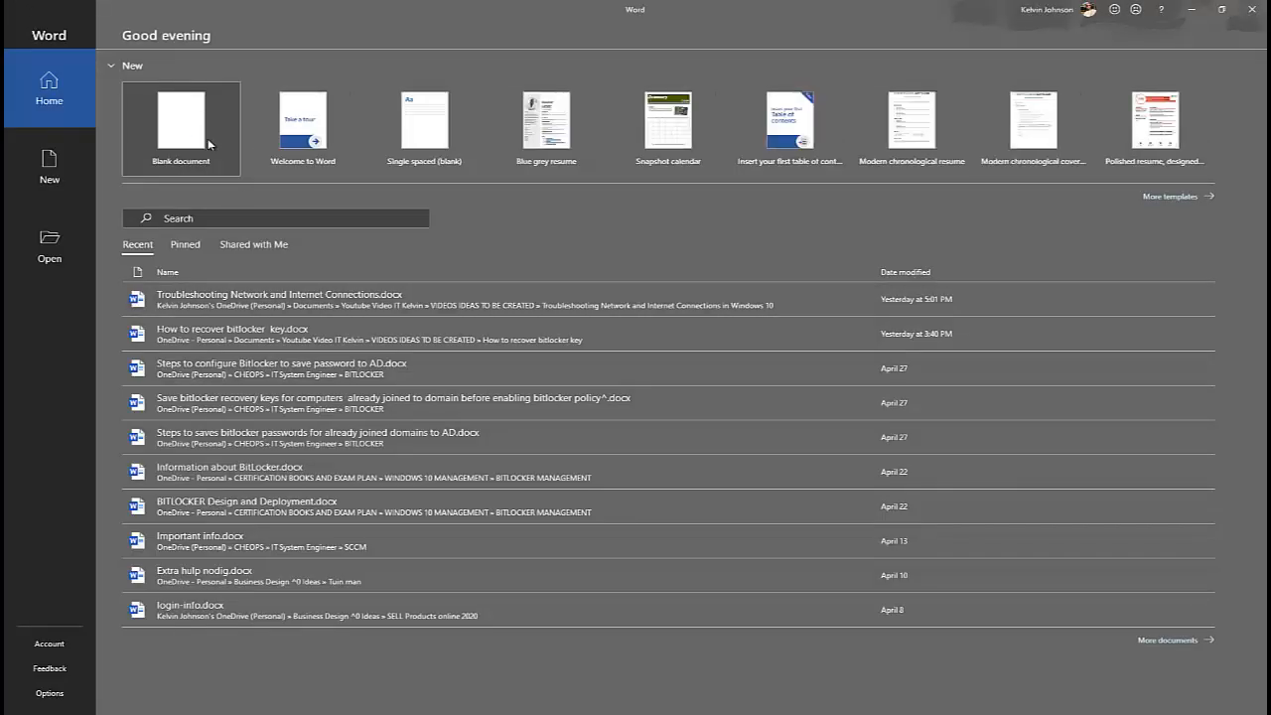
pyautogui.click(194, 139)
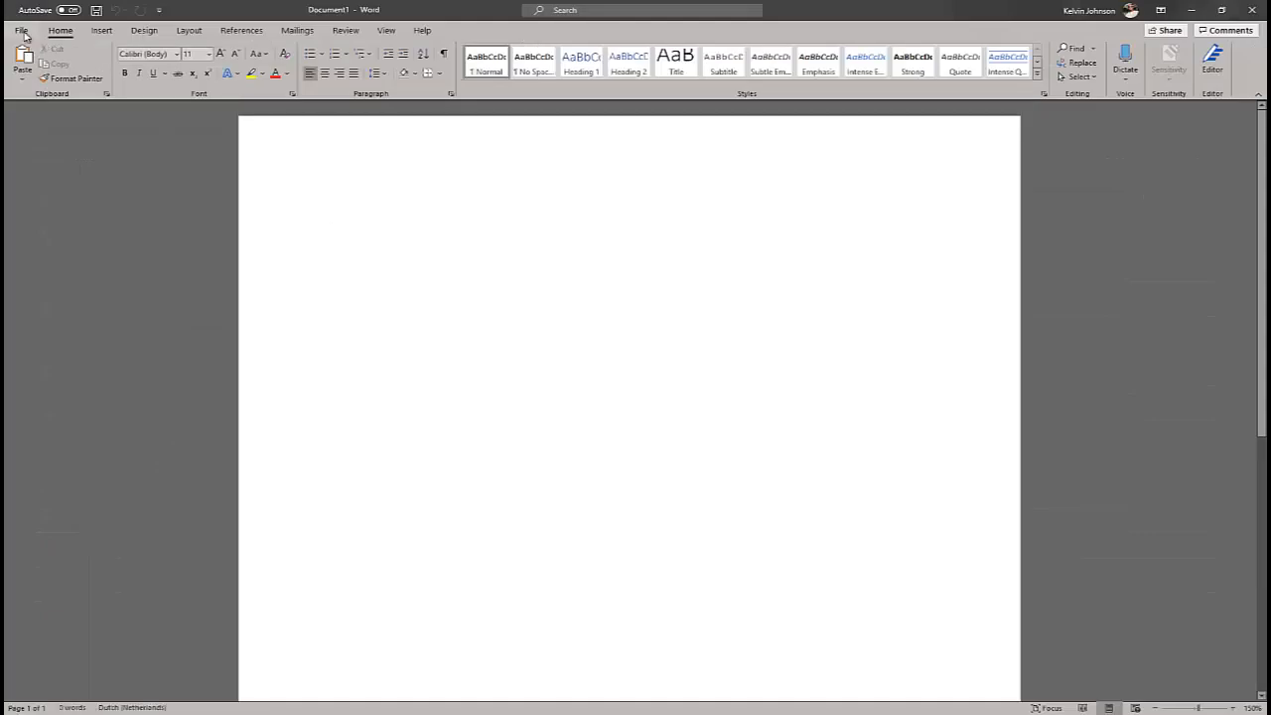
pyautogui.write('test')
# Open the print view and check the list of available printers.
pyautogui.hotkey('ctrl', 'p')
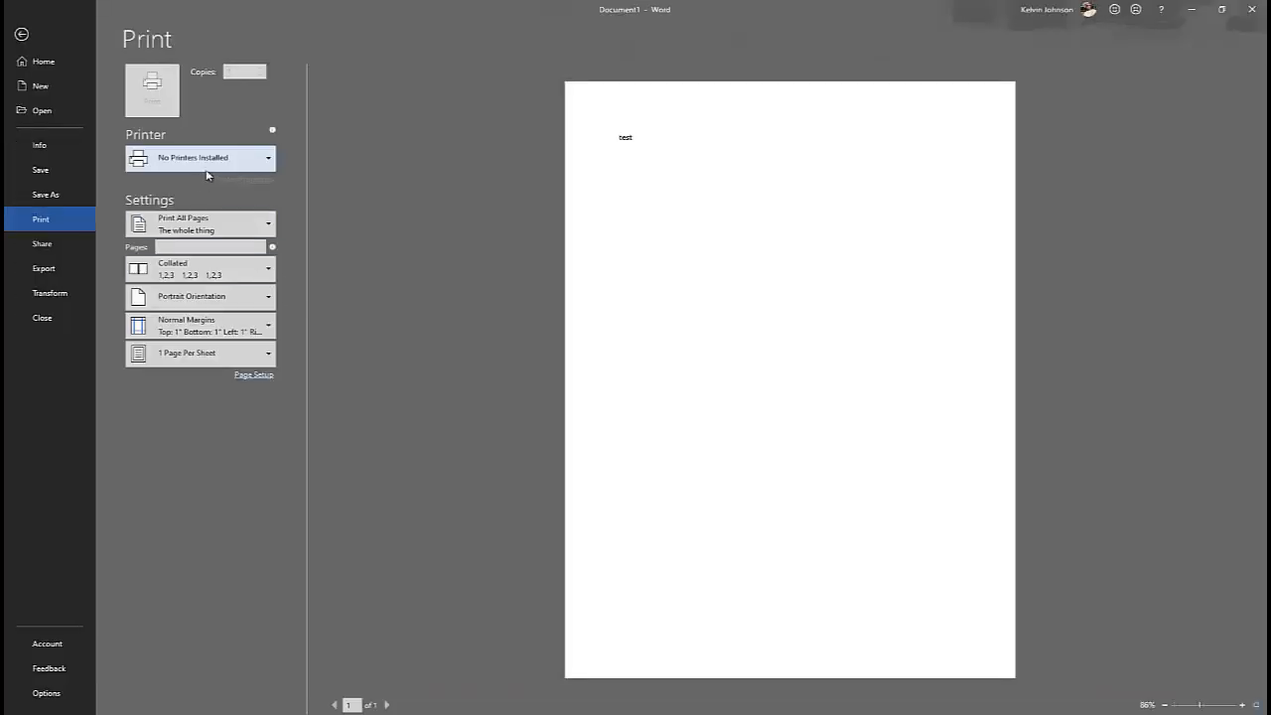
pyautogui.click(222, 165)
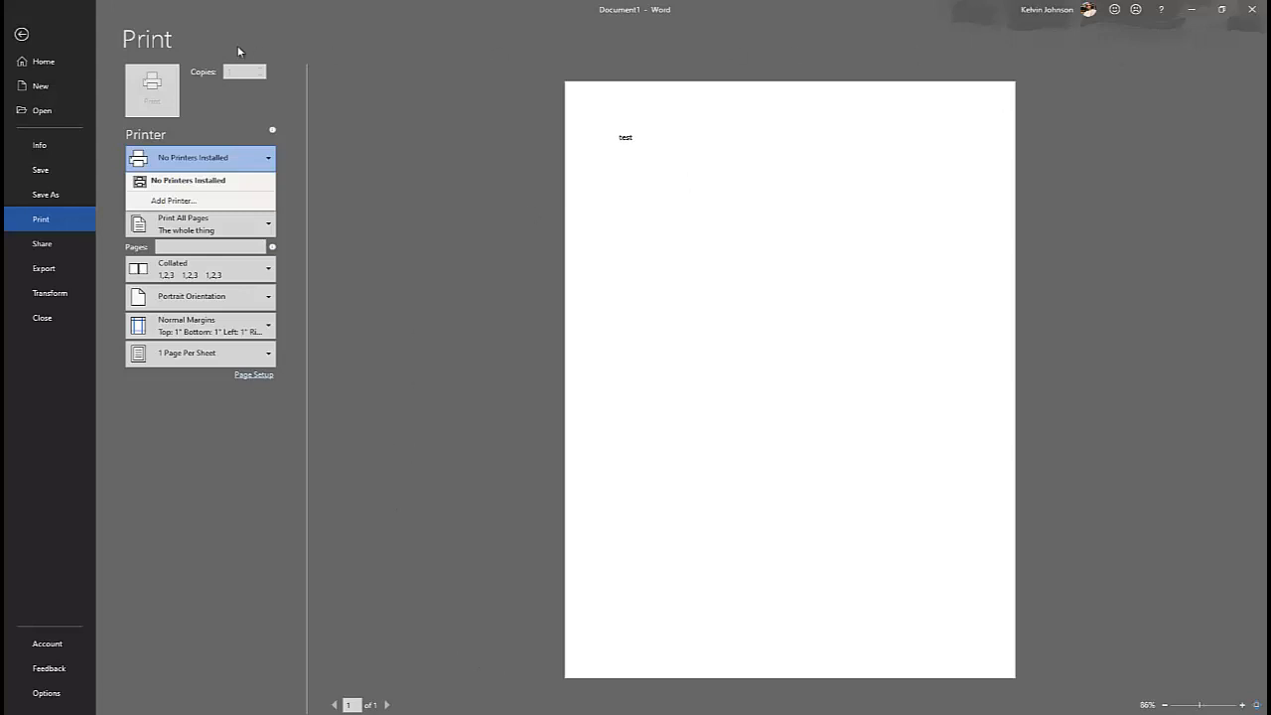
pyautogui.click(21, 36)
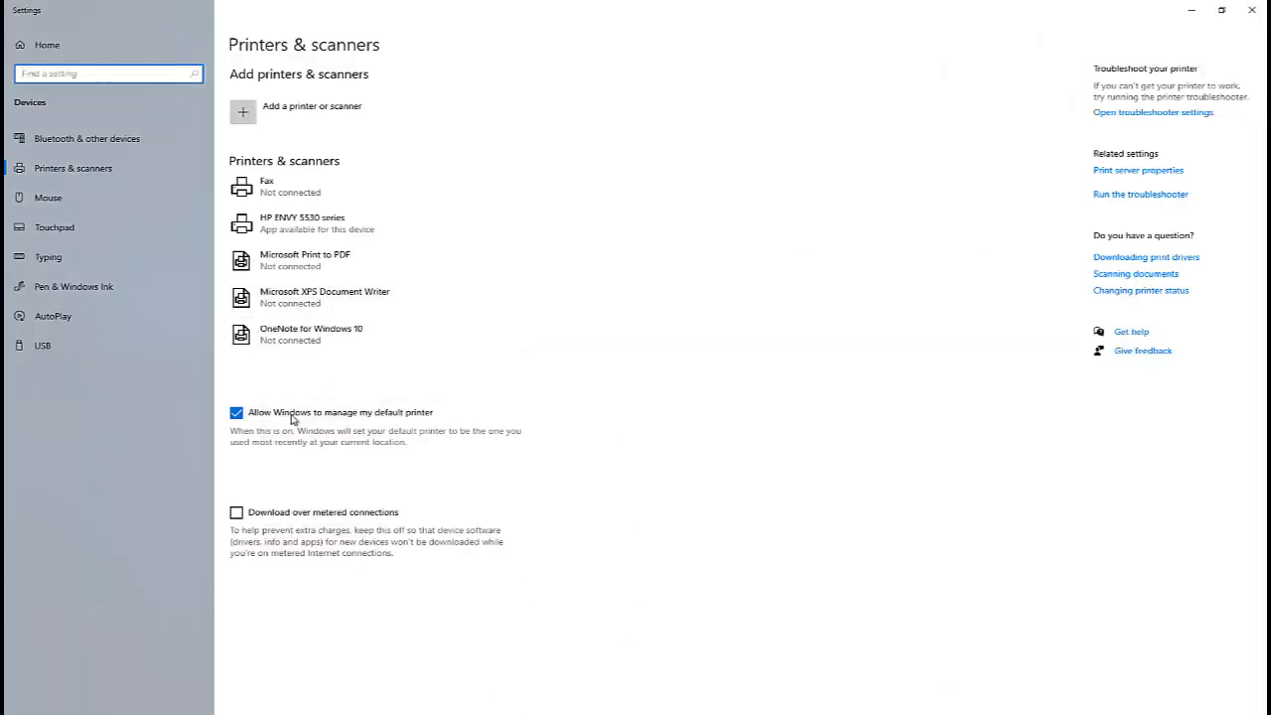
# Open the management page of the HP ENVY 5530 series printer.
pyautogui.click(333, 232)
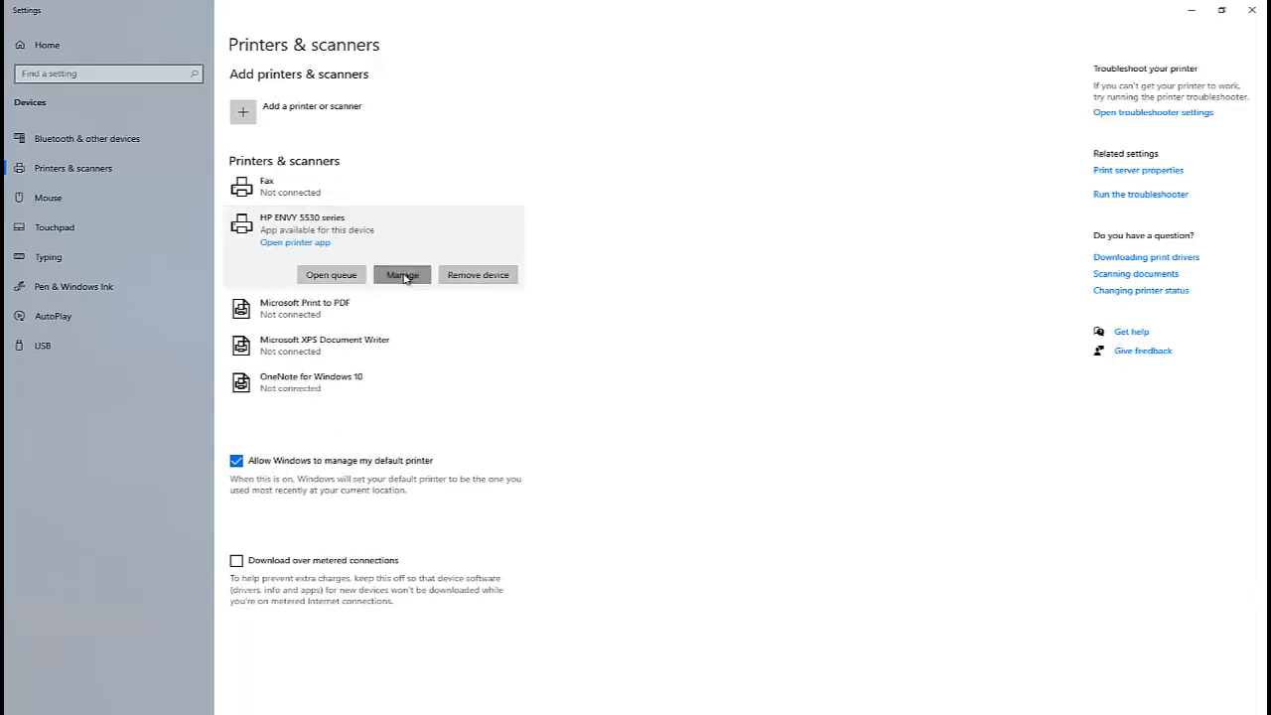
pyautogui.click(402, 277)
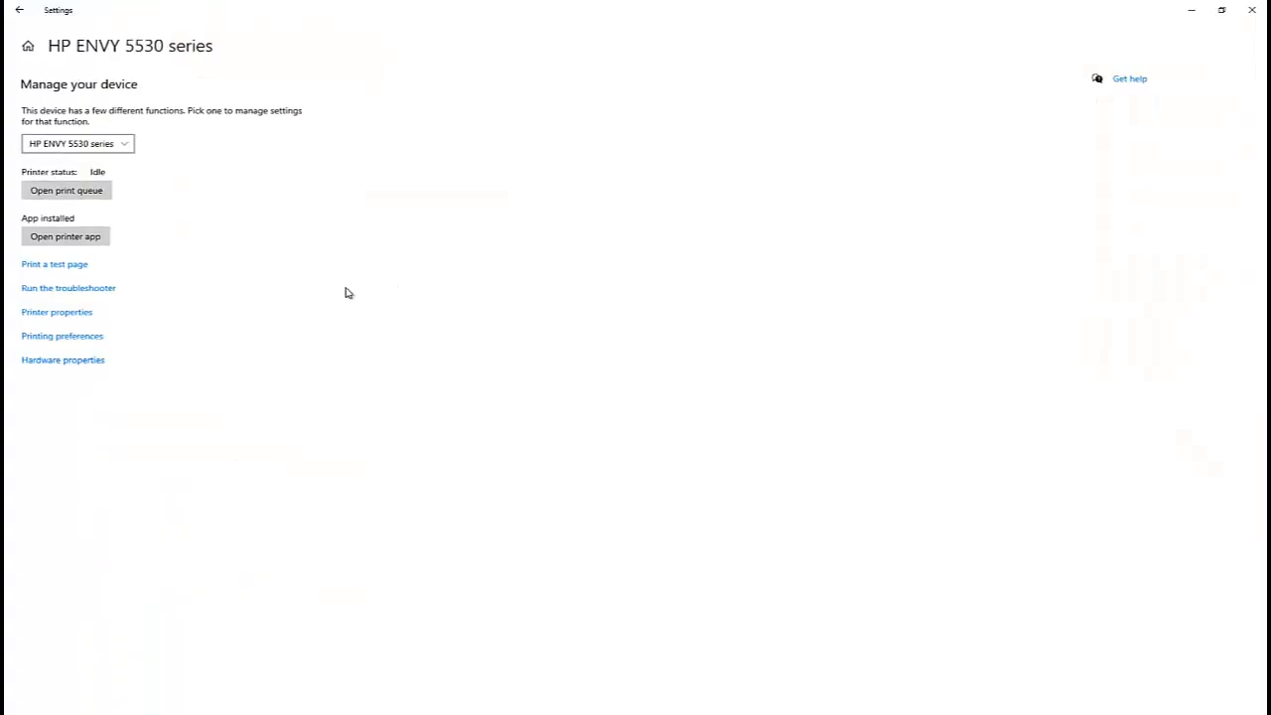
# Run the printer troubleshooter and open its detailed information report.
pyautogui.click(69, 288)
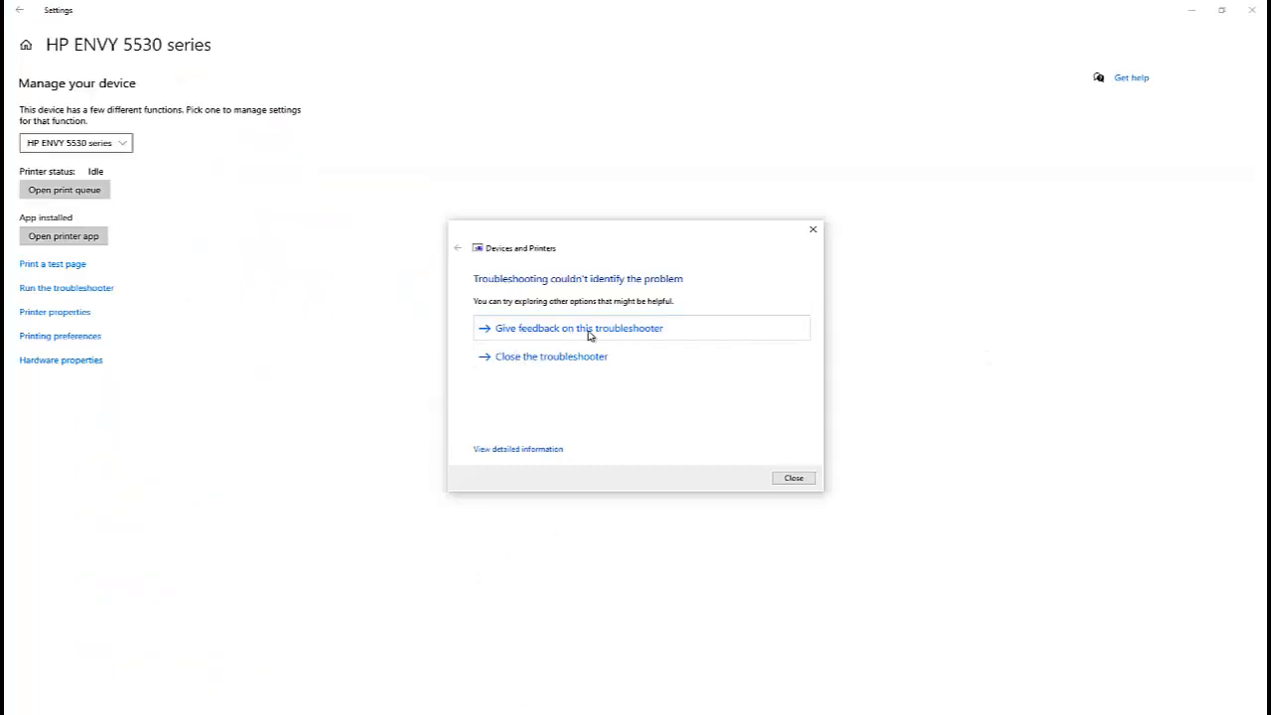
pyautogui.click(530, 449)
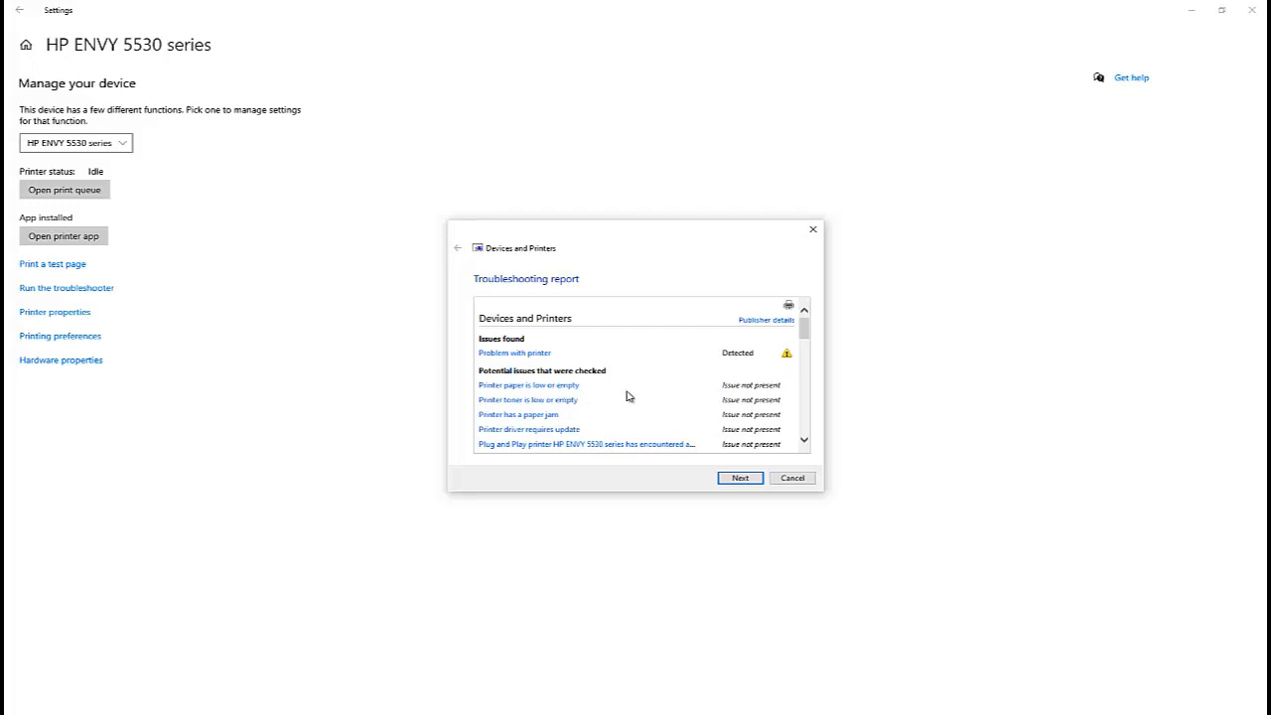
# Examine the troubleshooting report, including the detection details, and cancel the troubleshooter.
pyautogui.scroll(-5, 732, 394)
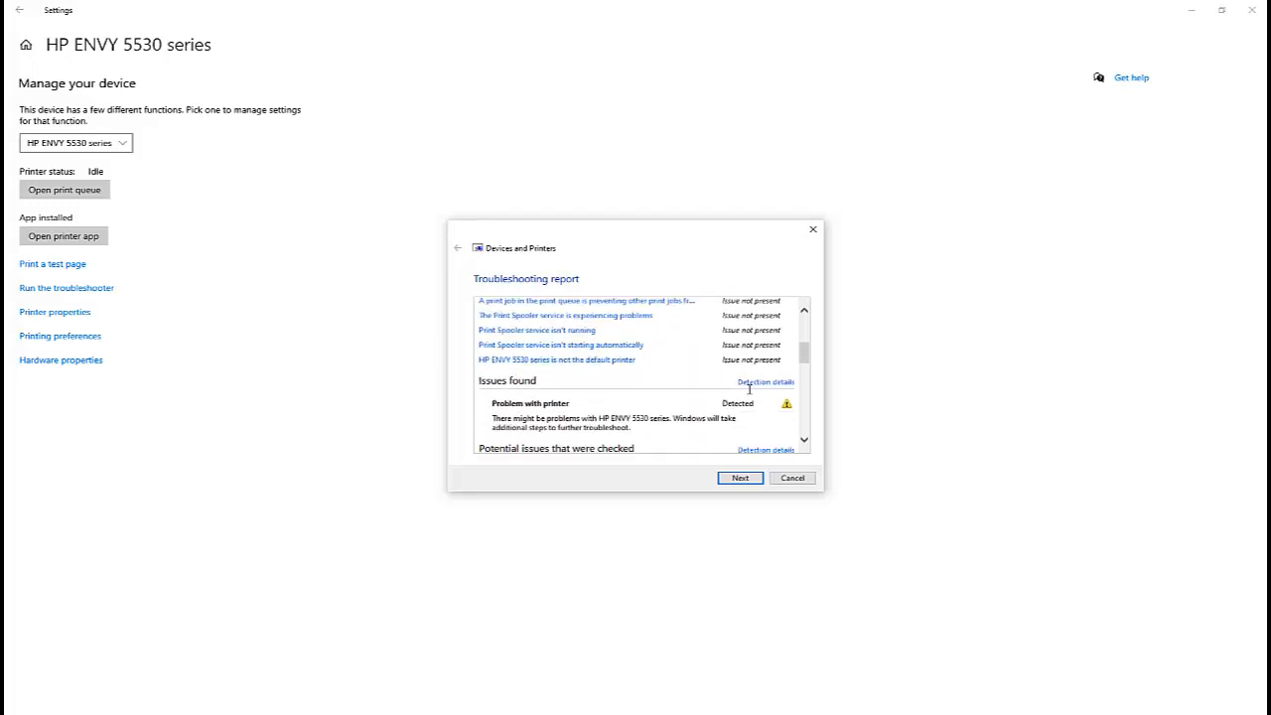
pyautogui.scroll(-2, 749, 389)
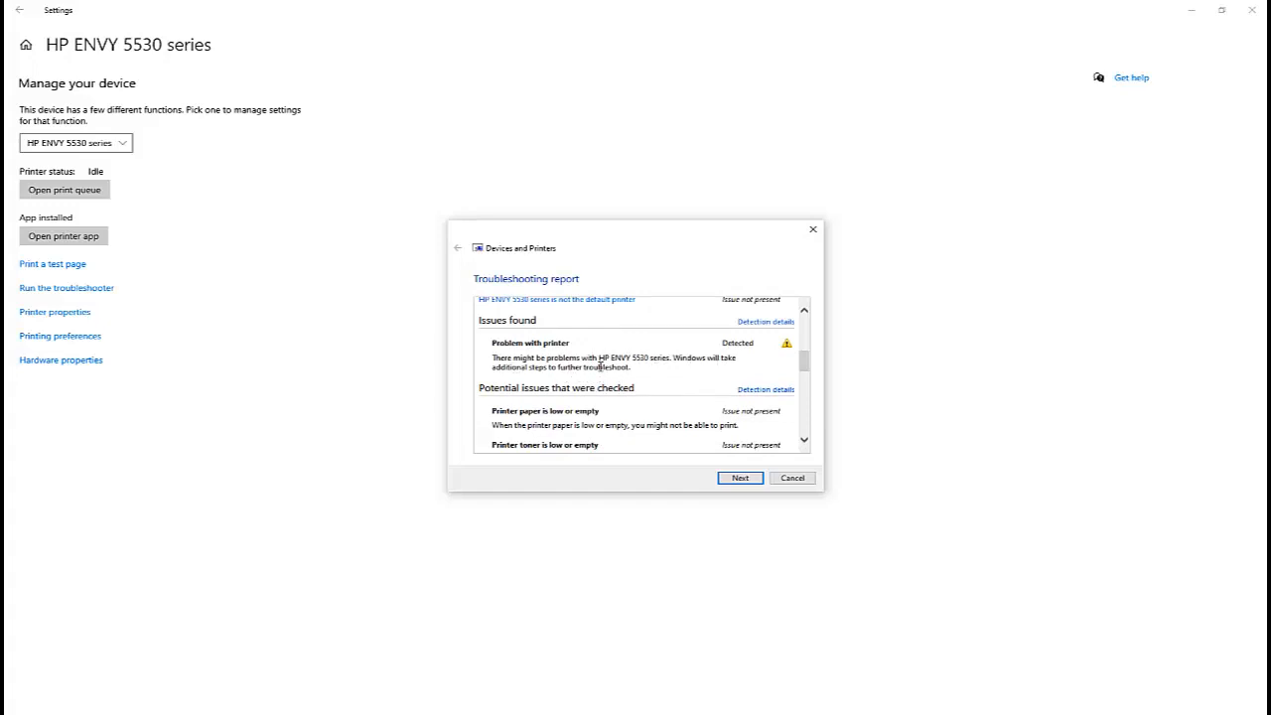
pyautogui.scroll(-1, 627, 374)
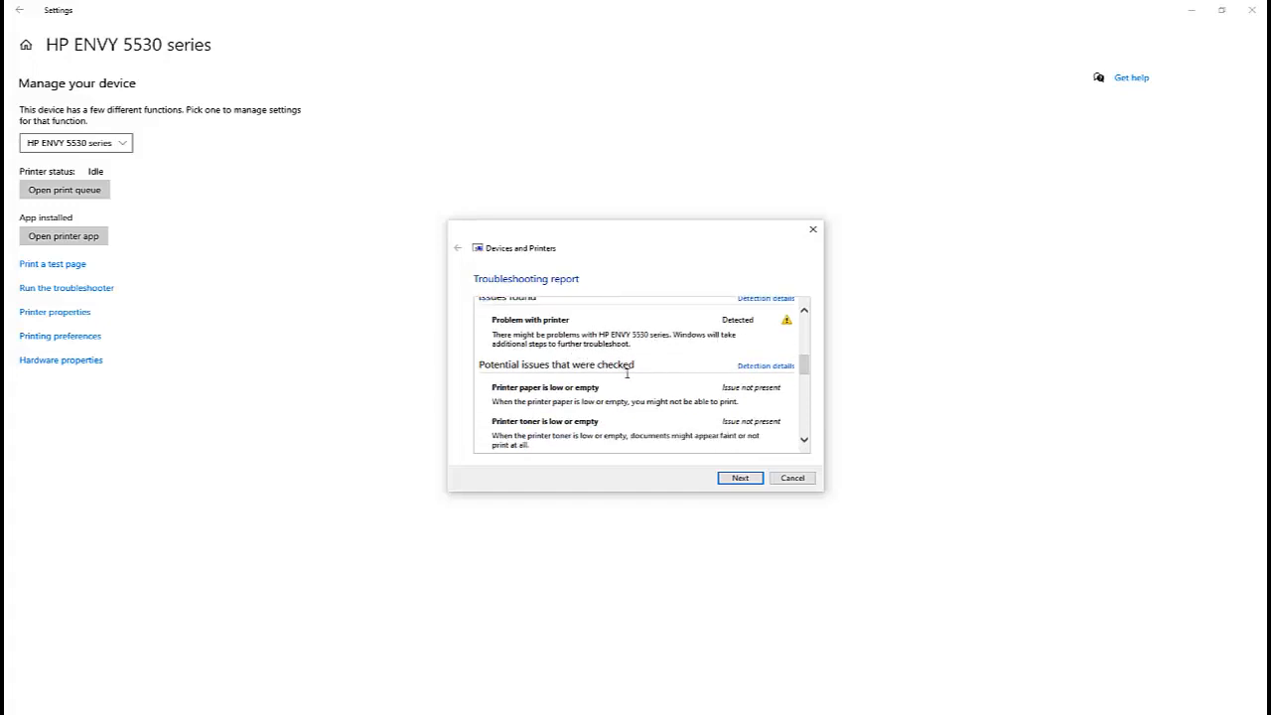
pyautogui.click(740, 367)
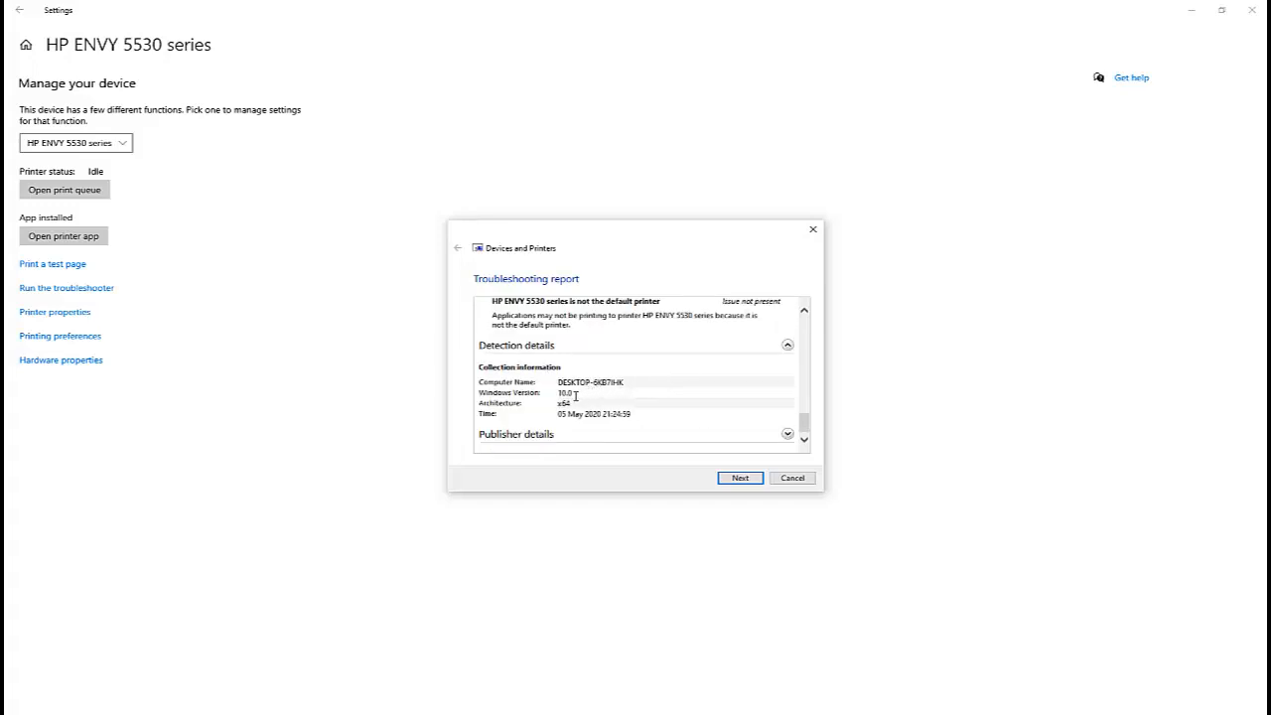
pyautogui.scroll(3, 636, 414)
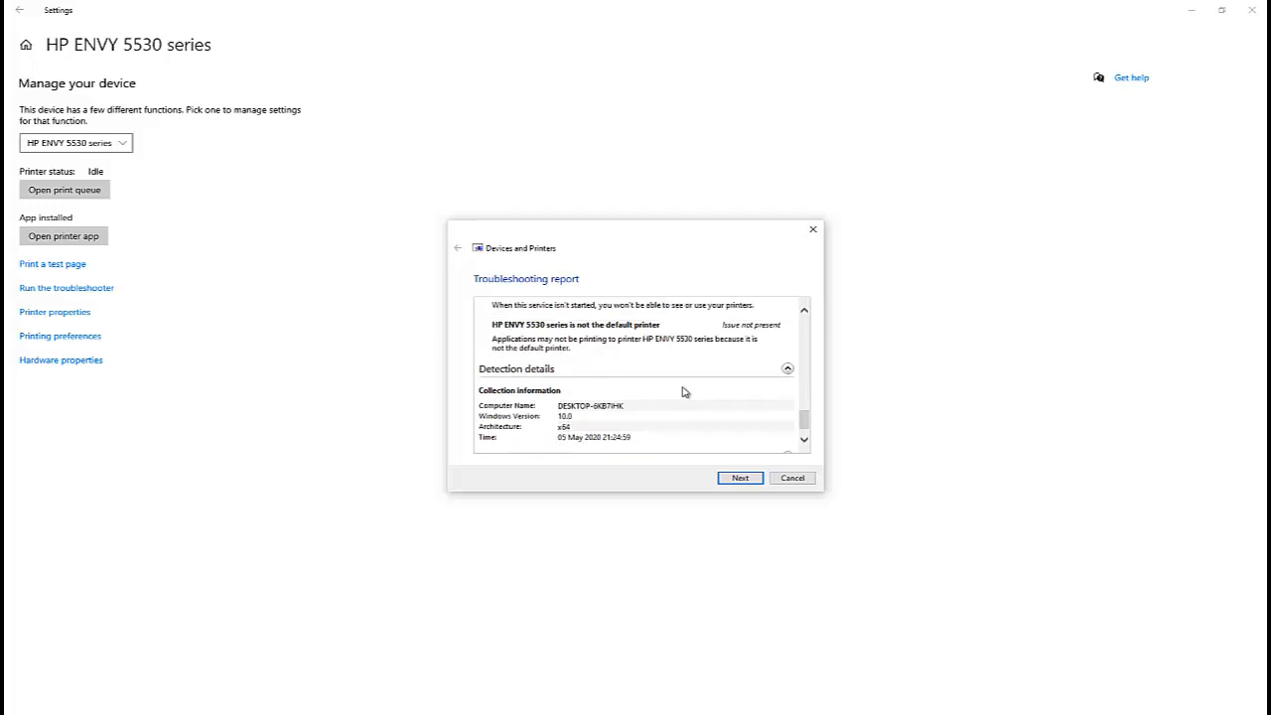
pyautogui.scroll(4, 715, 387)
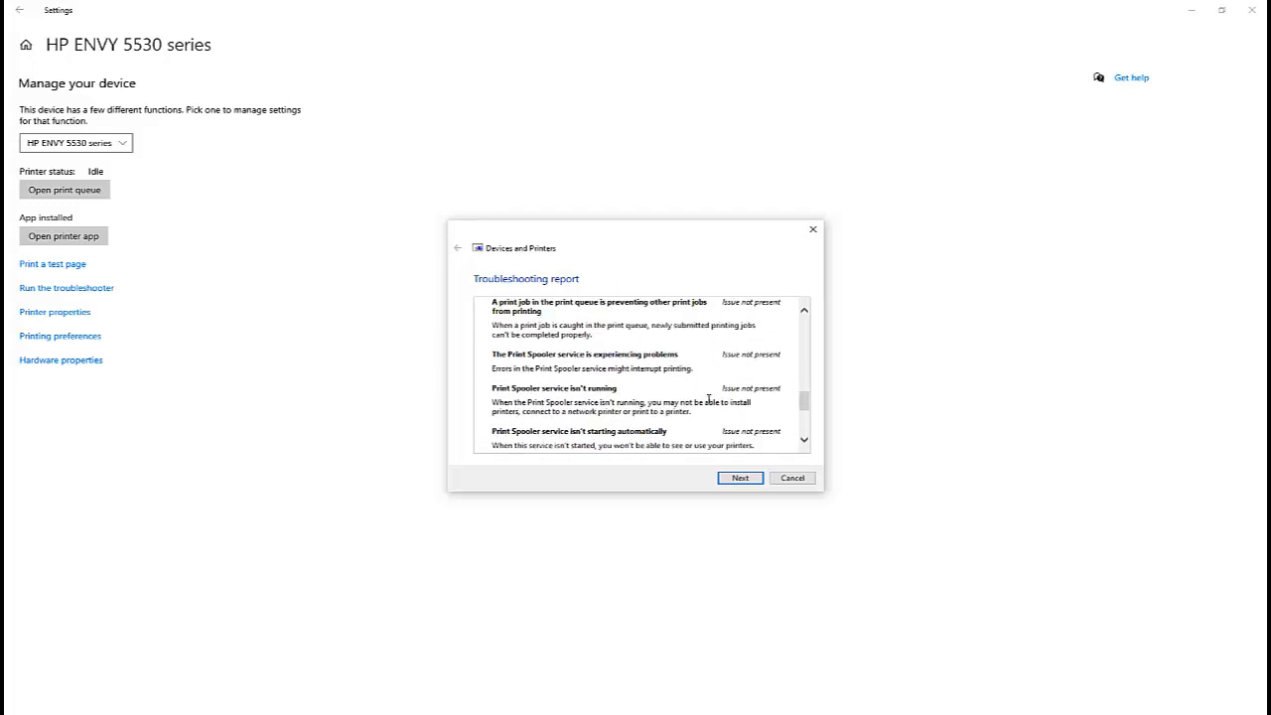
pyautogui.scroll(5, 628, 396)
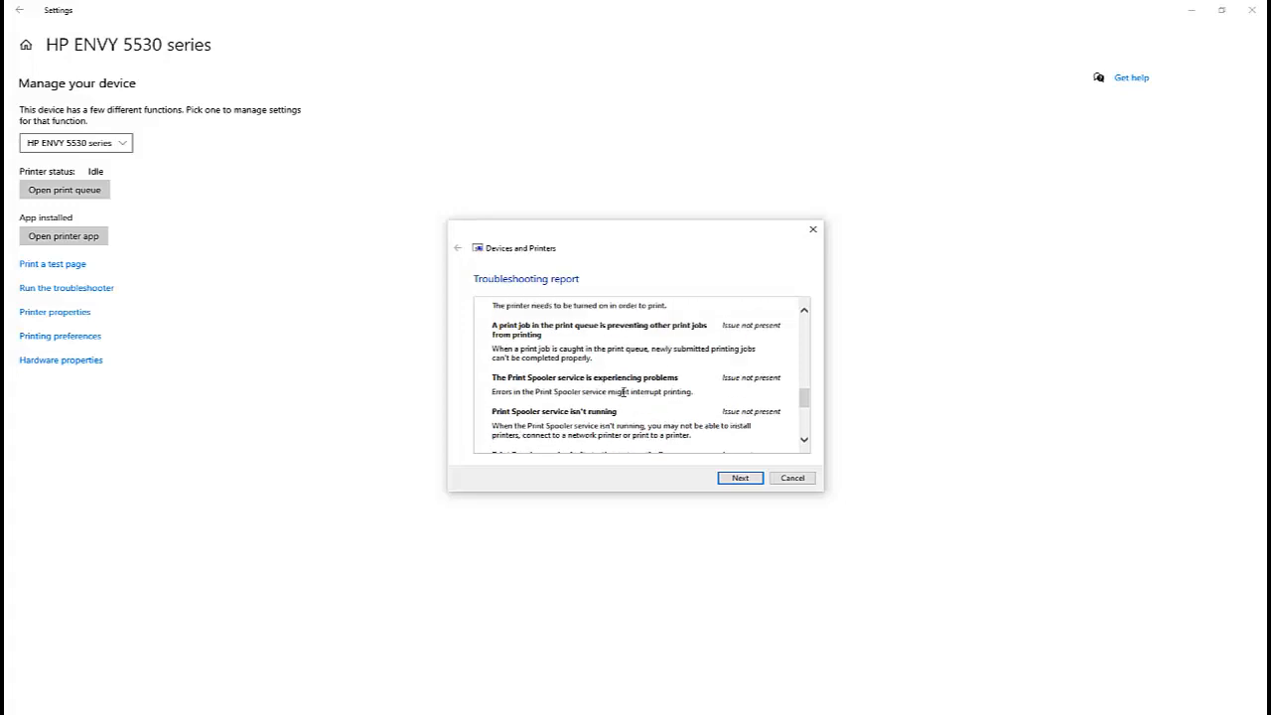
pyautogui.scroll(5, 581, 397)
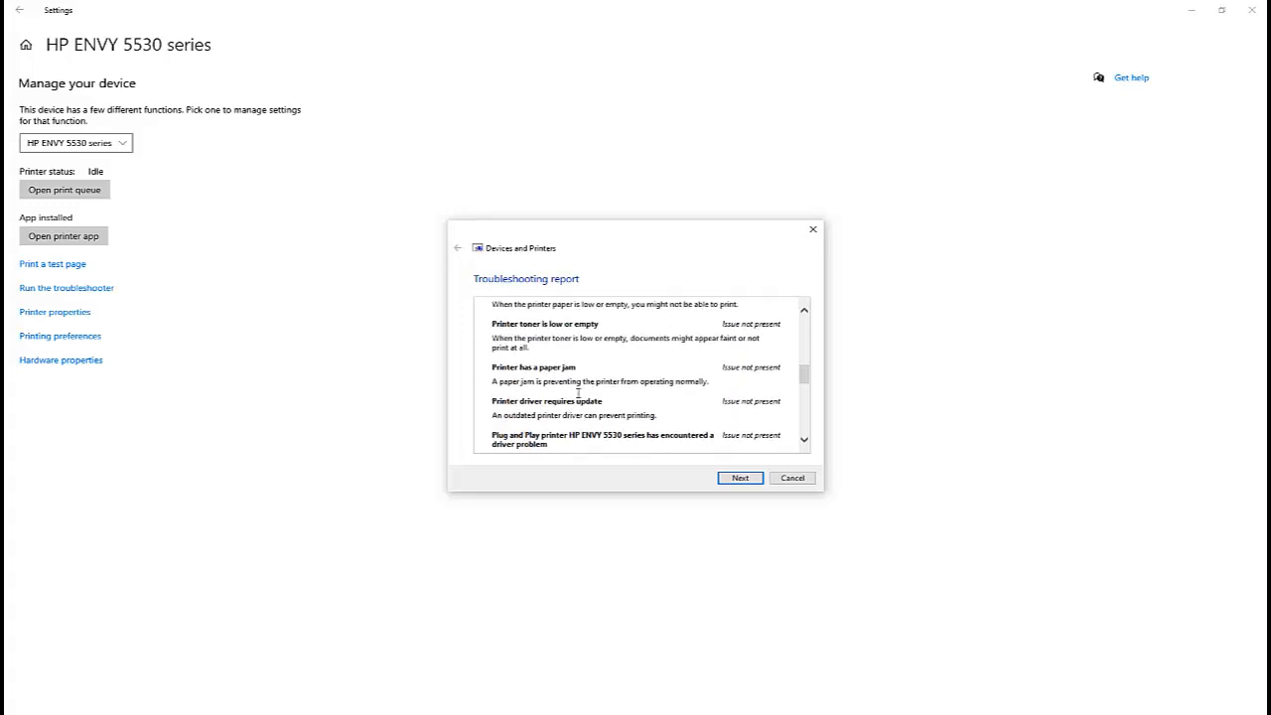
pyautogui.scroll(1, 596, 397)
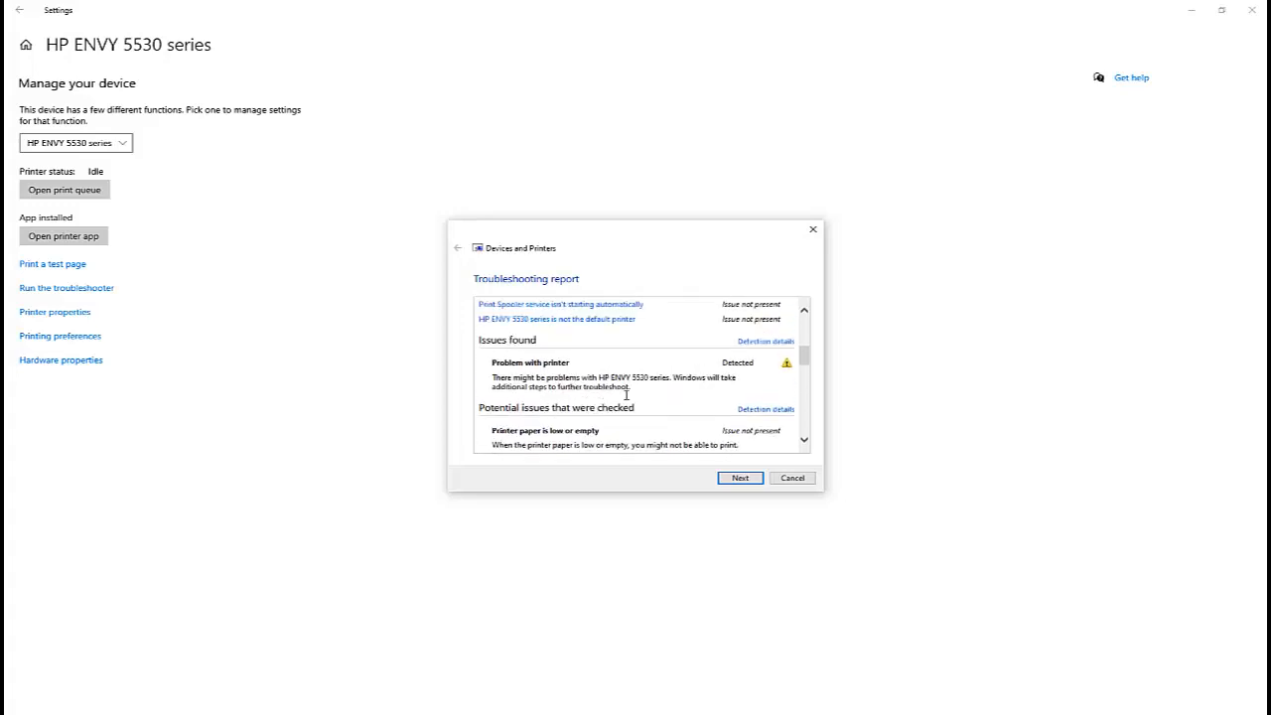
pyautogui.scroll(3, 673, 395)
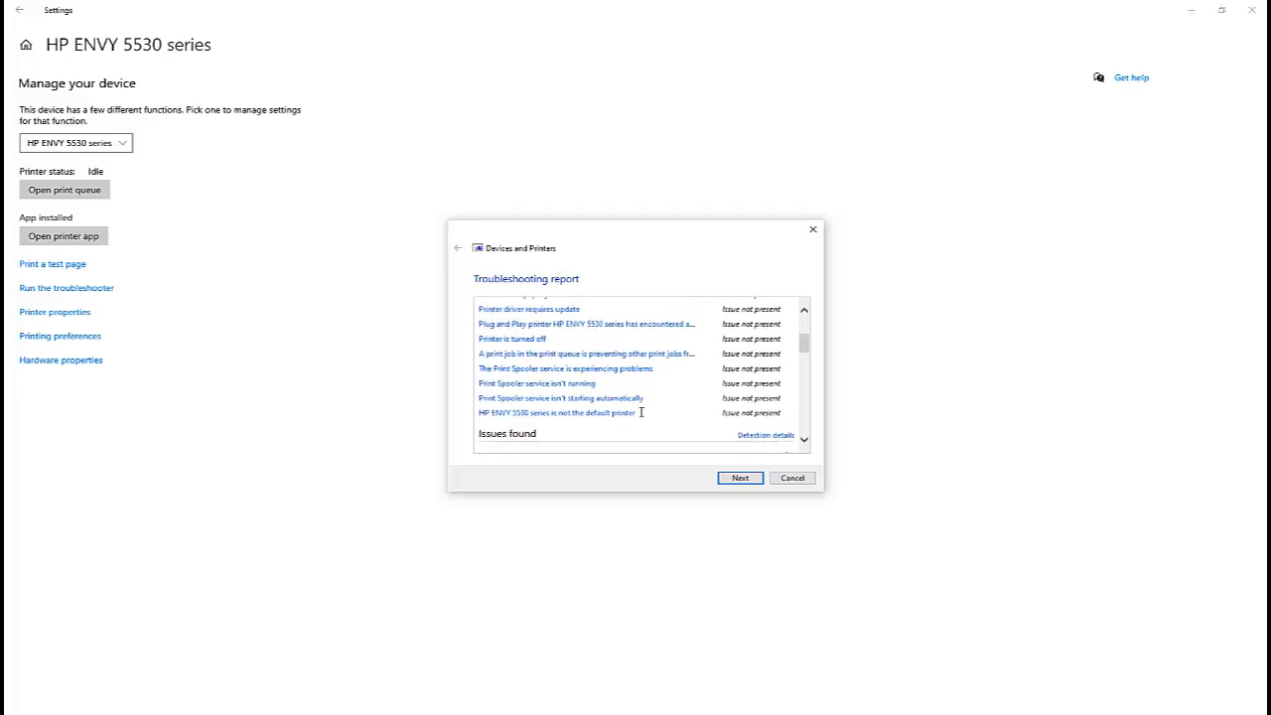
pyautogui.scroll(5, 651, 417)
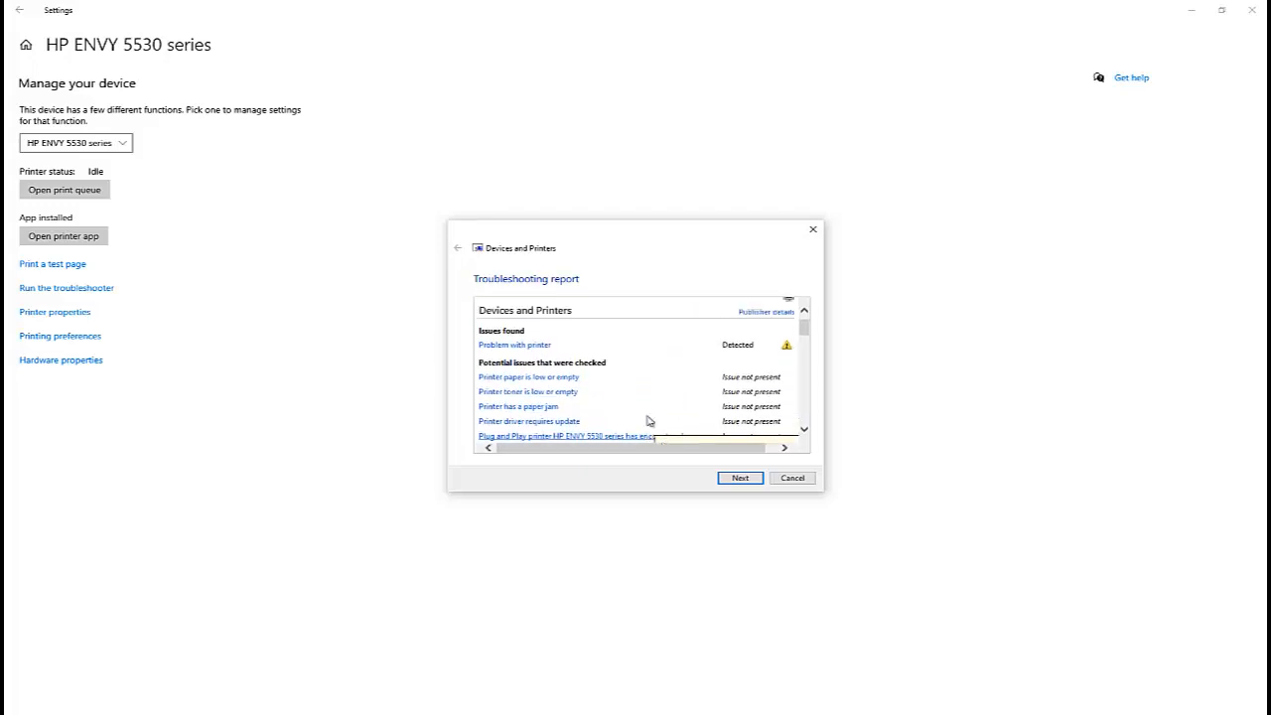
pyautogui.scroll(1, 576, 363)
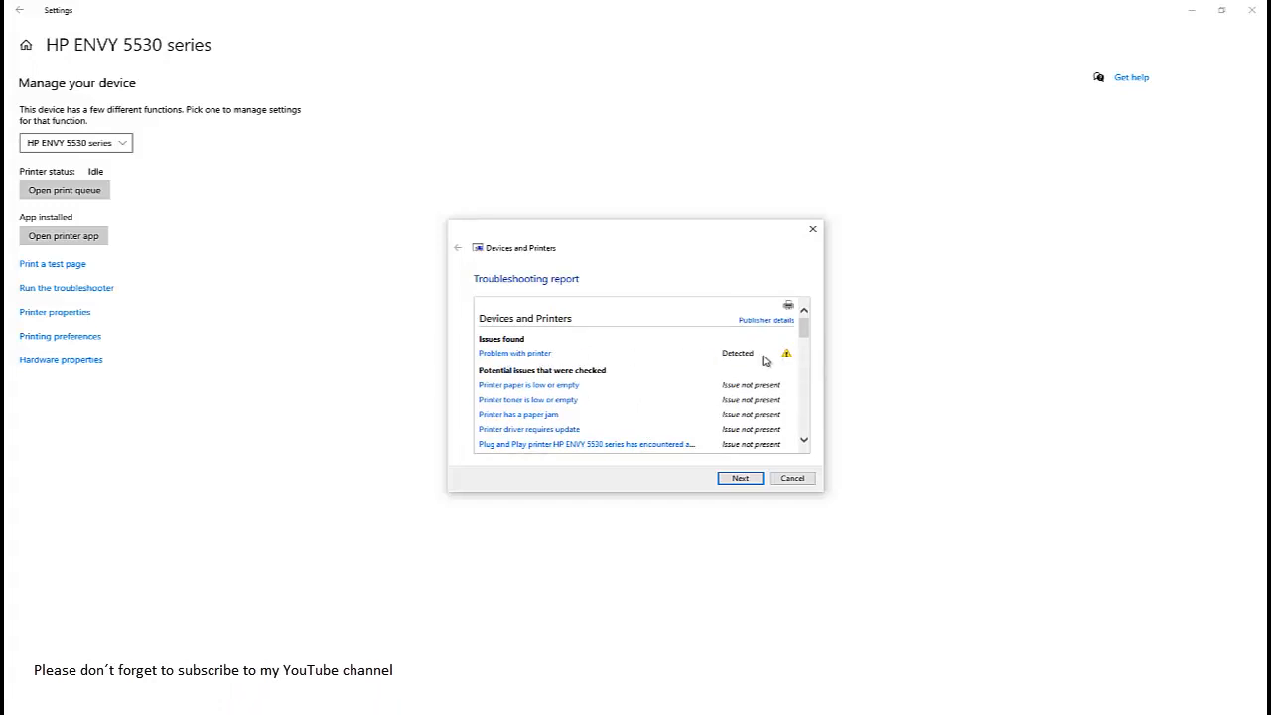
pyautogui.scroll(-1, 759, 362)
pyautogui.scroll(-1, 705, 379)
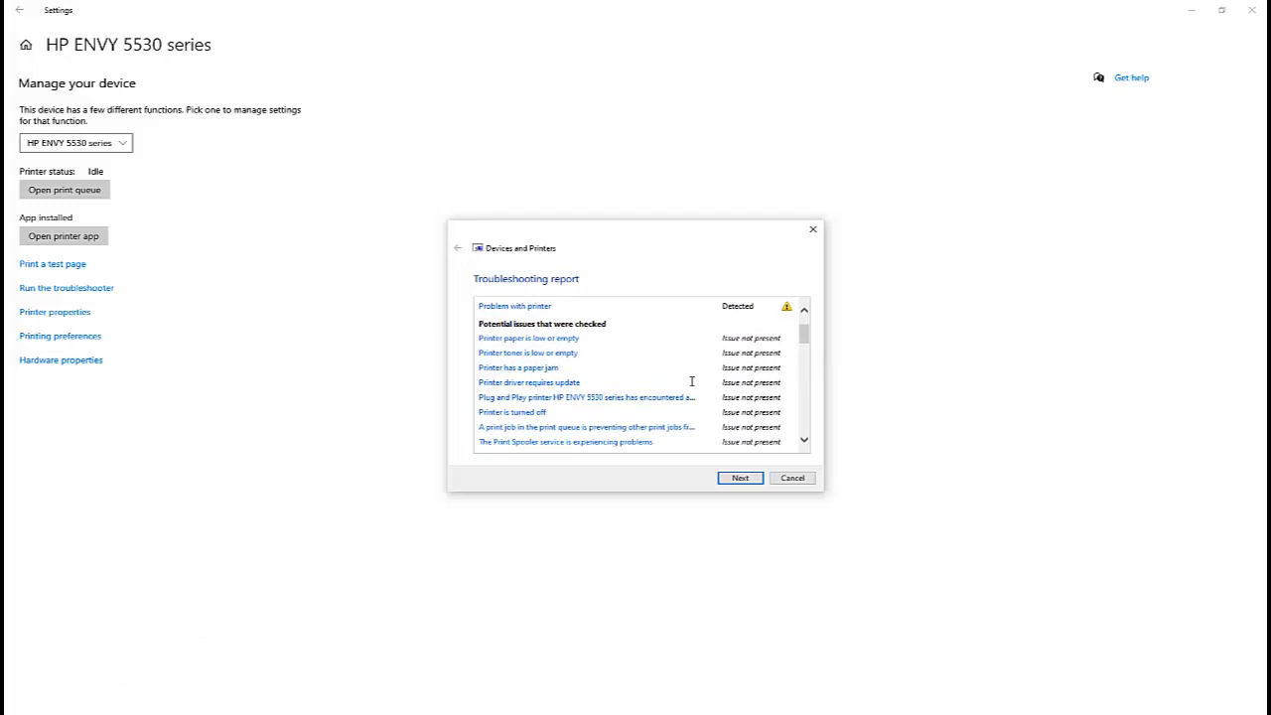
pyautogui.scroll(-3, 690, 381)
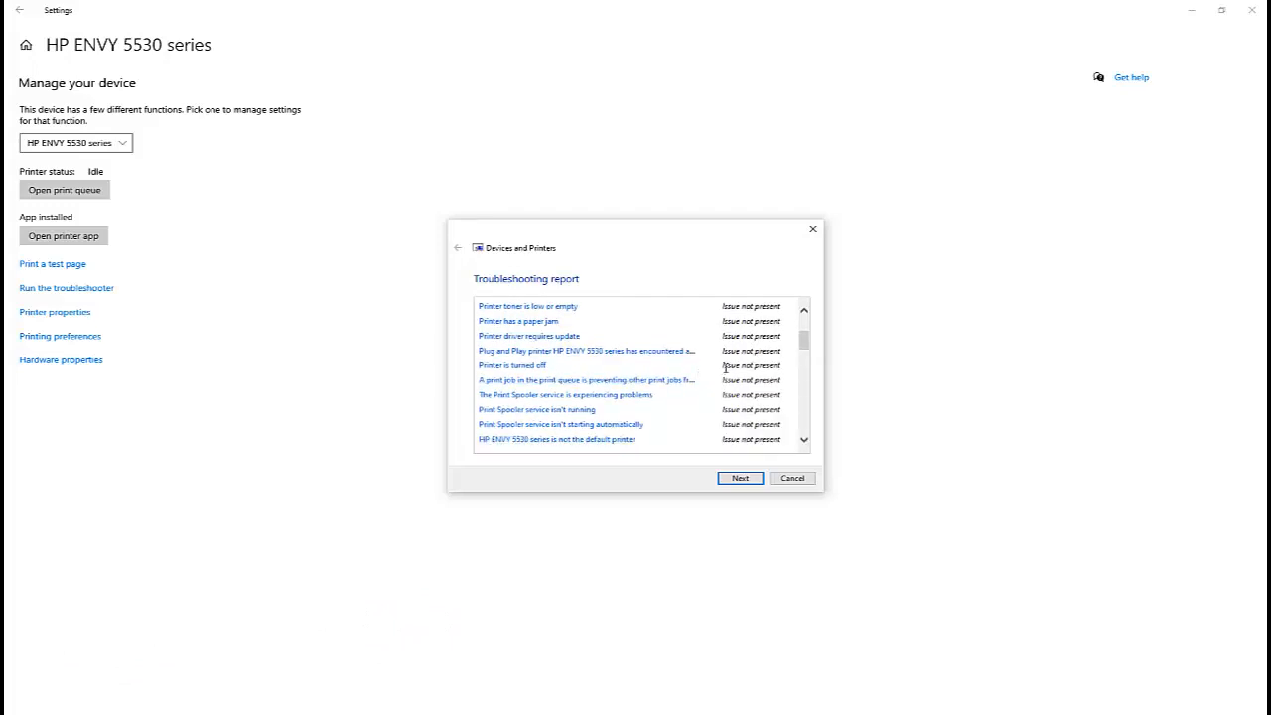
pyautogui.scroll(-5, 747, 369)
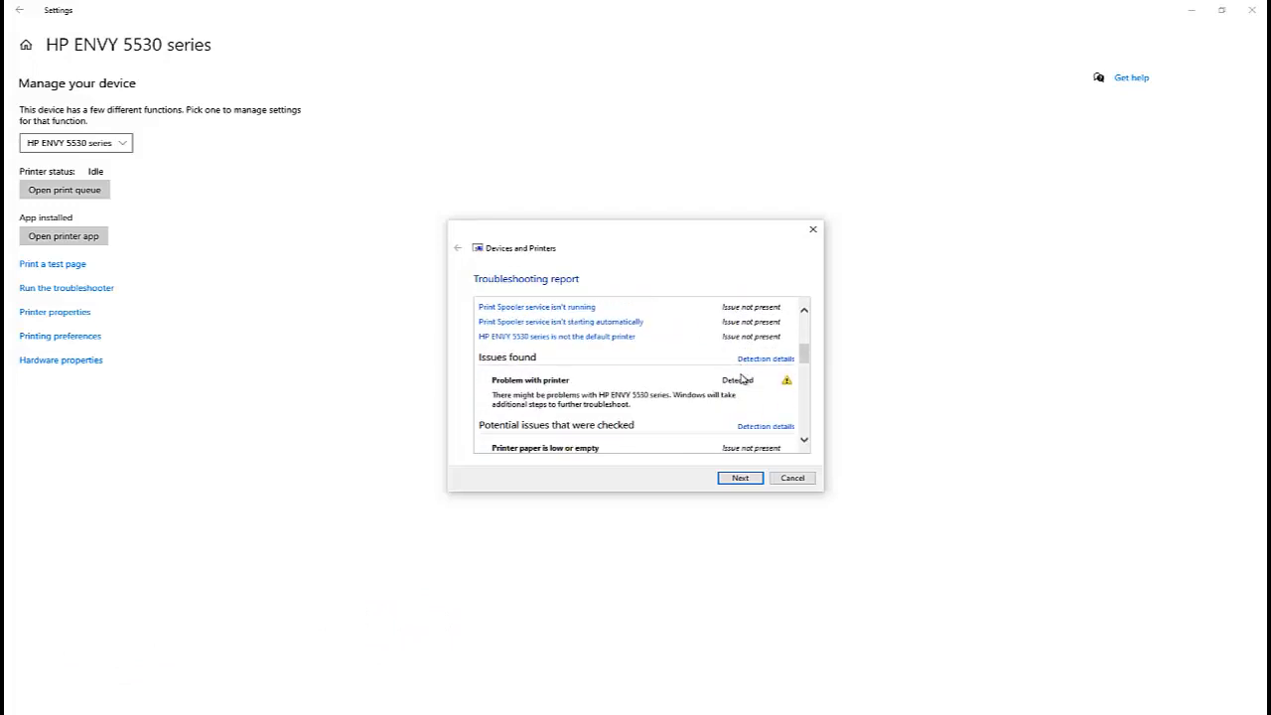
pyautogui.scroll(-5, 730, 378)
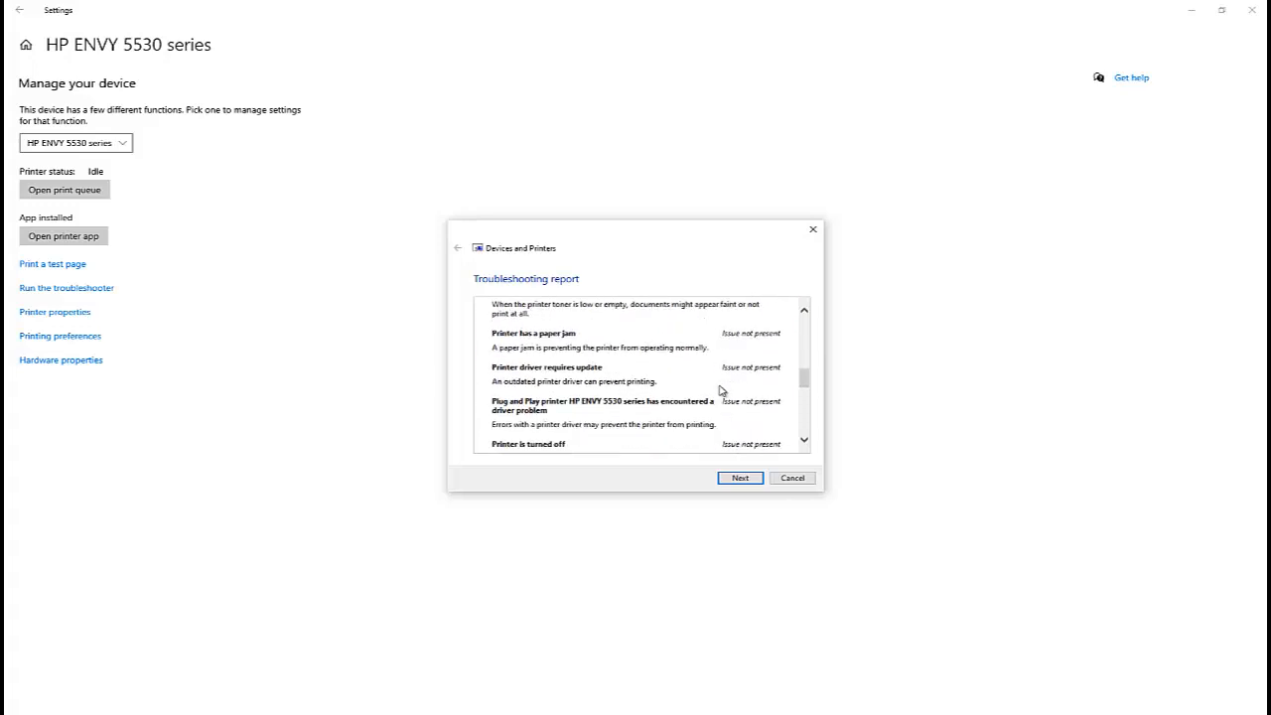
pyautogui.scroll(-8, 720, 386)
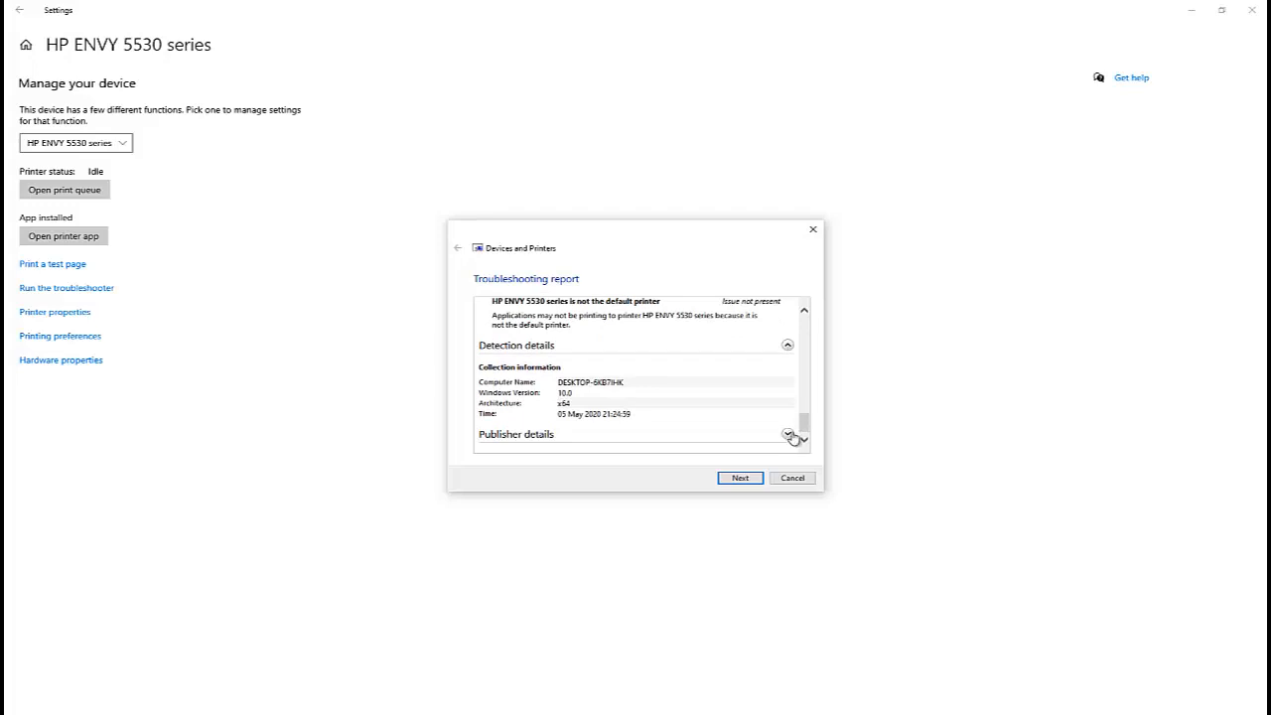
pyautogui.click(793, 477)
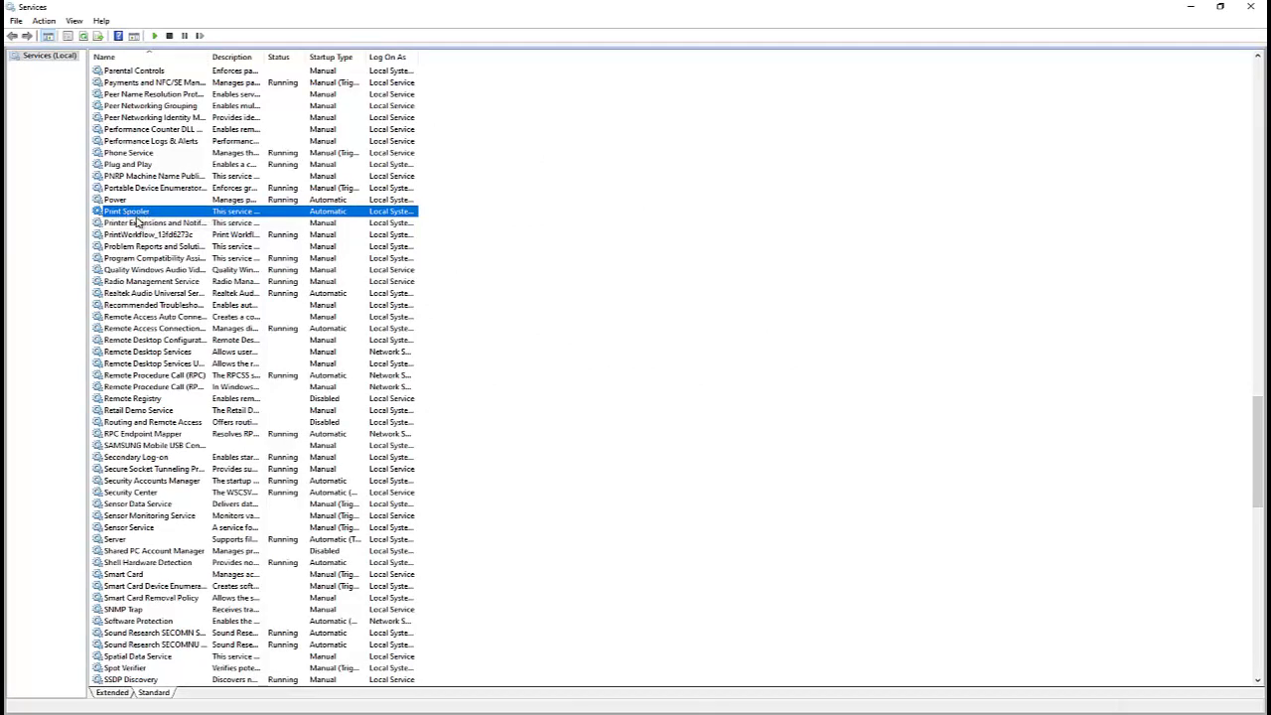
# Restart the Print Spooler service.
pyautogui.rightClick(144, 210)
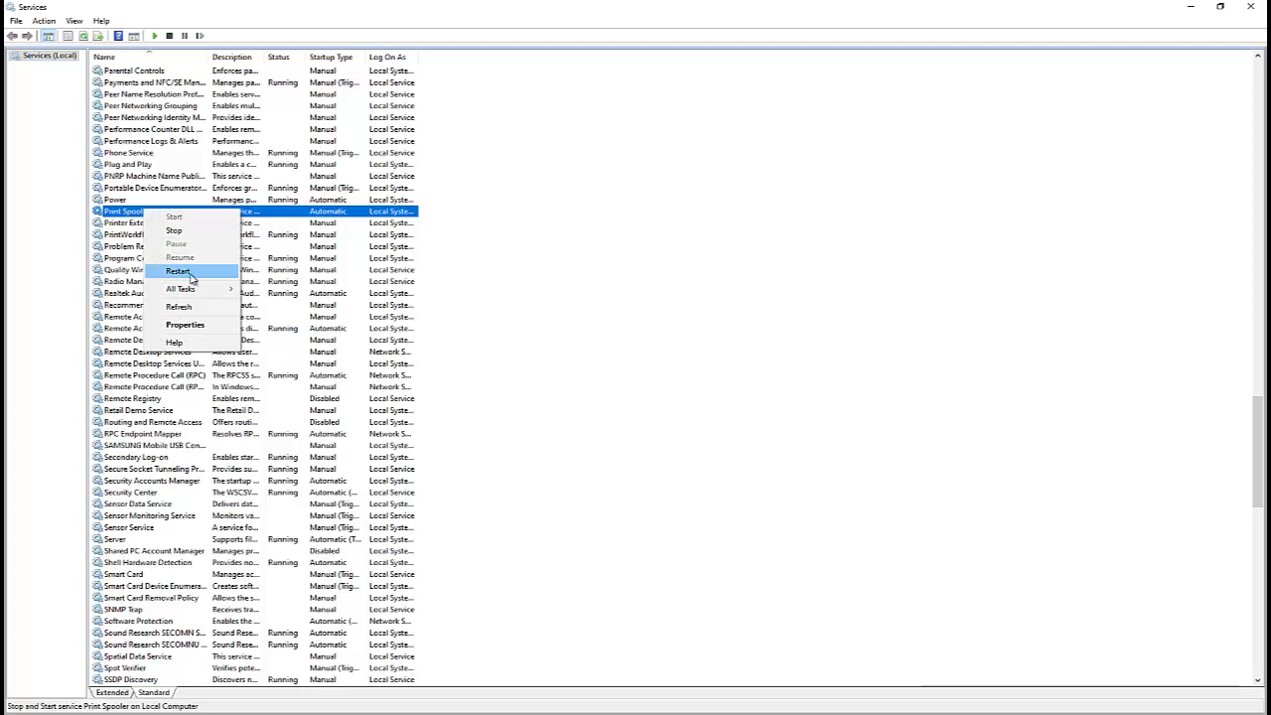
pyautogui.click(179, 271)
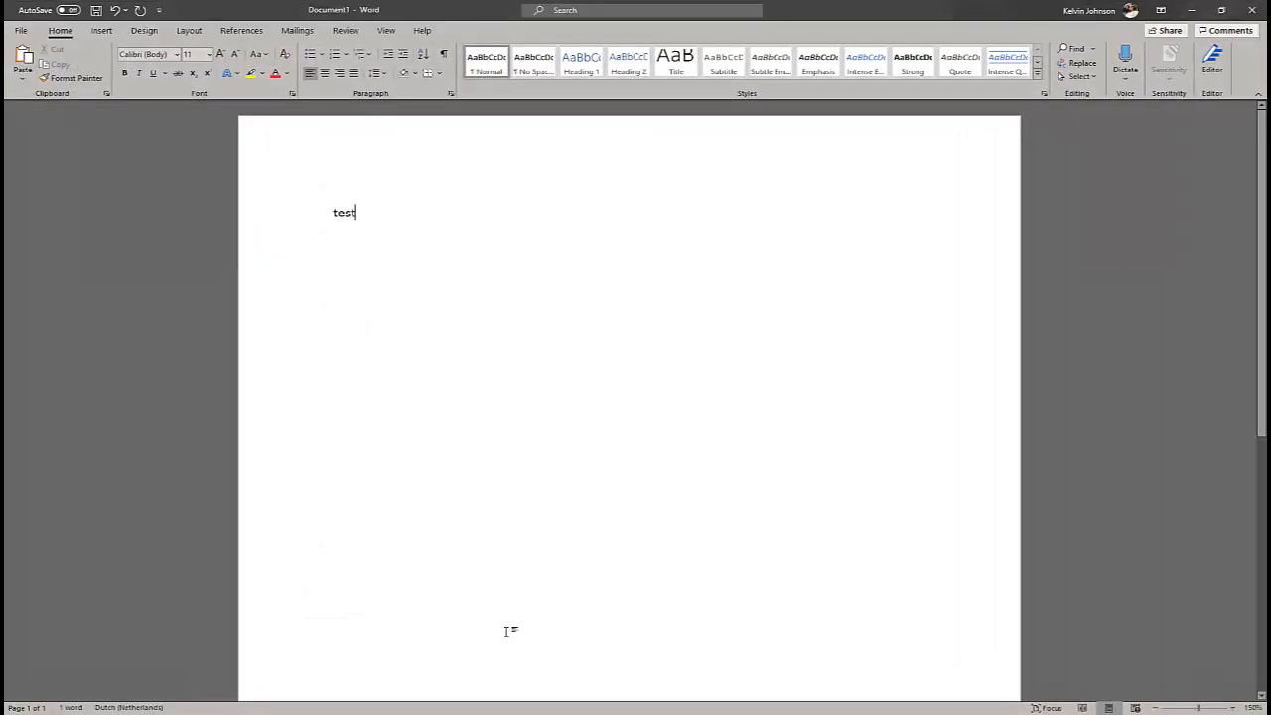
# Check the selected printer in Word's print view, then minimize Word and close the printer settings window.
pyautogui.click(35, 39)
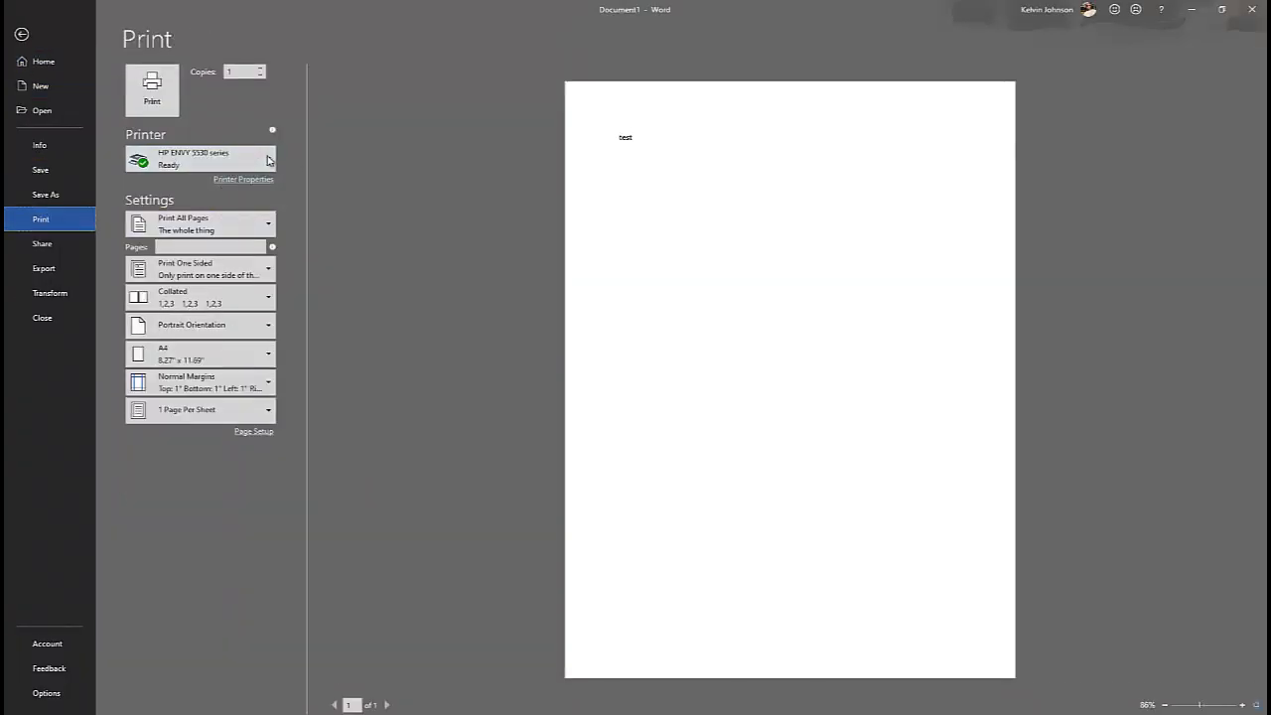
pyautogui.click(21, 34)
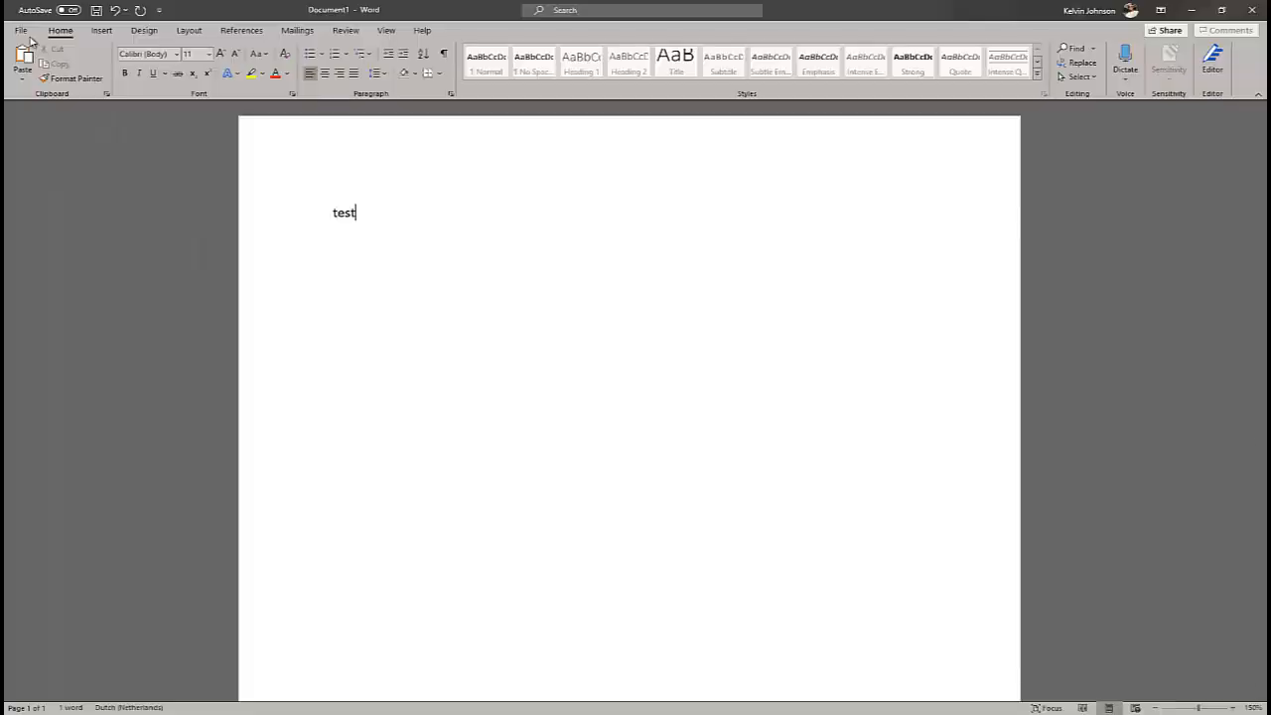
pyautogui.click(1192, 12)
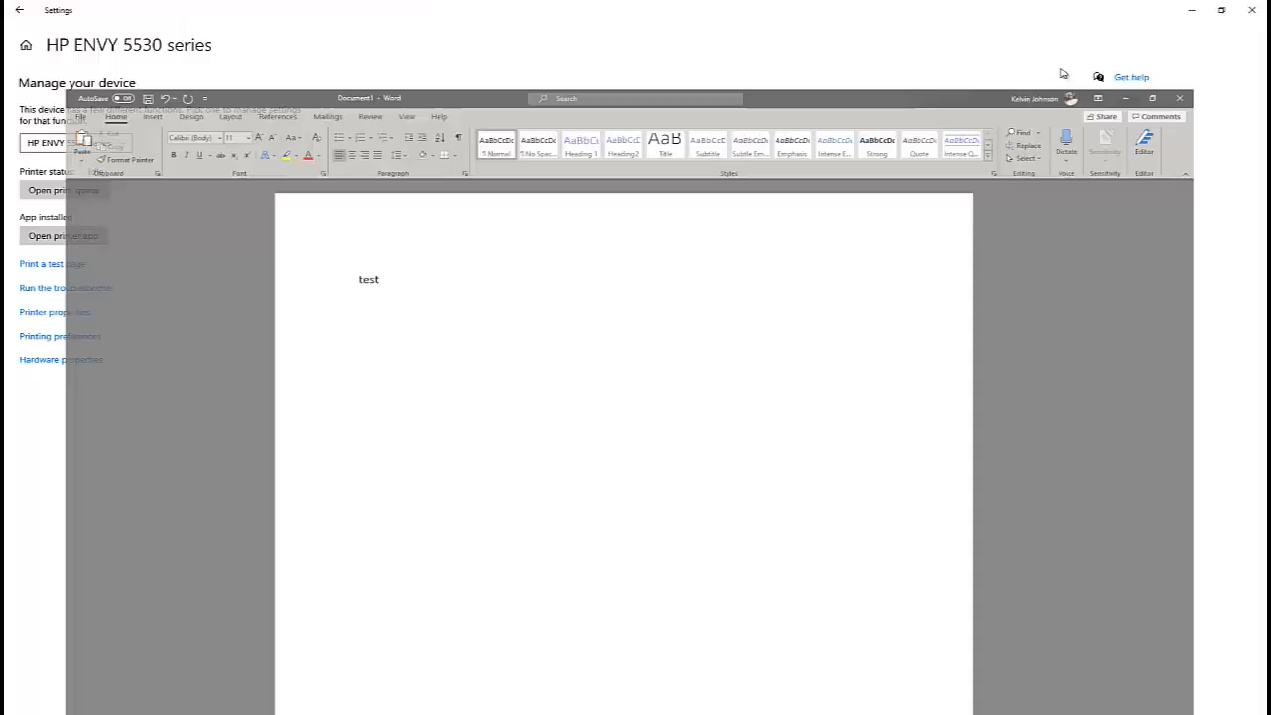
pyautogui.click(1251, 10)
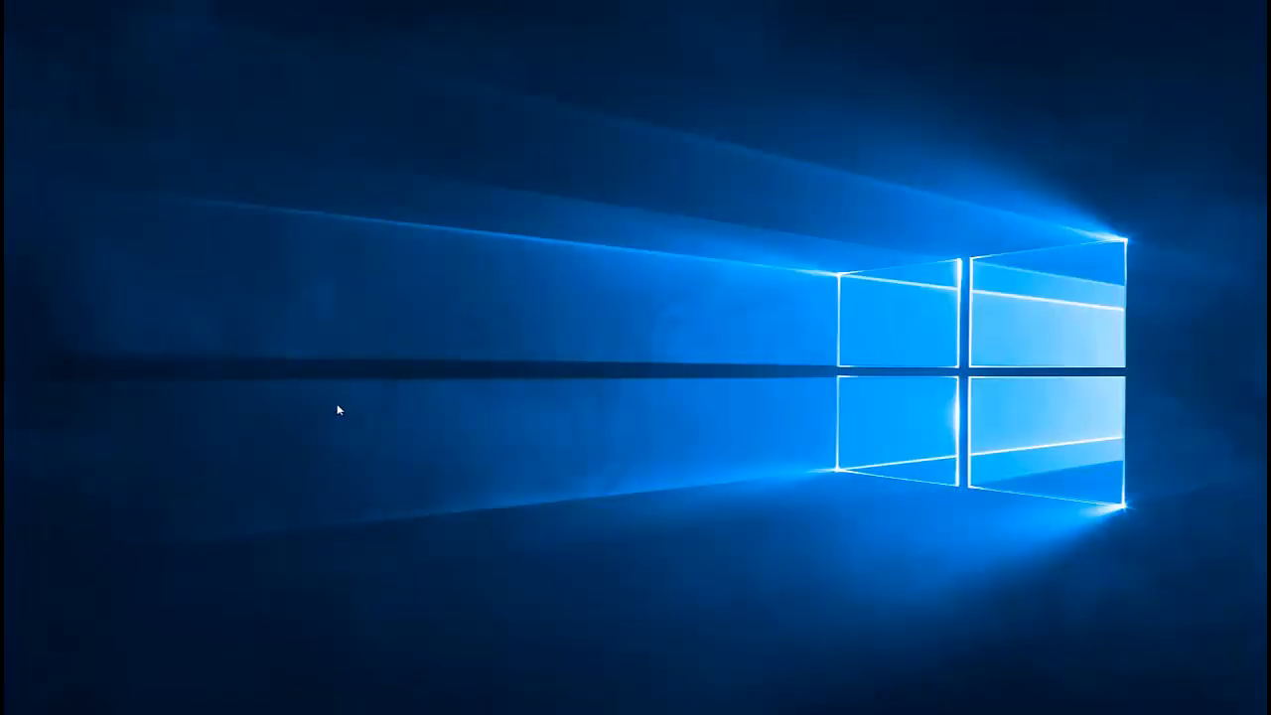
# Open Control Panel by running control.
pyautogui.press('super+r')
pyautogui.write('contro')
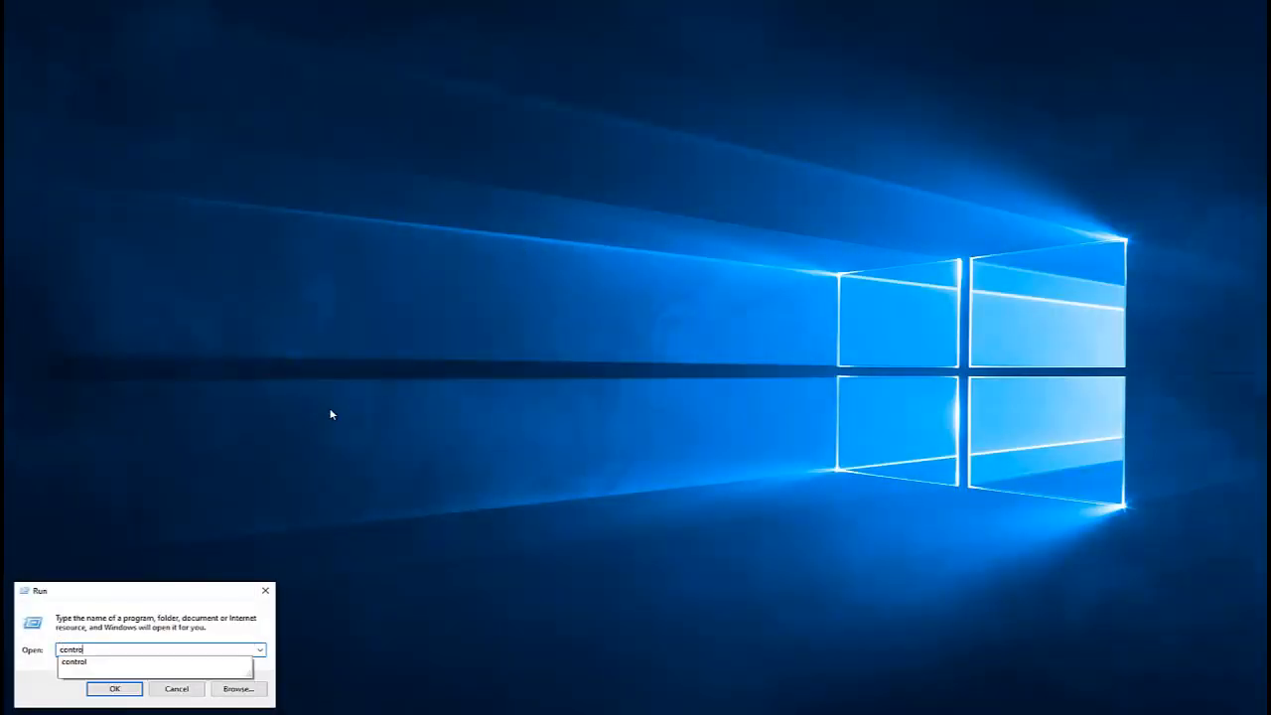
pyautogui.write('l')
pyautogui.press('Return')
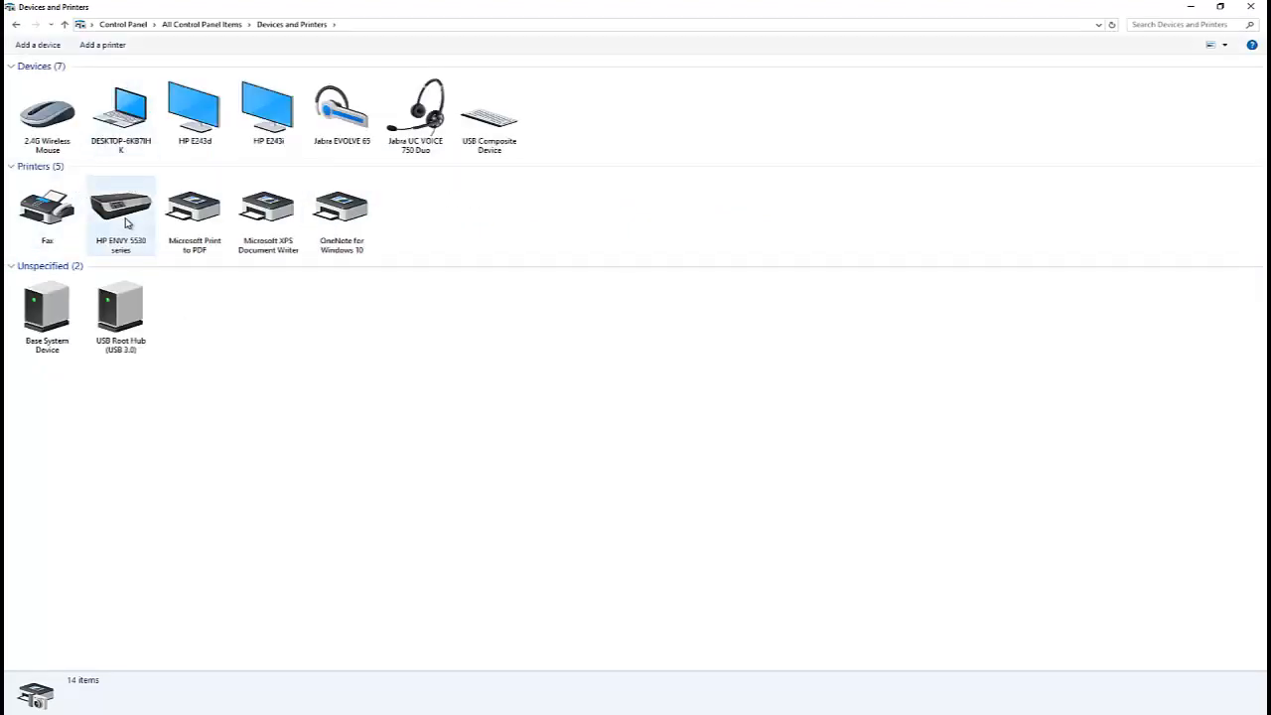
# Open the printer properties of the HP ENVY 5530 series printer in Devices and Printers.
pyautogui.click(127, 223)
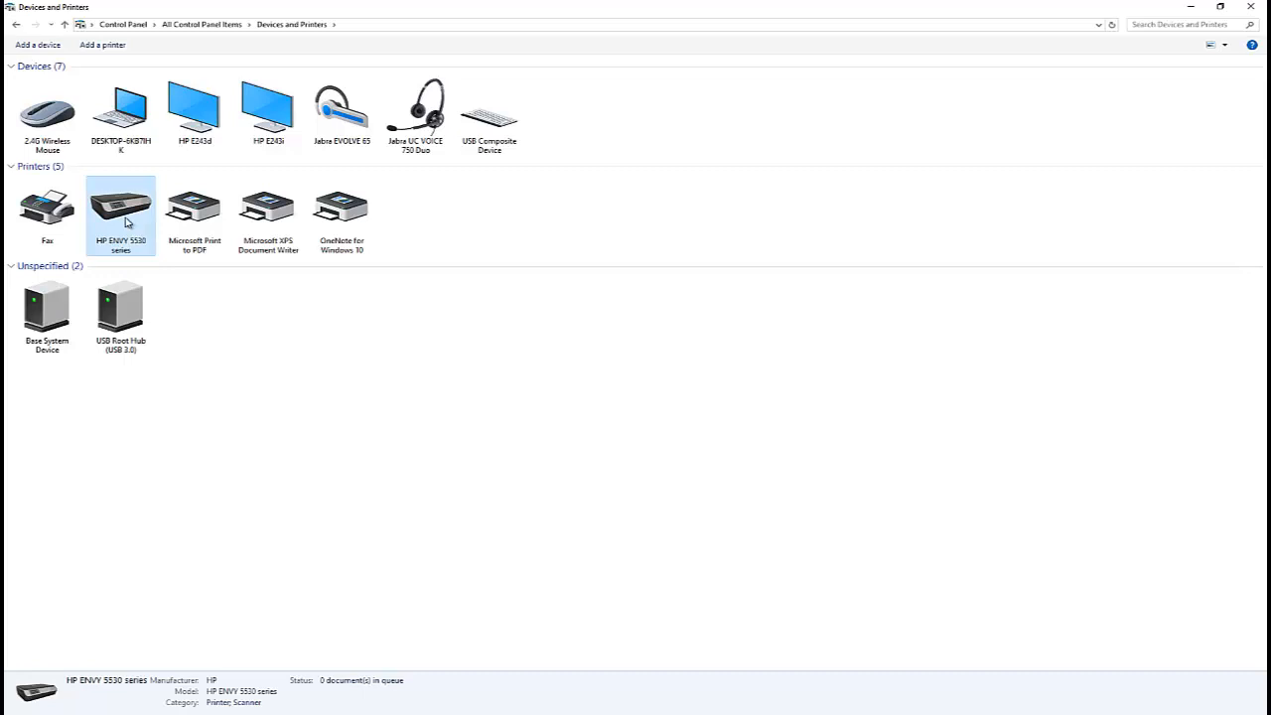
pyautogui.rightClick(127, 218)
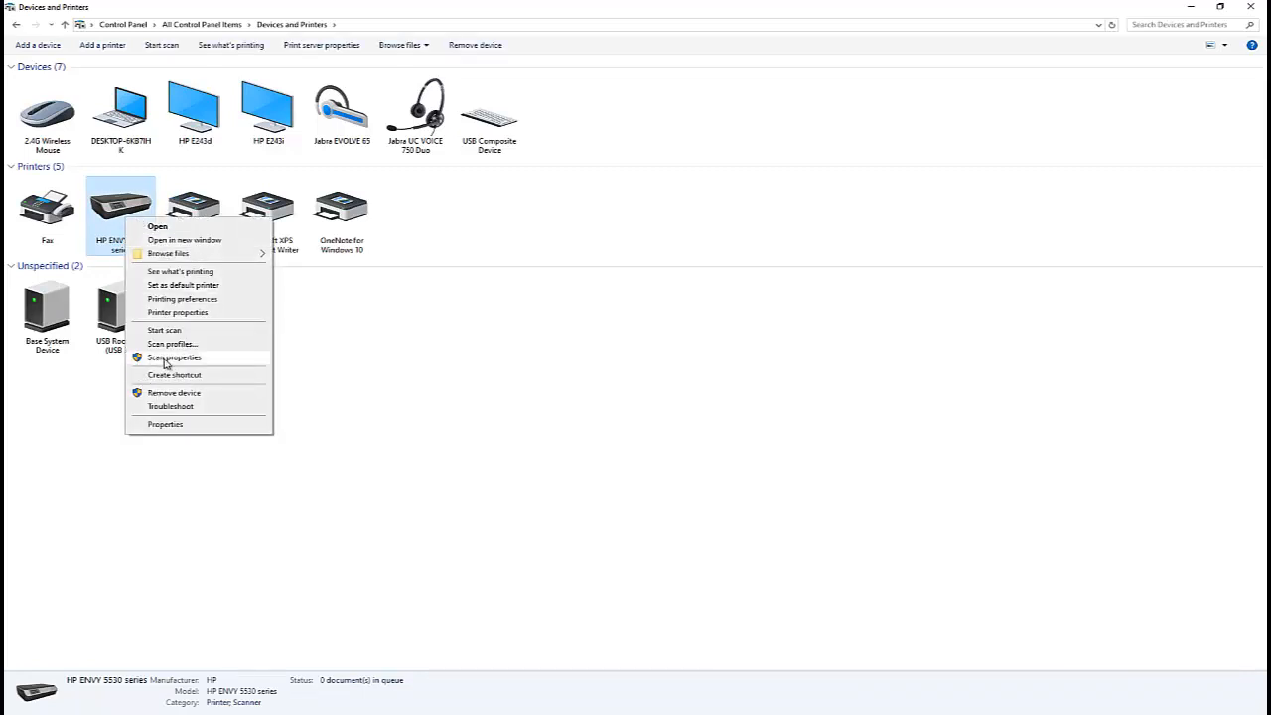
pyautogui.click(186, 312)
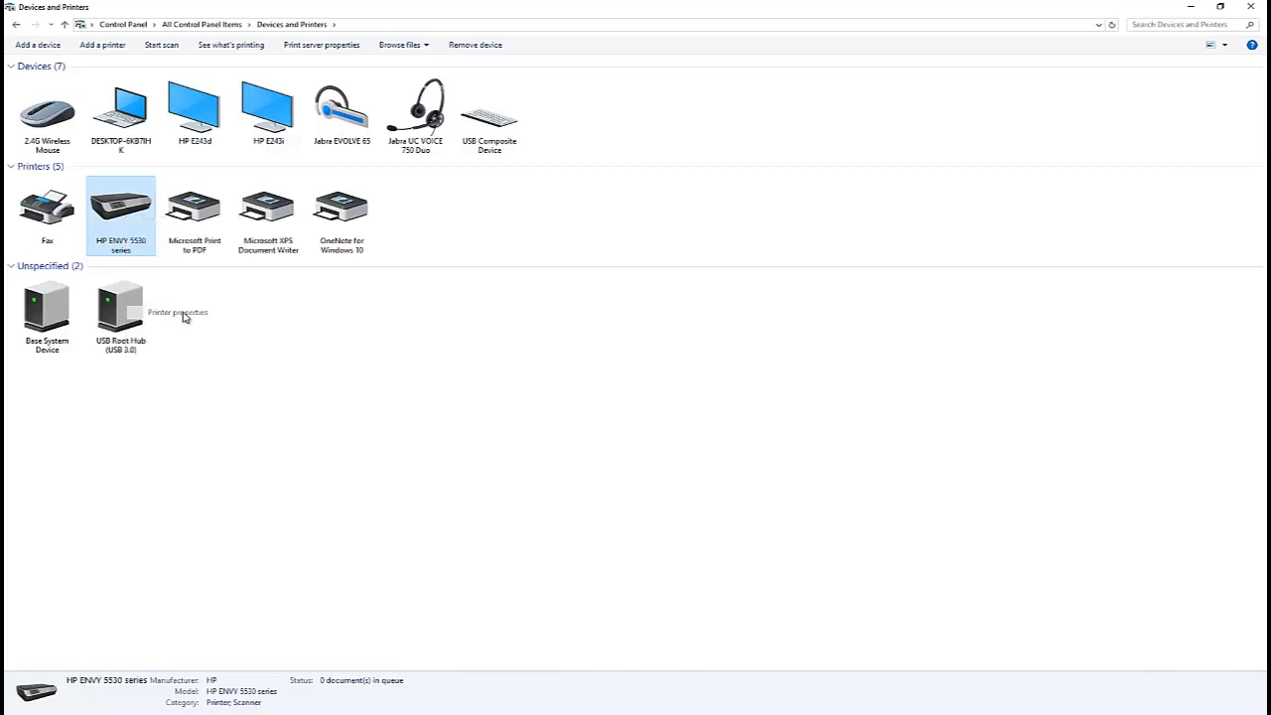
pyautogui.moveTo(279, 324); pyautogui.dragTo(345, 249)
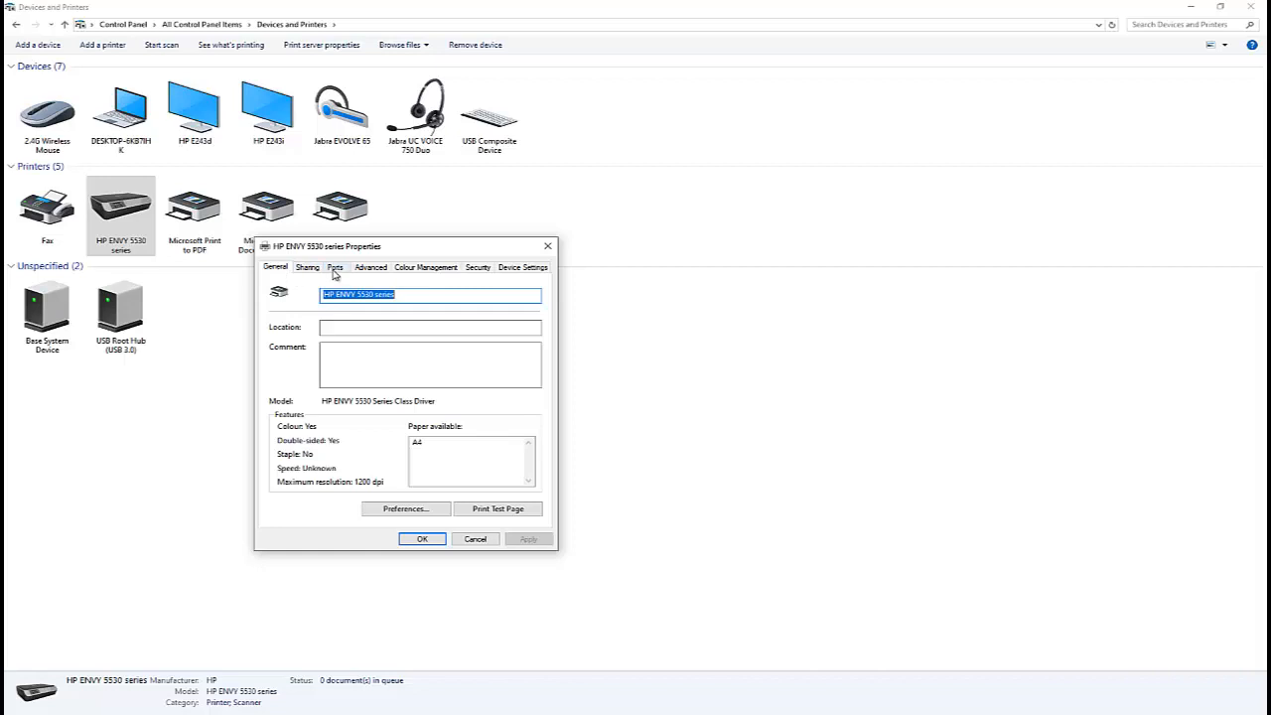
# Inspect the printer's port list, then switch to its advanced settings.
pyautogui.click(335, 268)
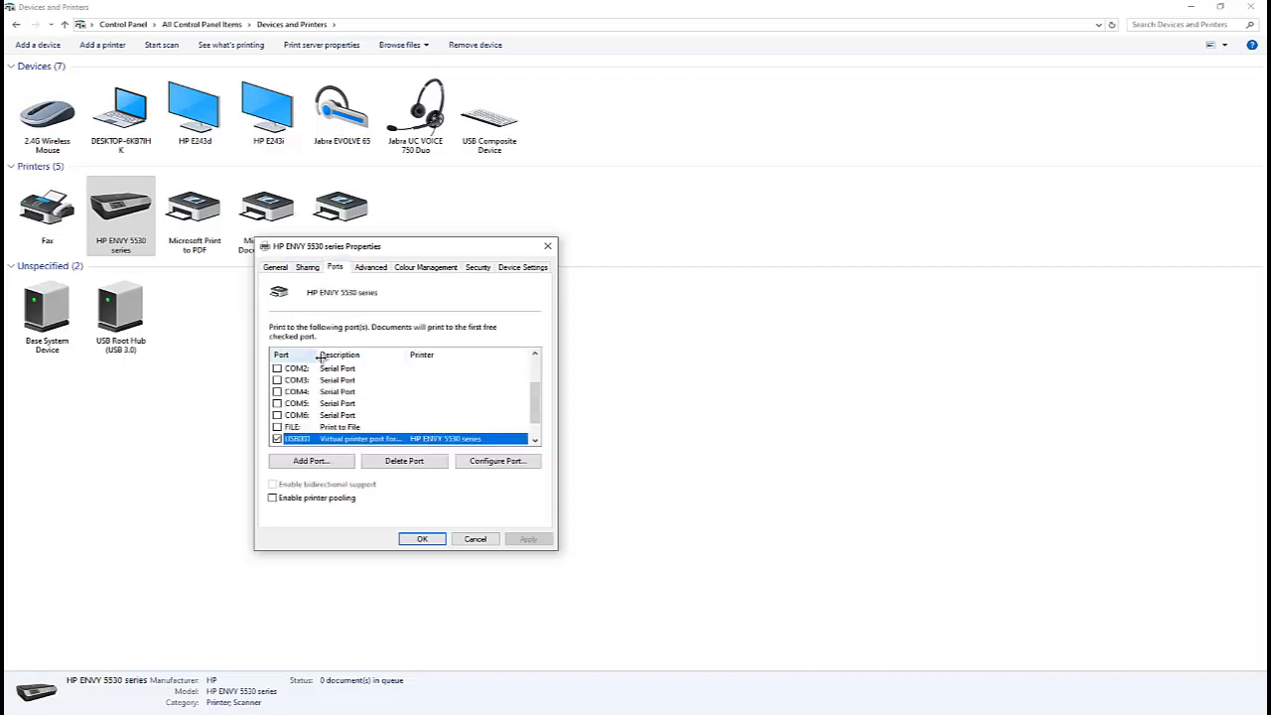
pyautogui.moveTo(317, 354); pyautogui.dragTo(338, 354)
pyautogui.scroll(-1, 338, 380)
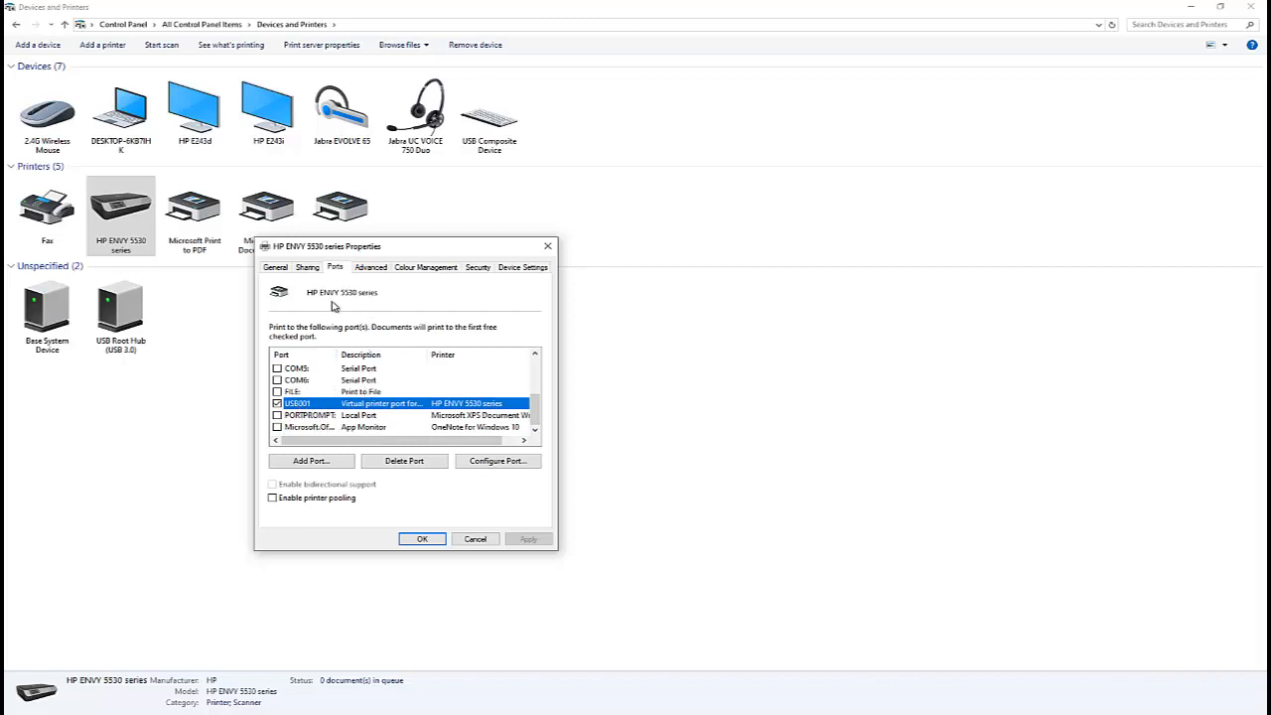
pyautogui.click(368, 270)
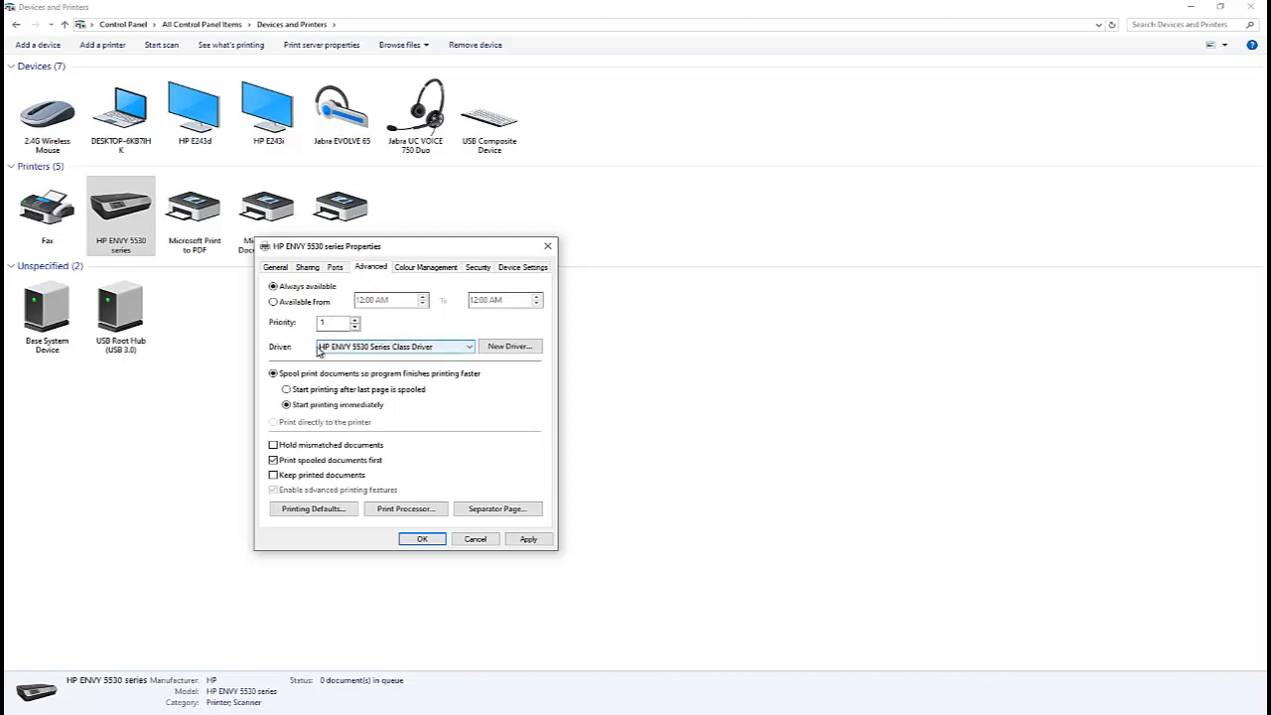
# Review the driver list and the Security, Device Settings and General tabs of the HP ENVY 5530 series properties.
pyautogui.click(361, 347)
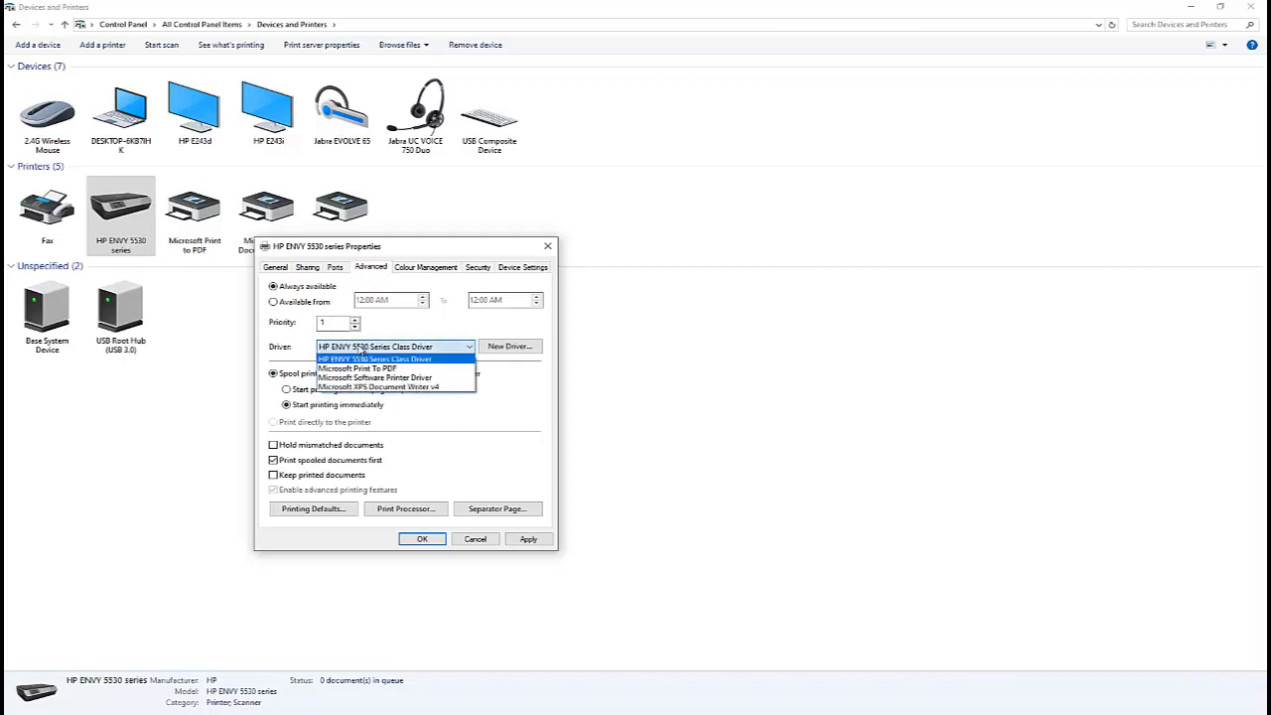
pyautogui.click(280, 335)
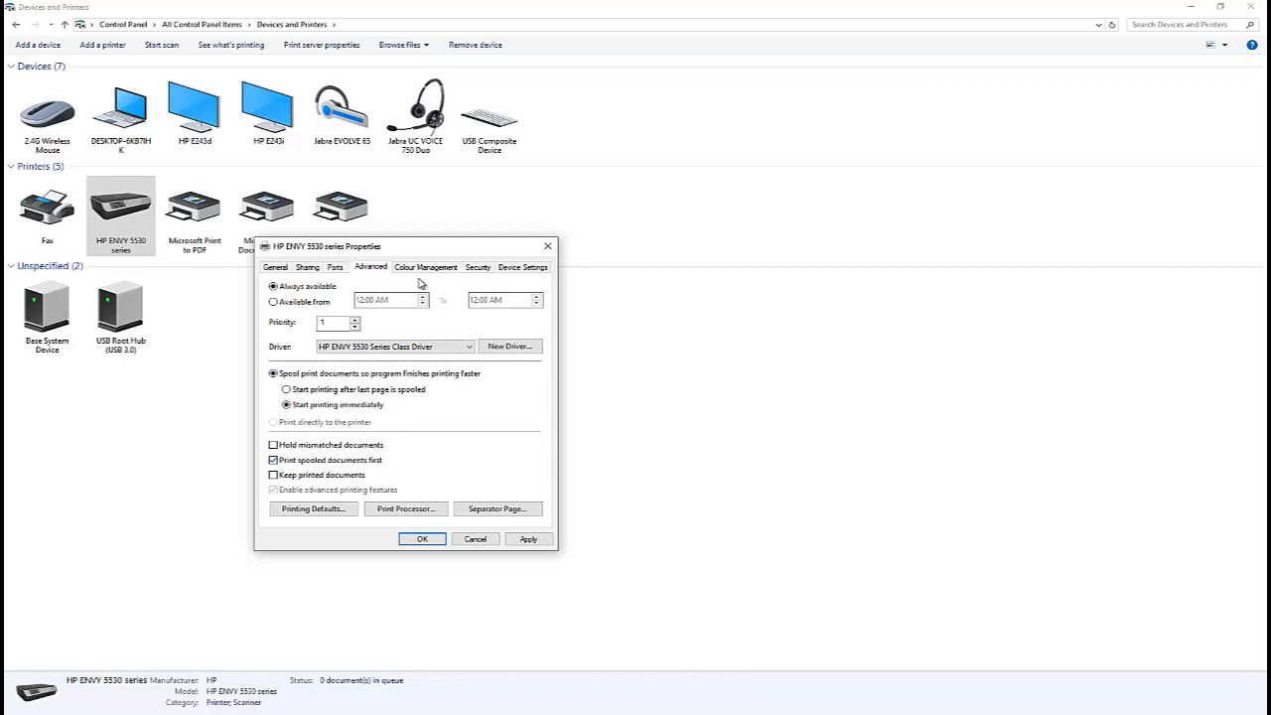
pyautogui.click(478, 268)
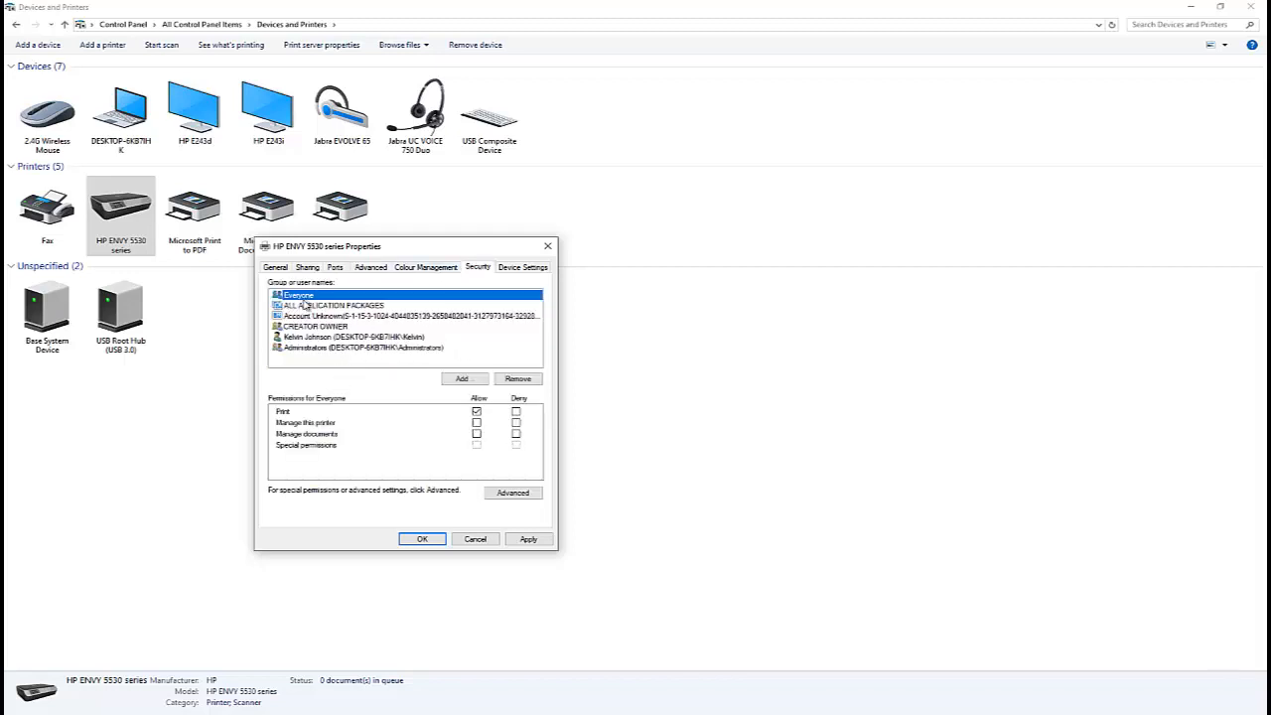
pyautogui.click(520, 269)
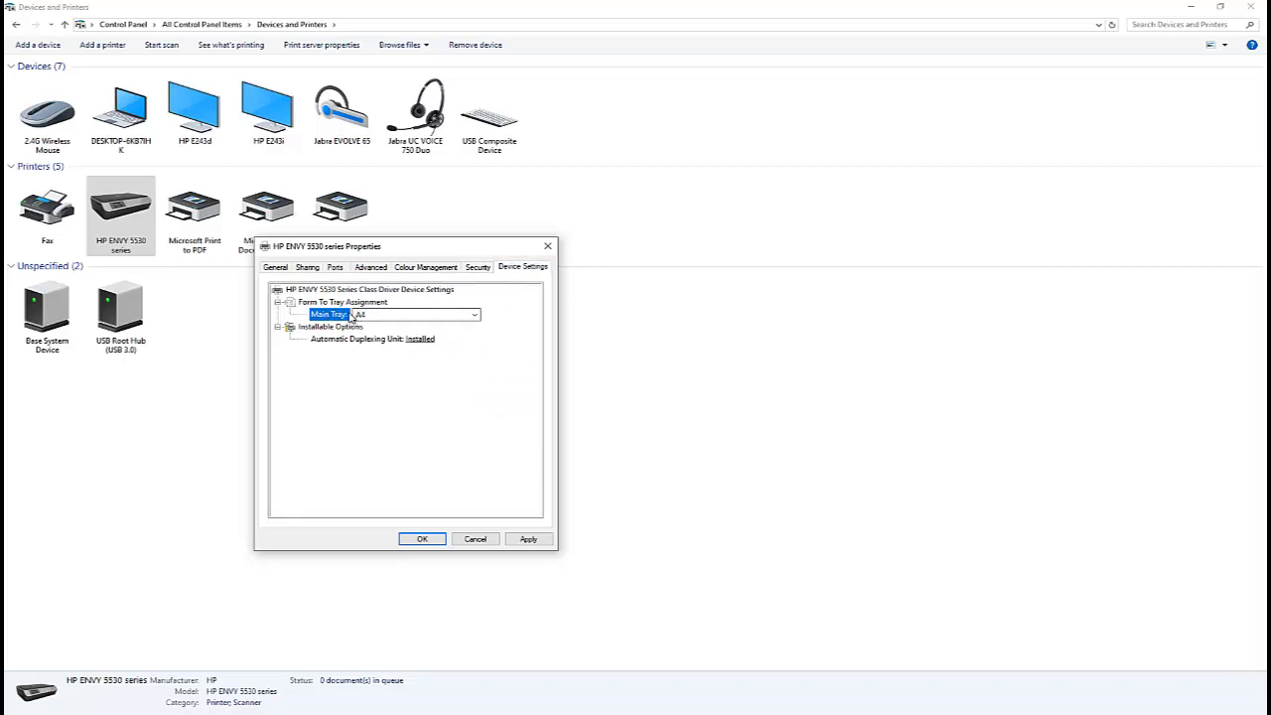
pyautogui.click(275, 269)
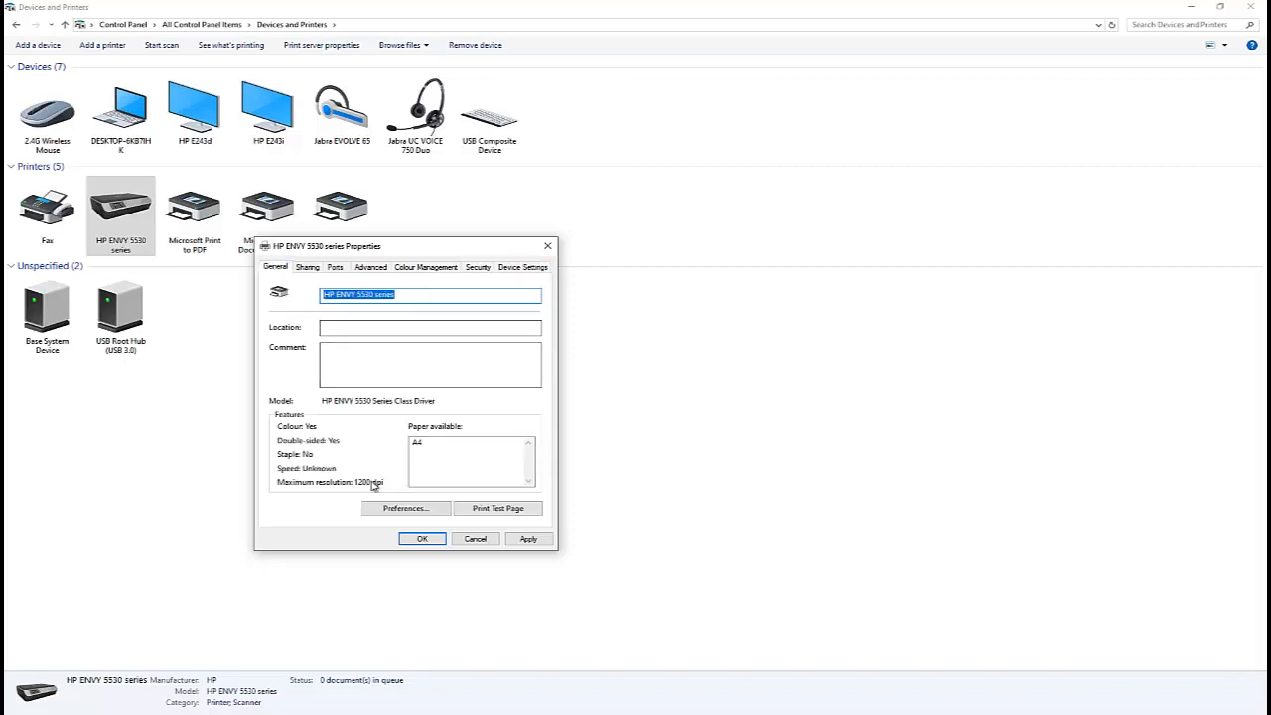
# Open the printing preferences, review the Paper/Quality and advanced options, then cancel out of all printer dialogs.
pyautogui.click(402, 508)
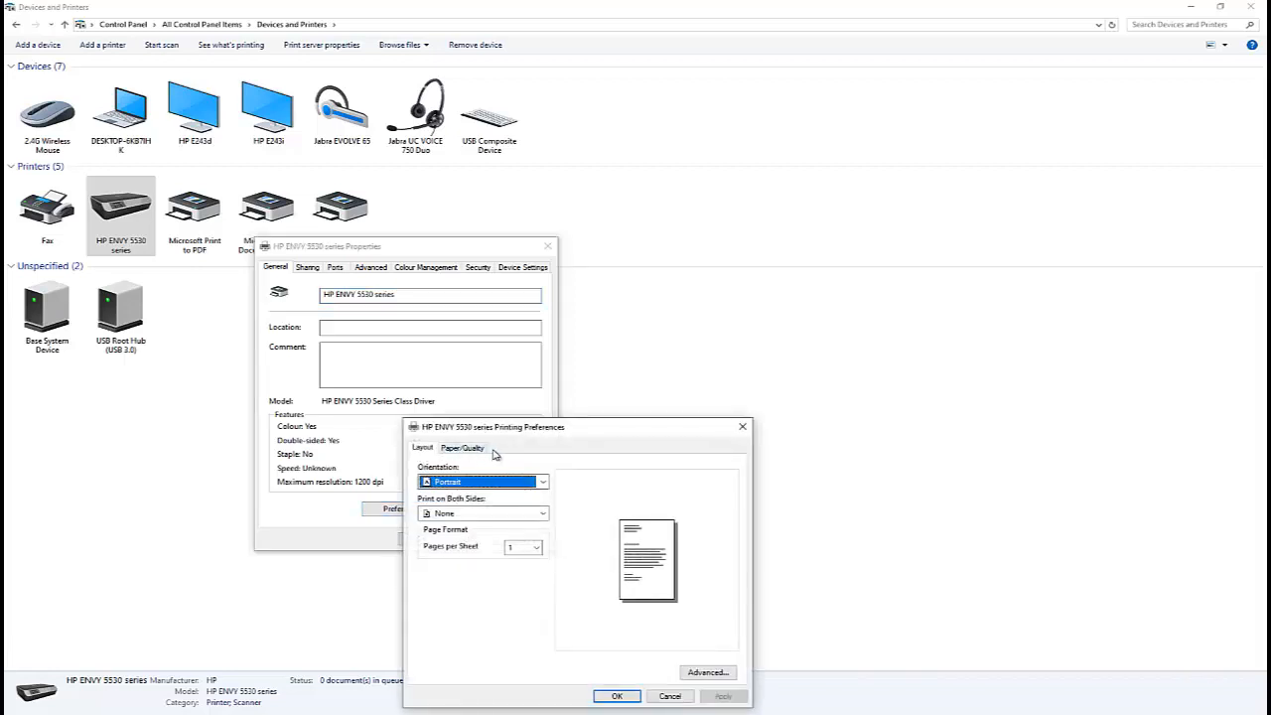
pyautogui.moveTo(558, 431); pyautogui.dragTo(573, 272)
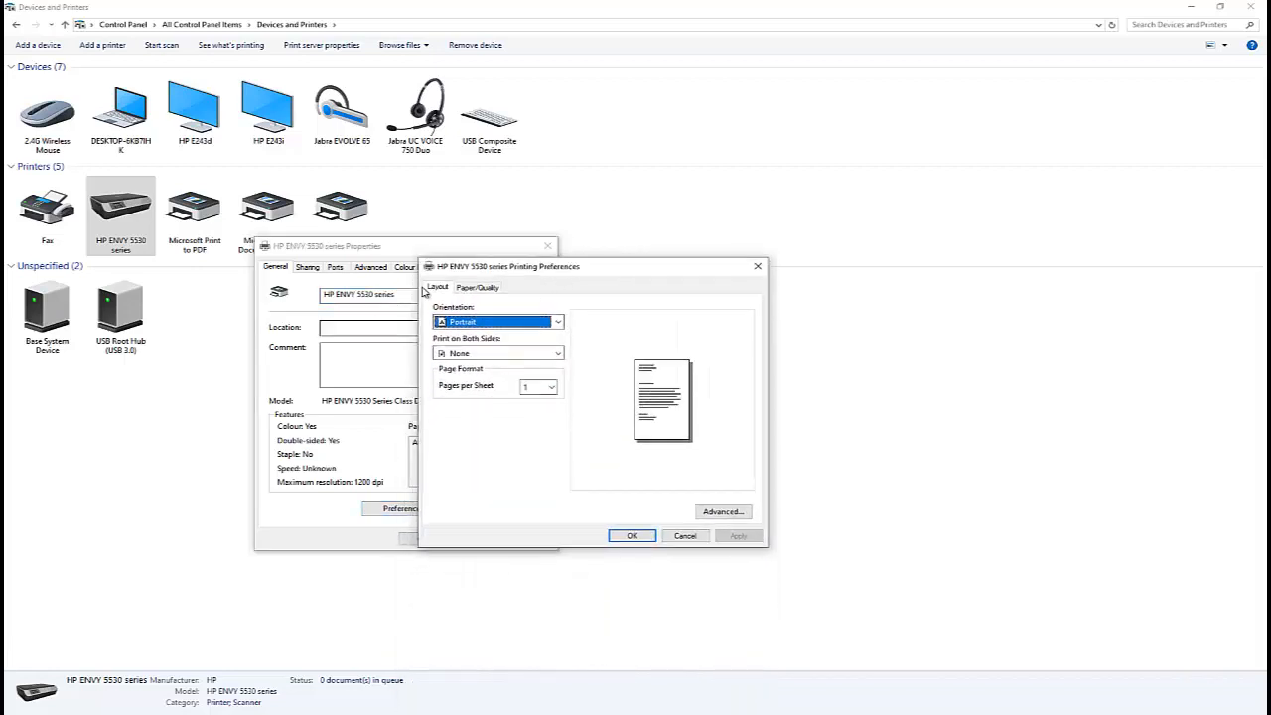
pyautogui.click(478, 287)
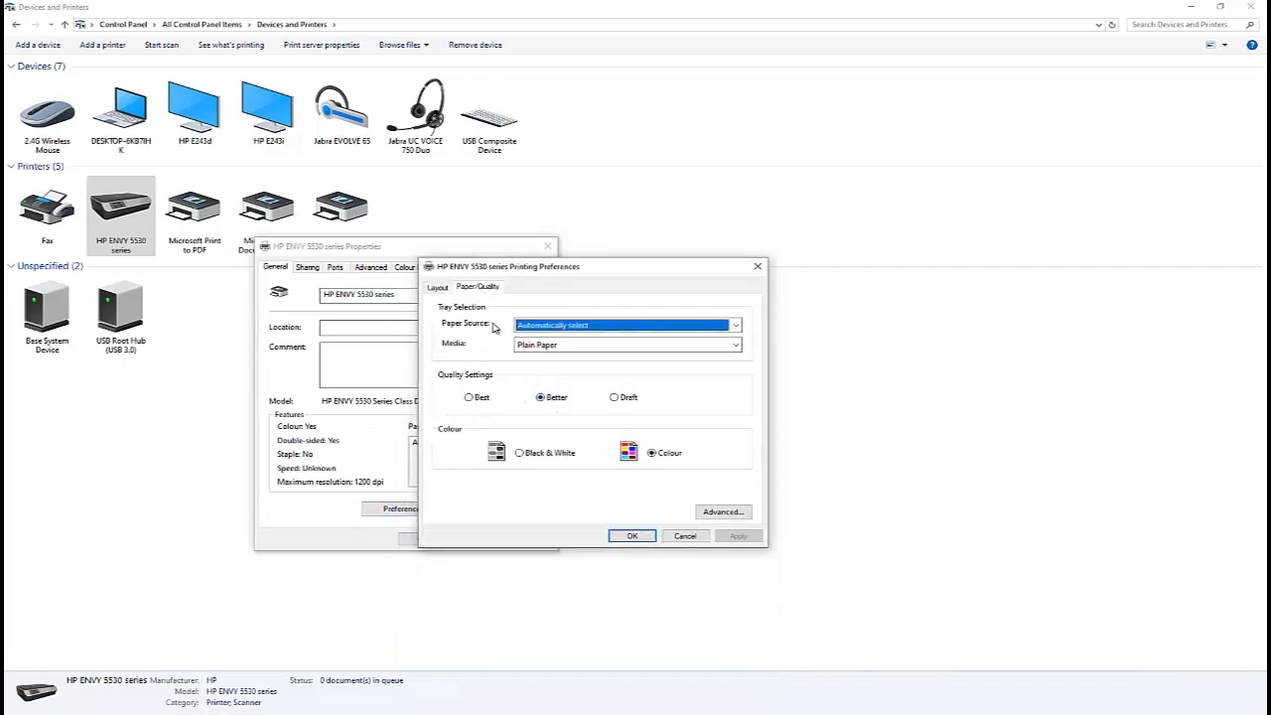
pyautogui.click(438, 288)
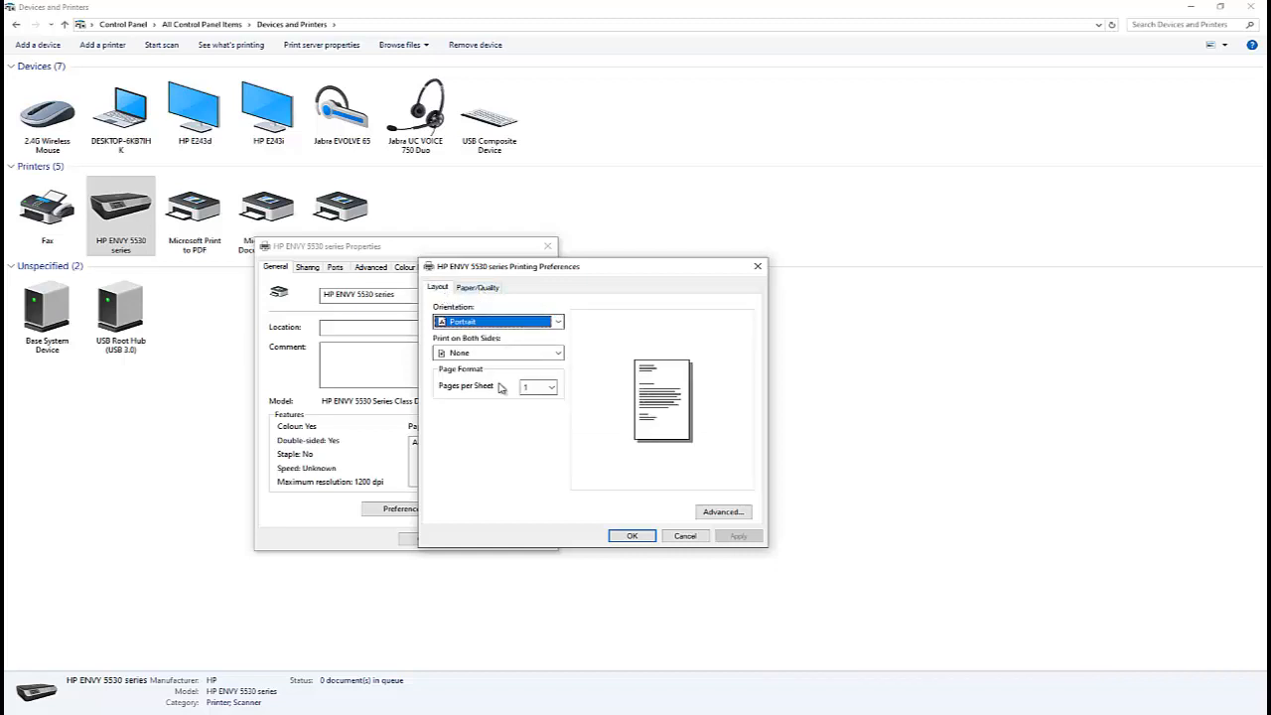
pyautogui.click(711, 510)
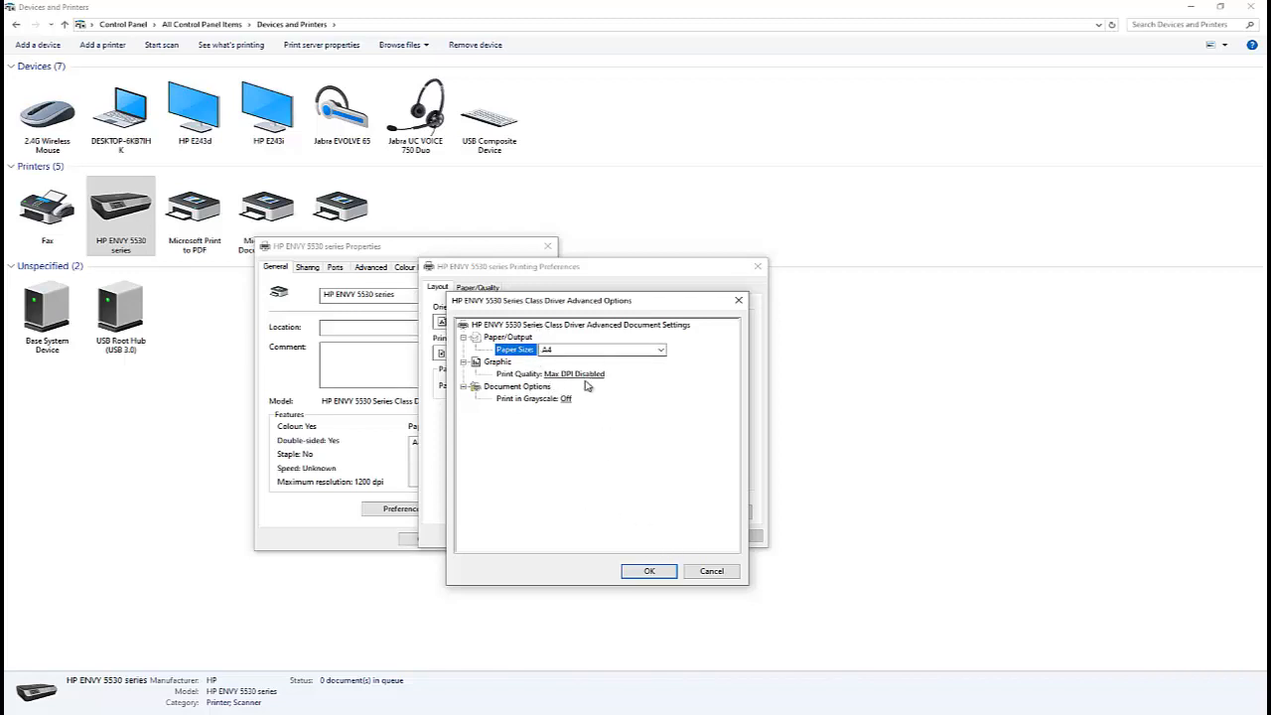
pyautogui.click(712, 572)
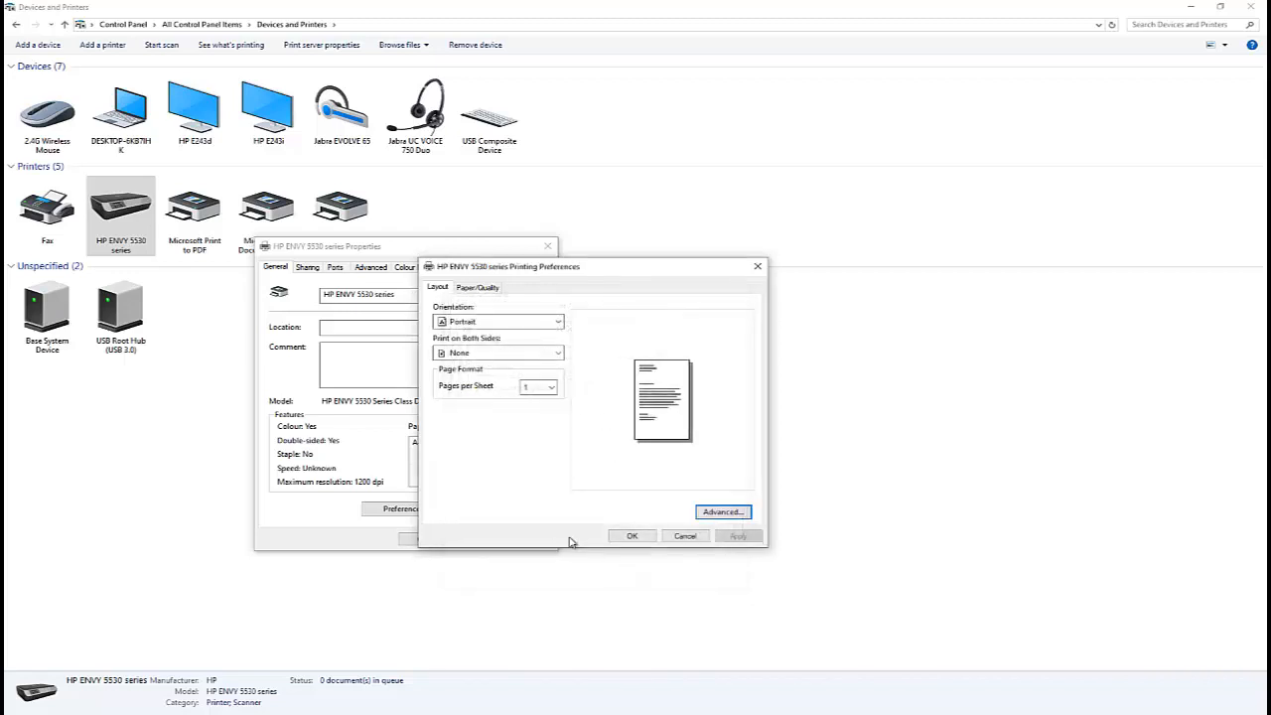
pyautogui.click(681, 536)
pyautogui.click(475, 538)
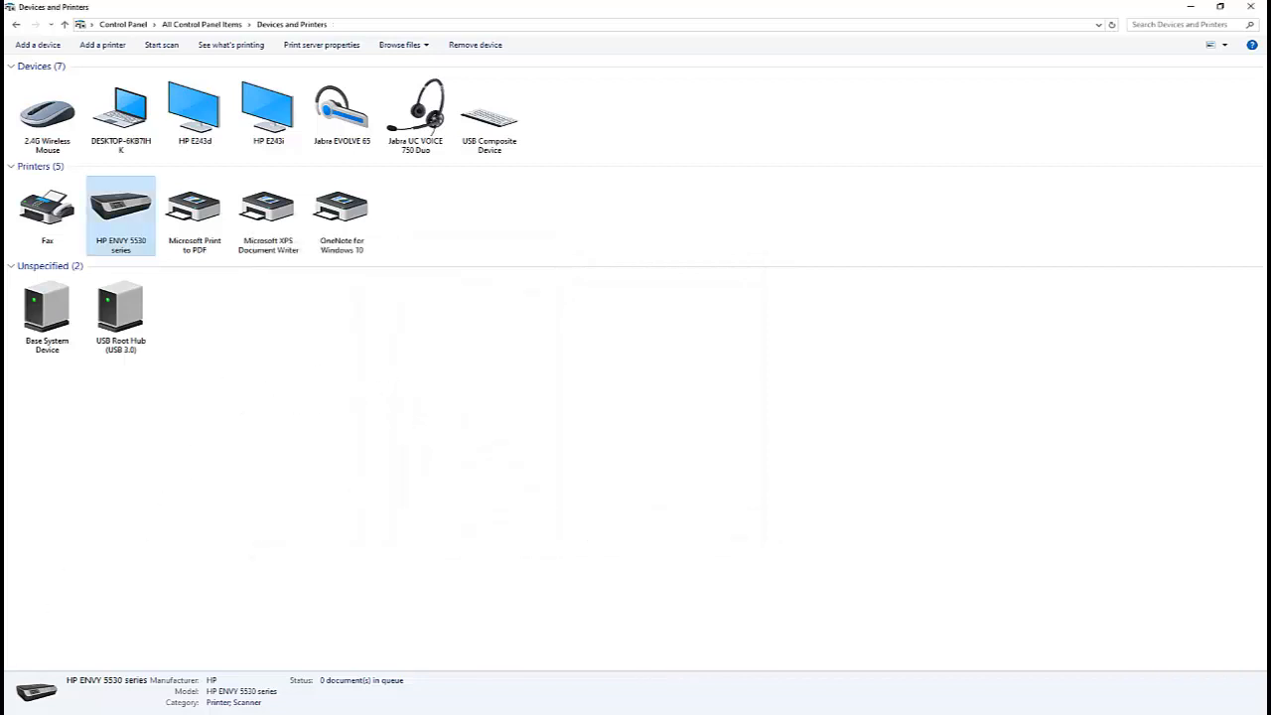
# Return to All Control Panel Items and open Administrative Tools.
pyautogui.press('super')
pyautogui.click(604, 453)
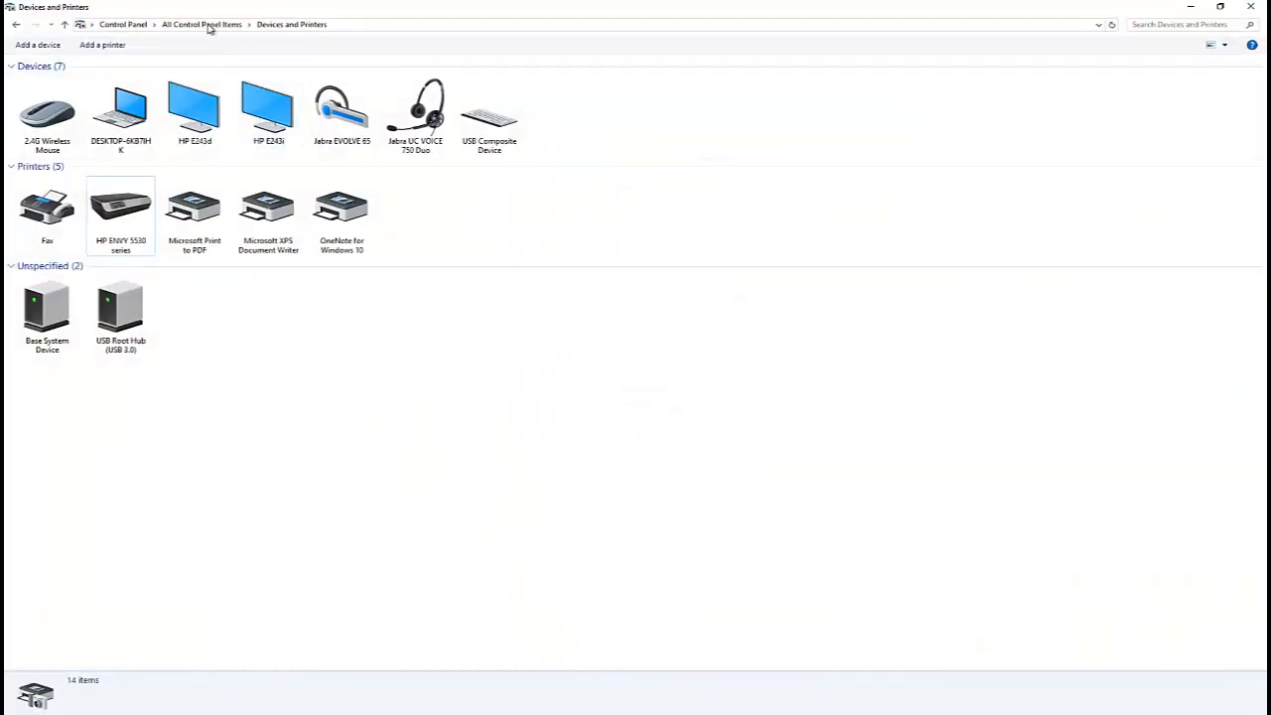
pyautogui.click(208, 25)
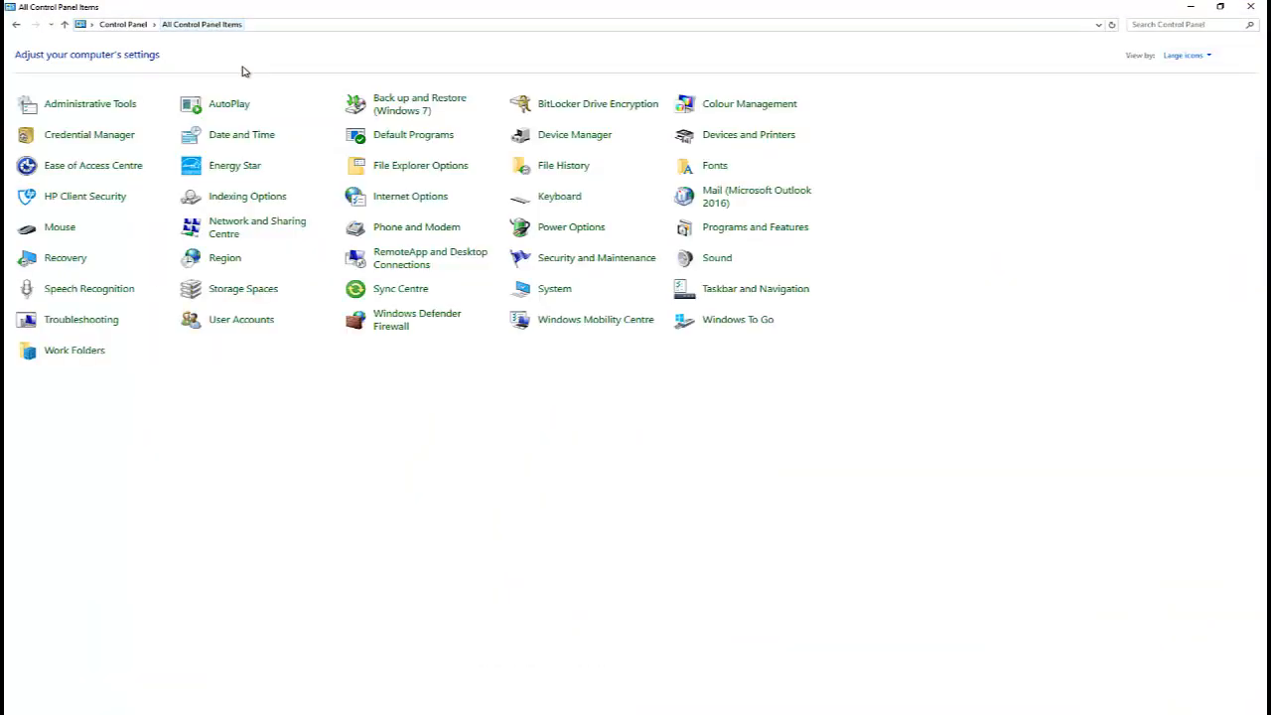
pyautogui.click(100, 106)
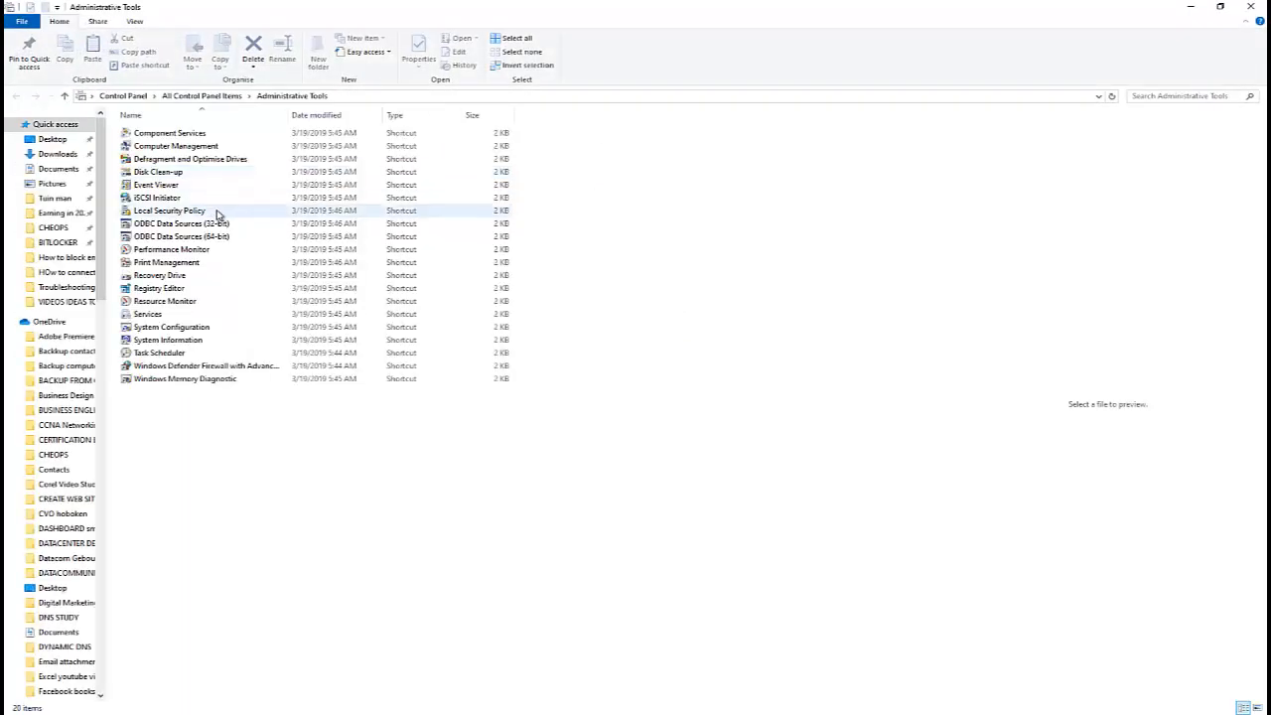
# Run Computer Management as administrator, open its Device Manager and maximize the window.
pyautogui.click(182, 147)
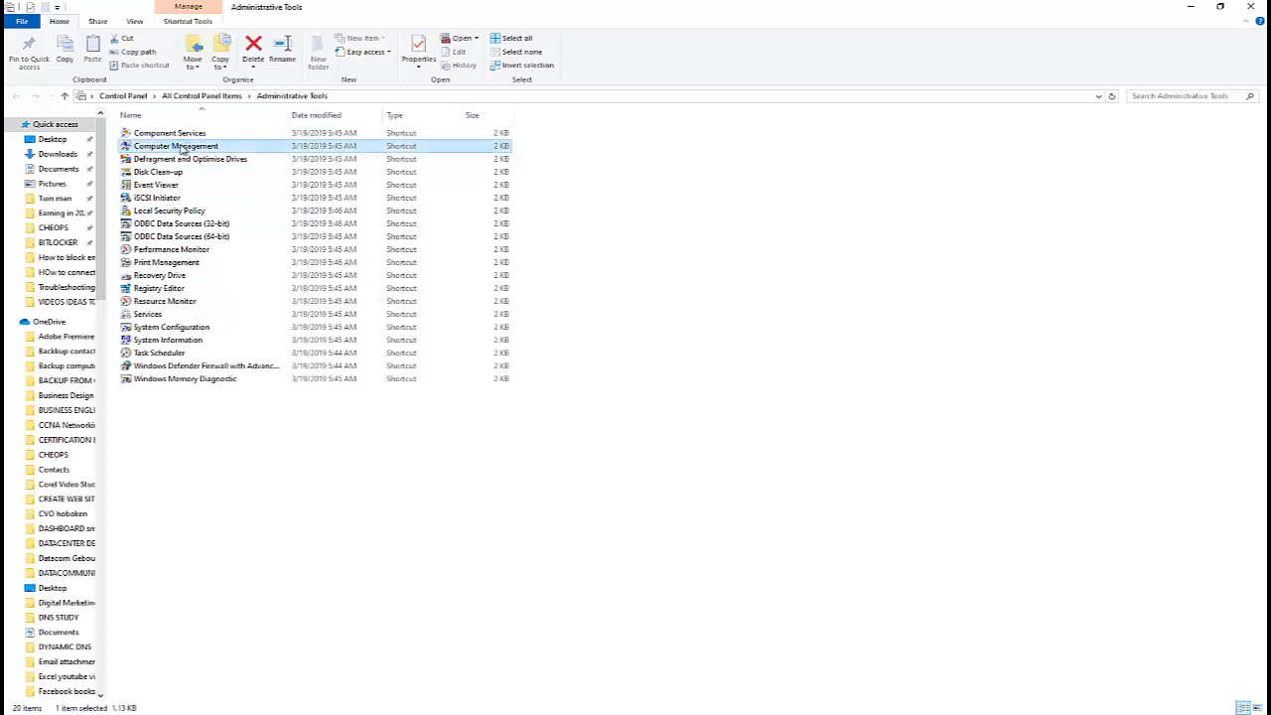
pyautogui.rightClick(182, 149)
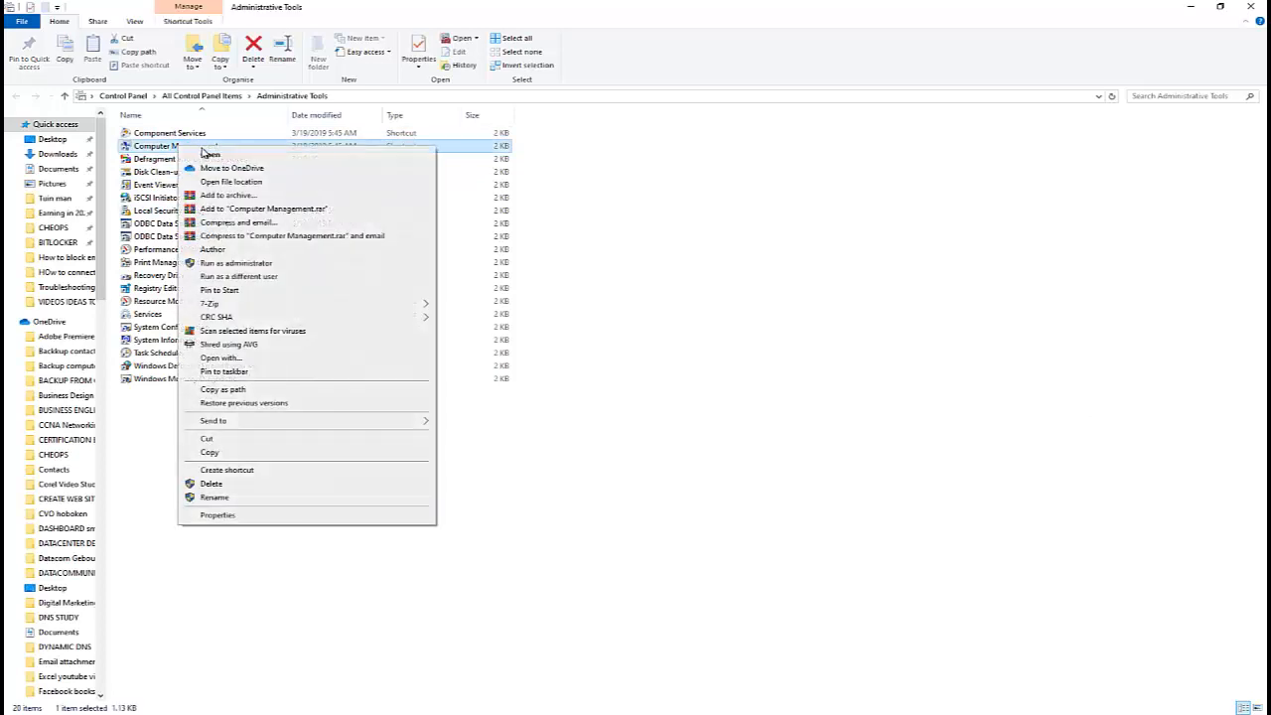
pyautogui.click(254, 263)
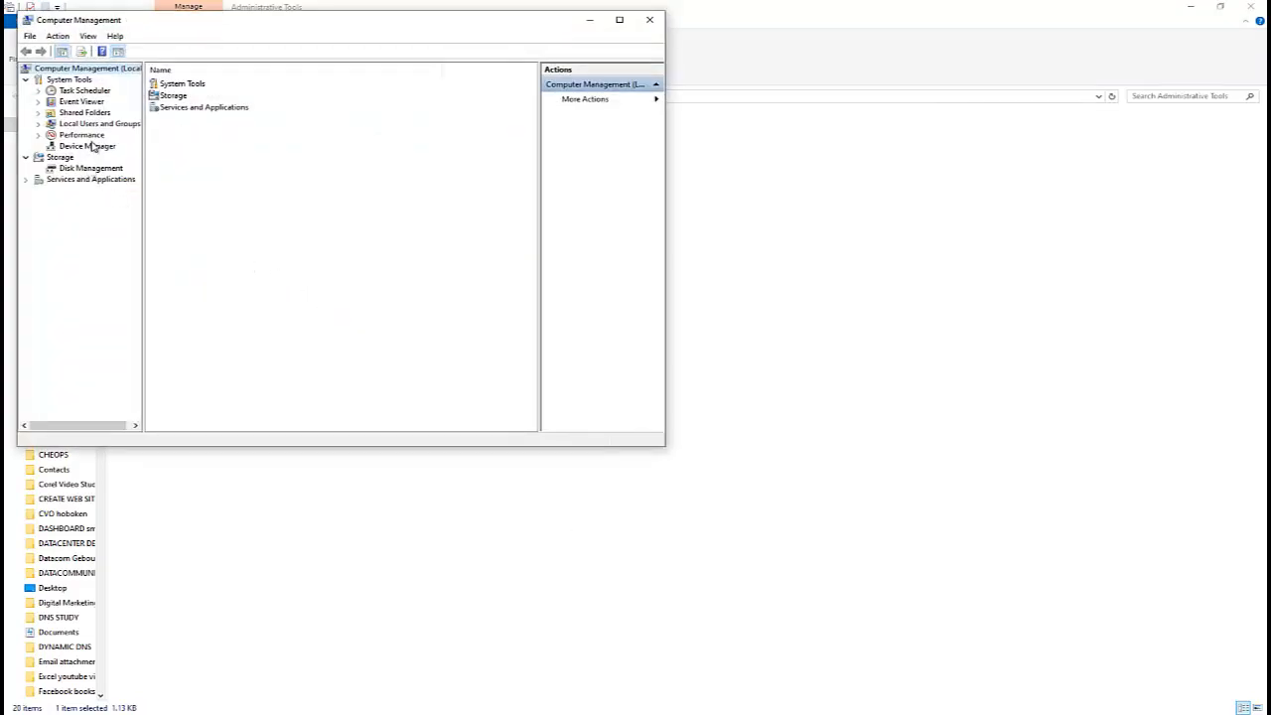
pyautogui.click(88, 146)
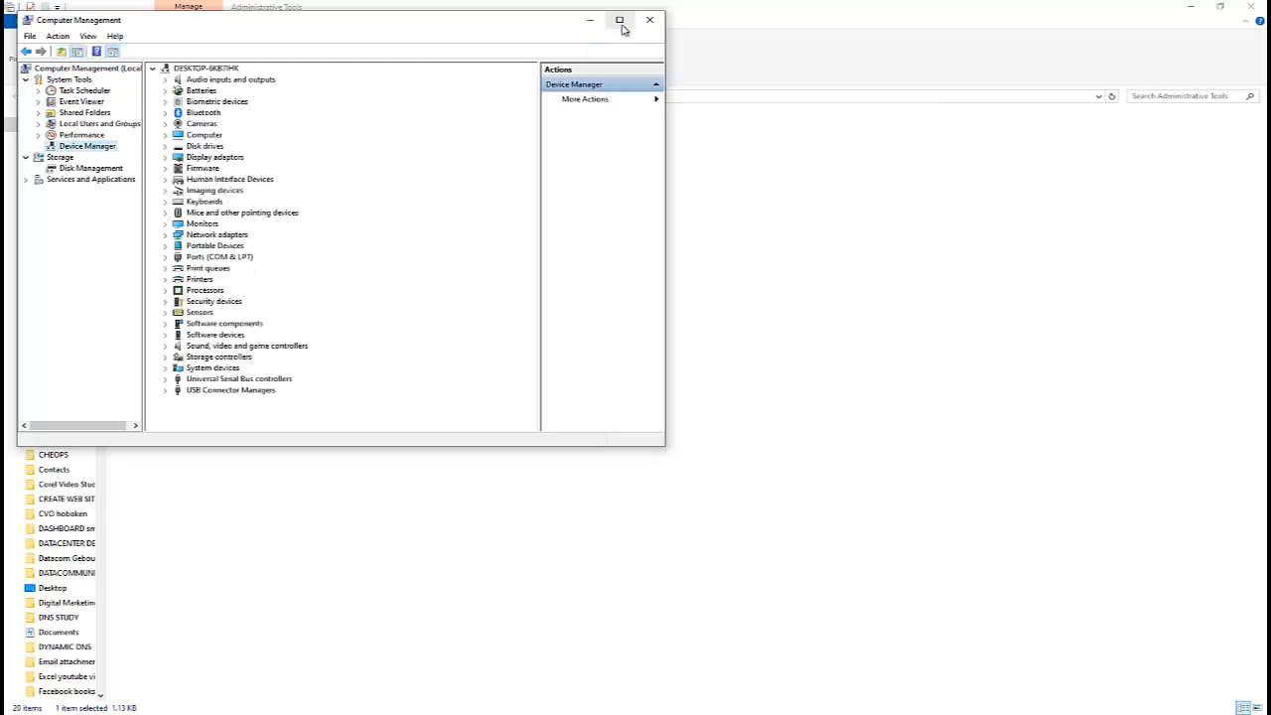
pyautogui.click(620, 21)
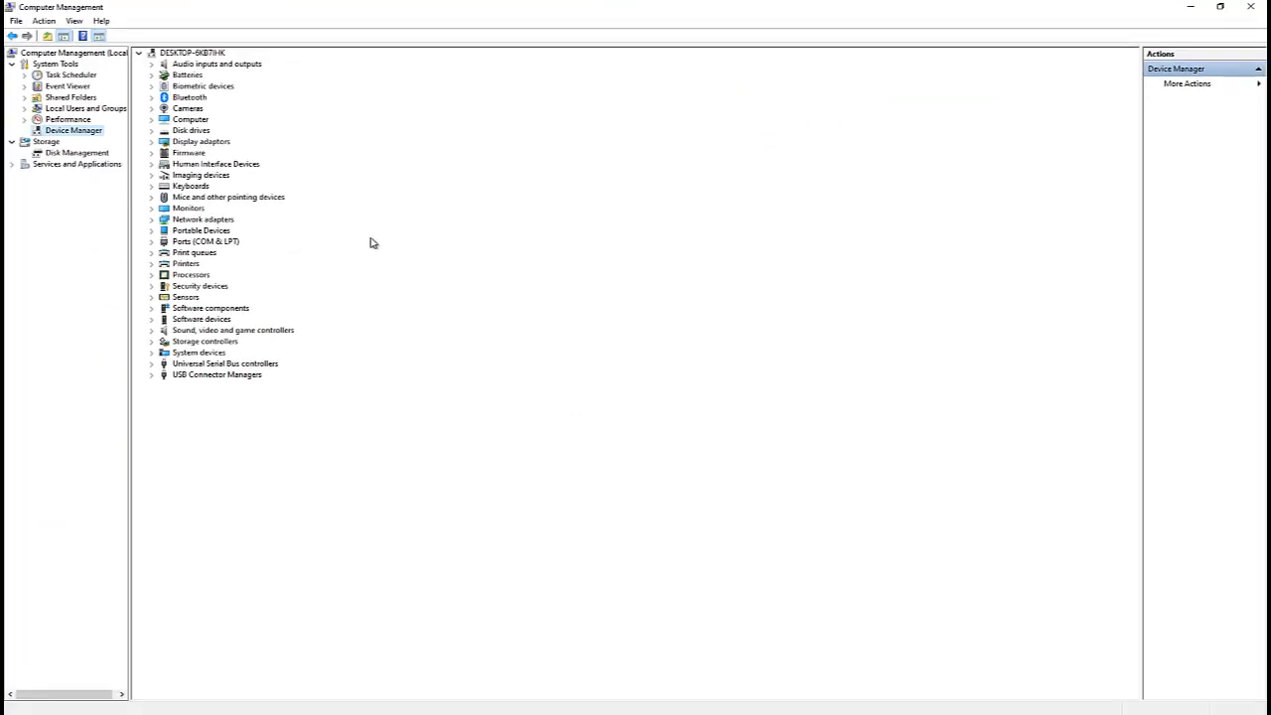
# Expand Printers and Print queues, then open the properties of the HP ENVY 5530 Series Class Driver.
pyautogui.click(152, 265)
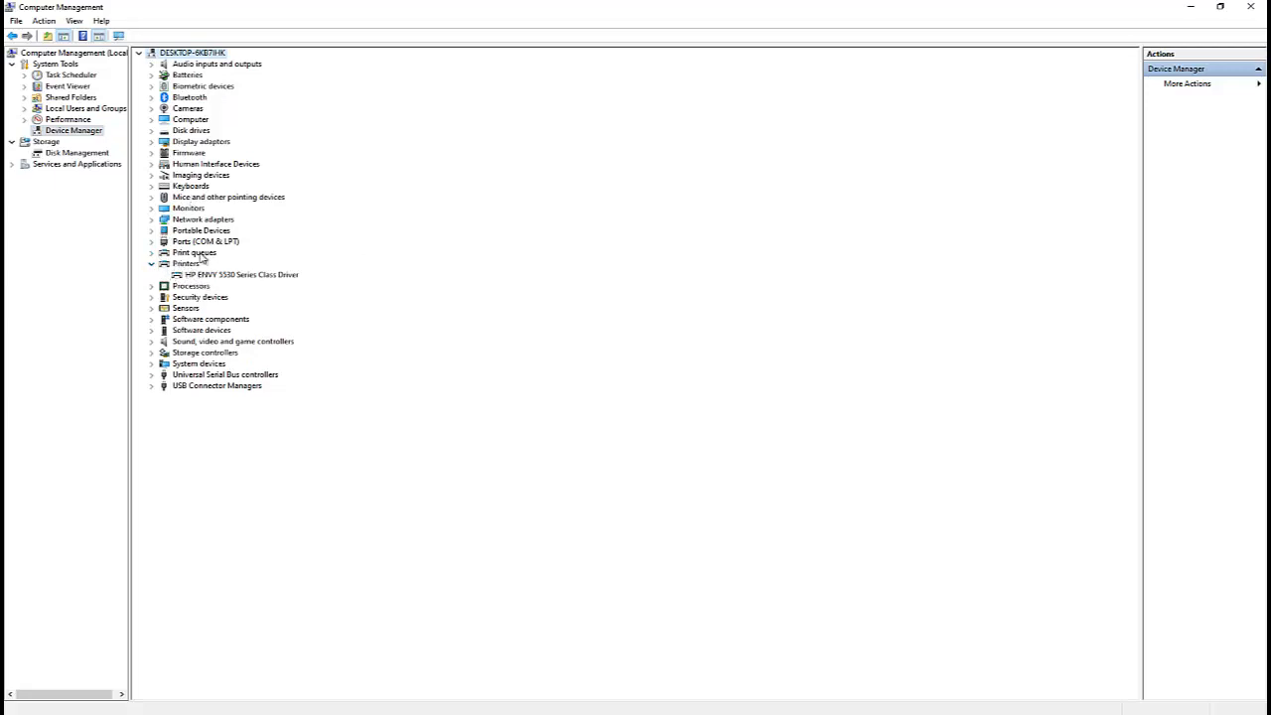
pyautogui.click(153, 254)
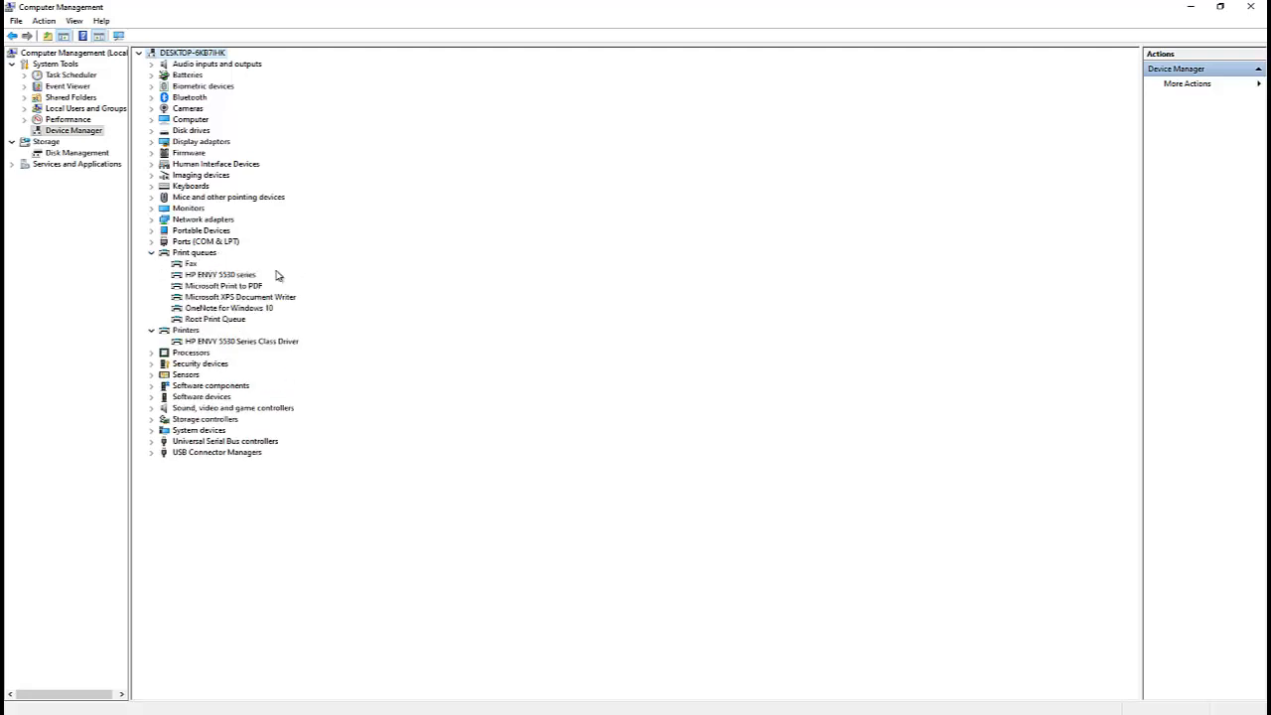
pyautogui.rightClick(254, 342)
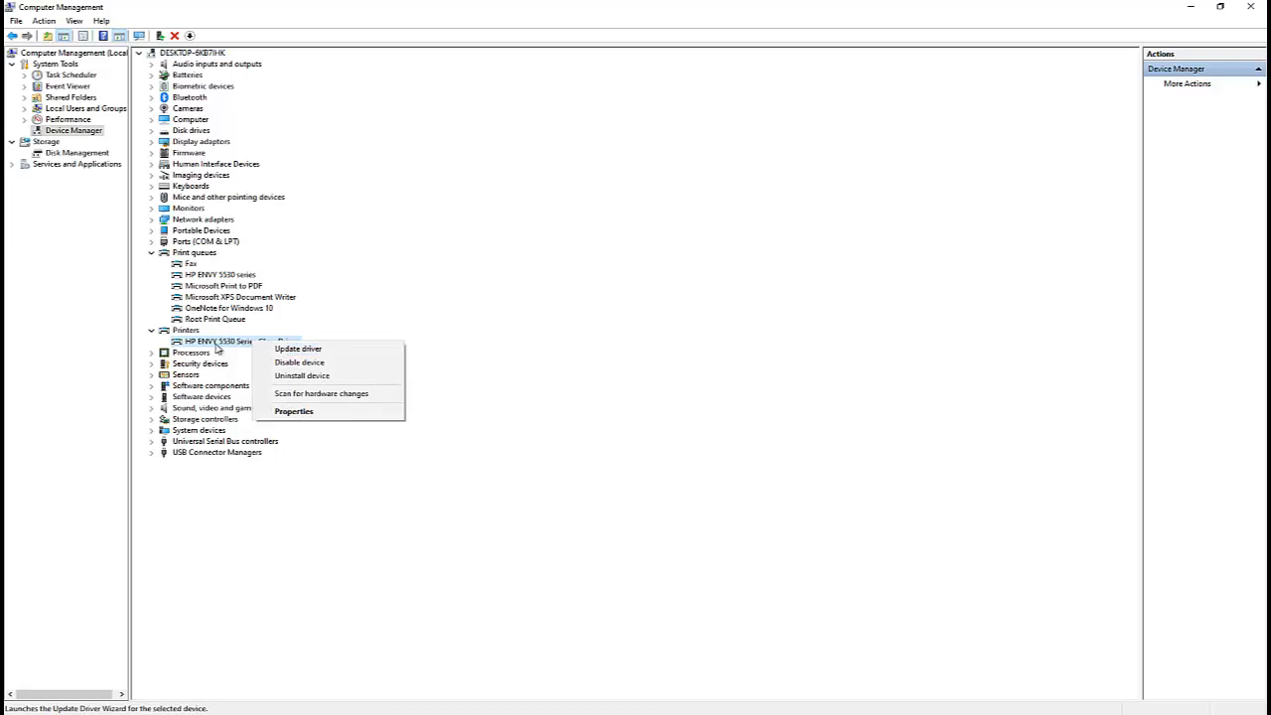
pyautogui.click(304, 413)
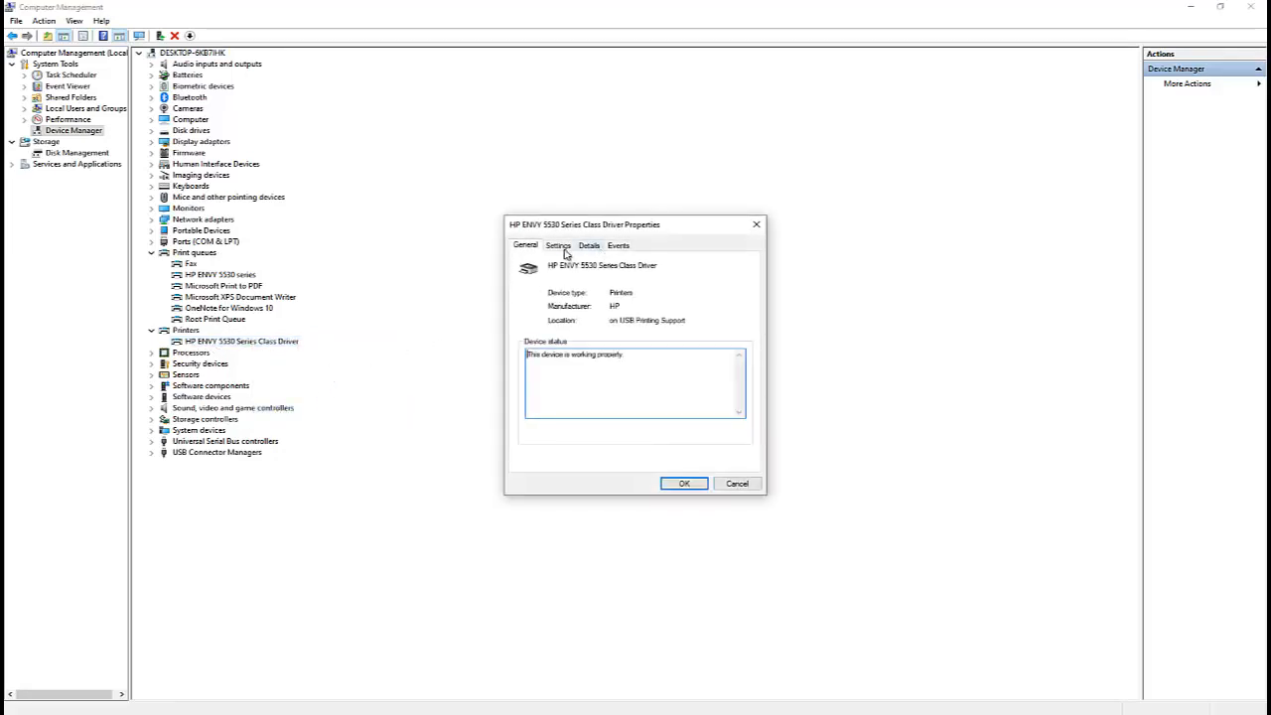
# Review the driver's Settings, Details and Events tabs, then open all of its events.
pyautogui.click(560, 248)
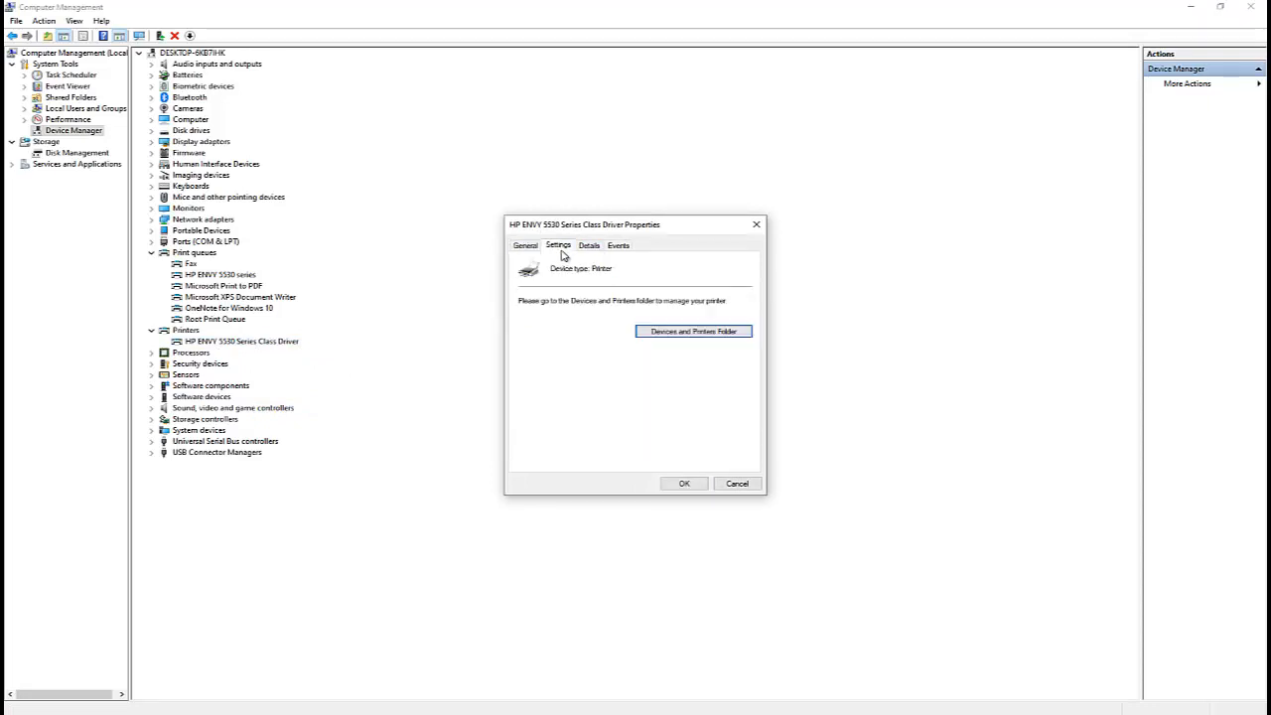
pyautogui.click(592, 246)
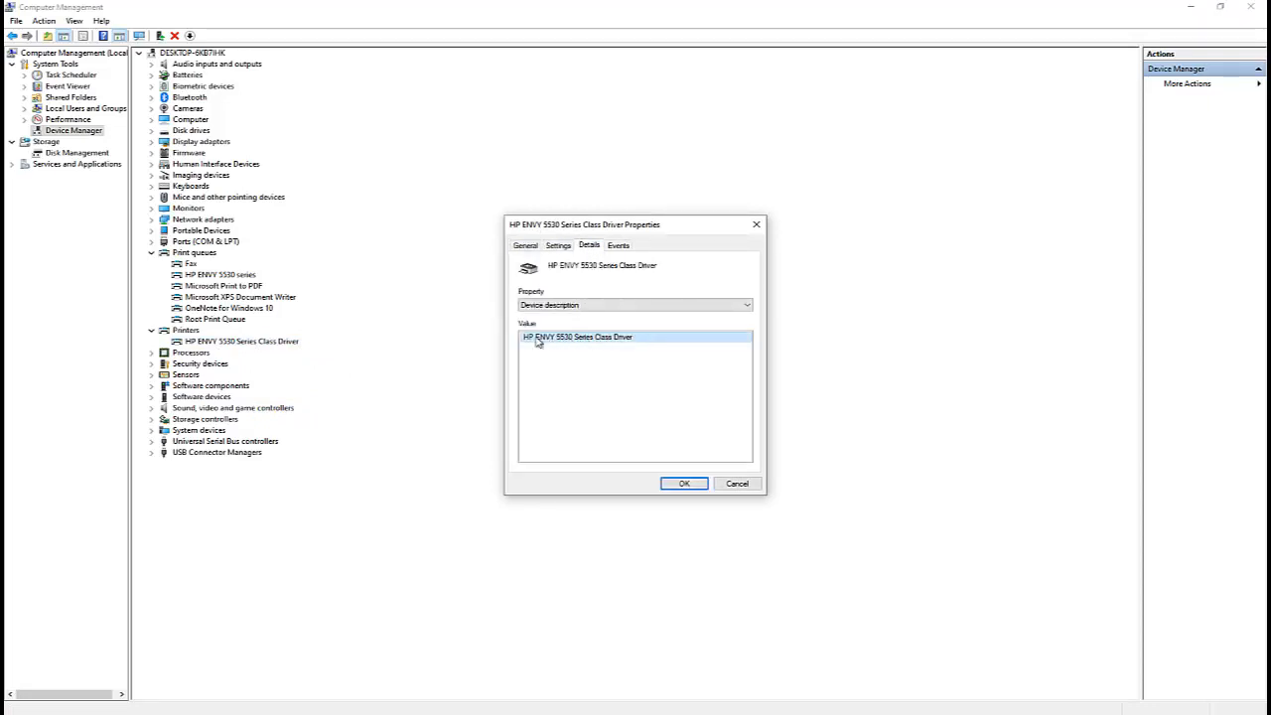
pyautogui.click(617, 247)
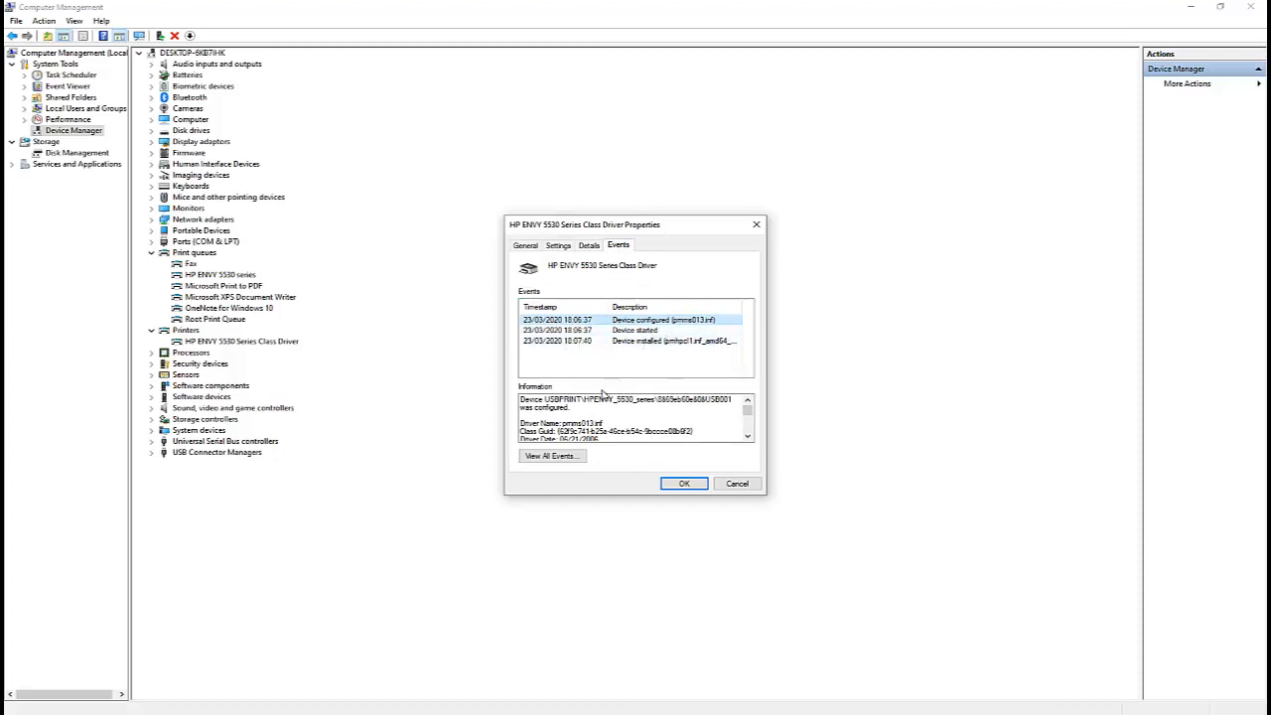
pyautogui.click(556, 458)
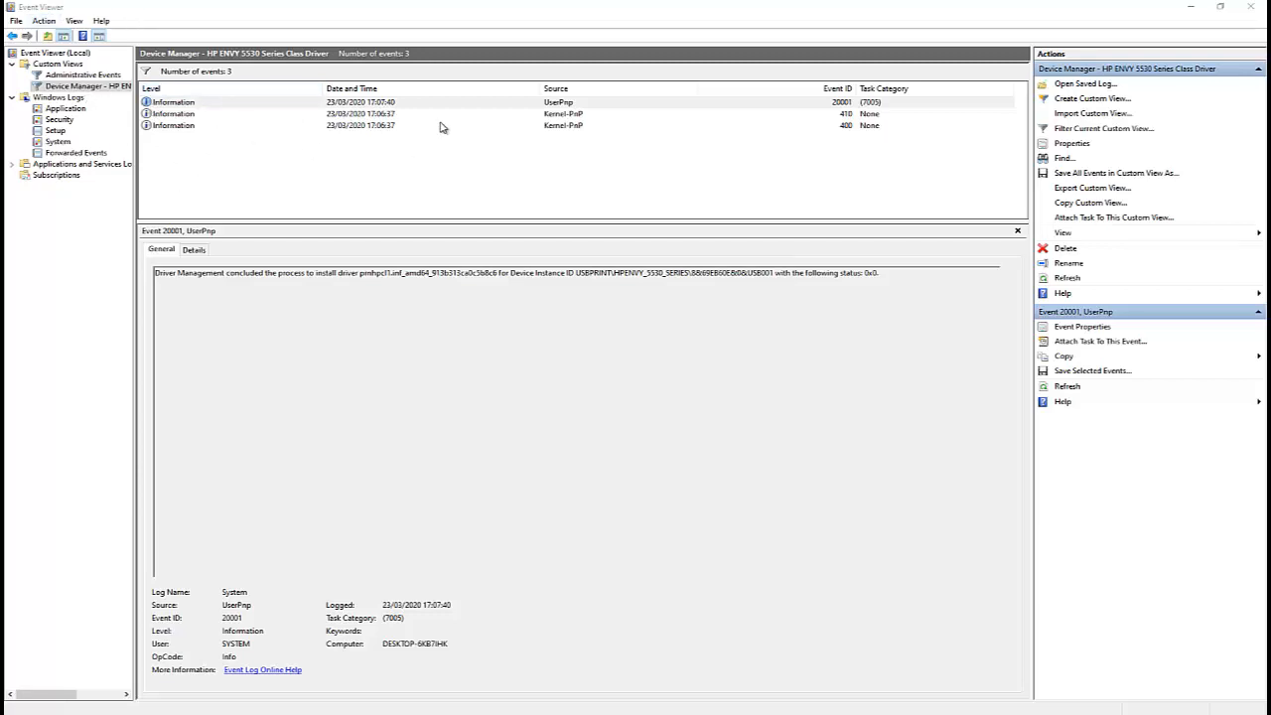
# Examine each of the driver's three logged events in Event Viewer, then close Event Viewer.
pyautogui.click(570, 126)
pyautogui.click(570, 116)
pyautogui.click(543, 102)
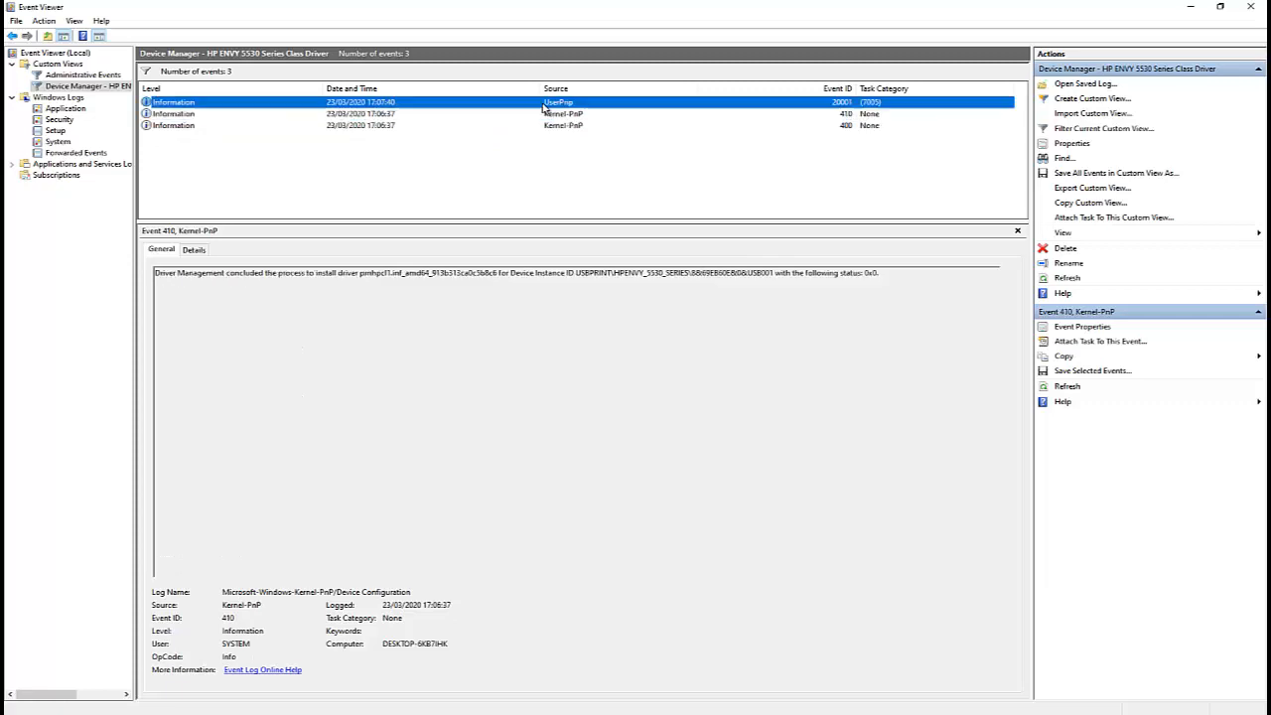
pyautogui.click(485, 139)
pyautogui.click(396, 126)
pyautogui.click(376, 114)
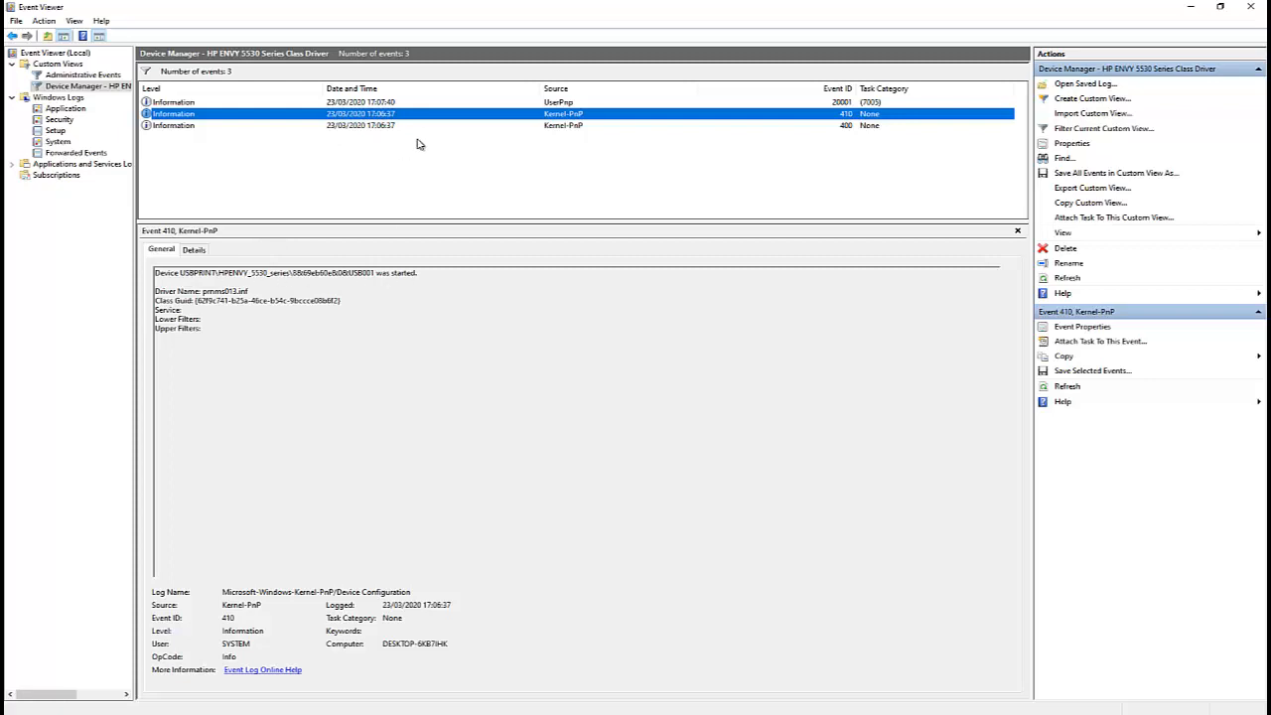
pyautogui.click(458, 104)
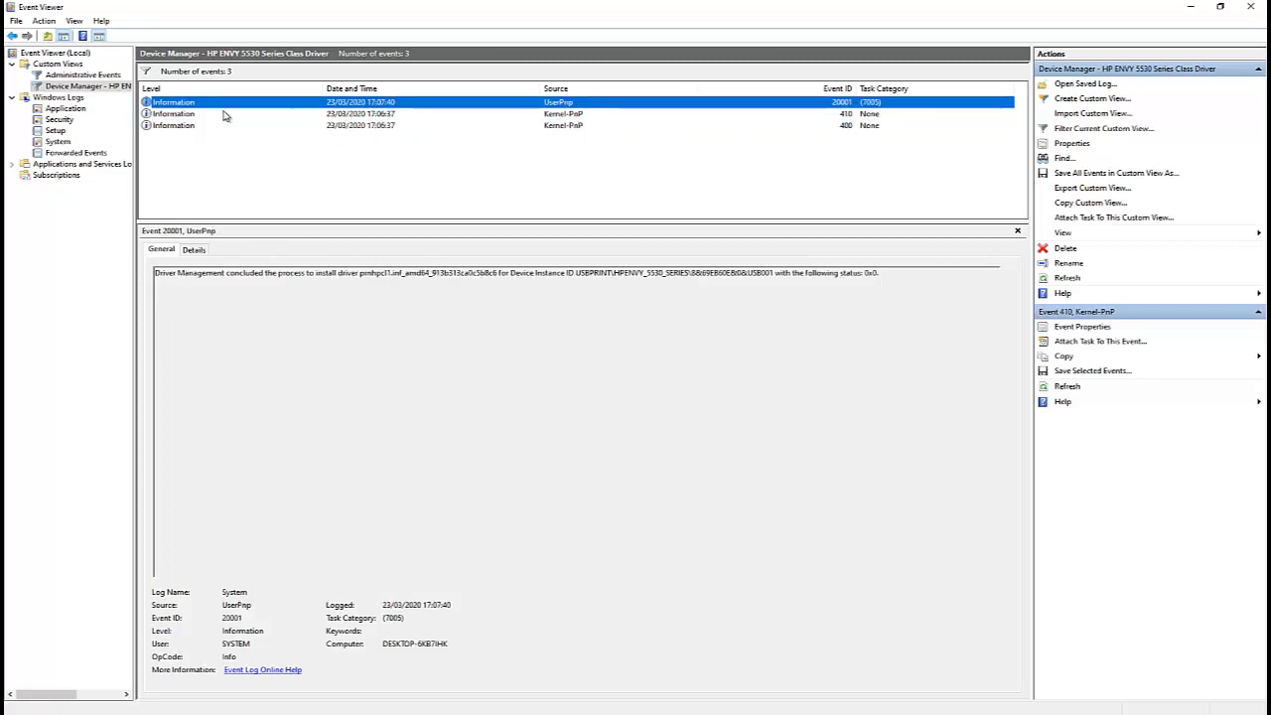
pyautogui.click(226, 114)
pyautogui.click(360, 103)
pyautogui.click(384, 127)
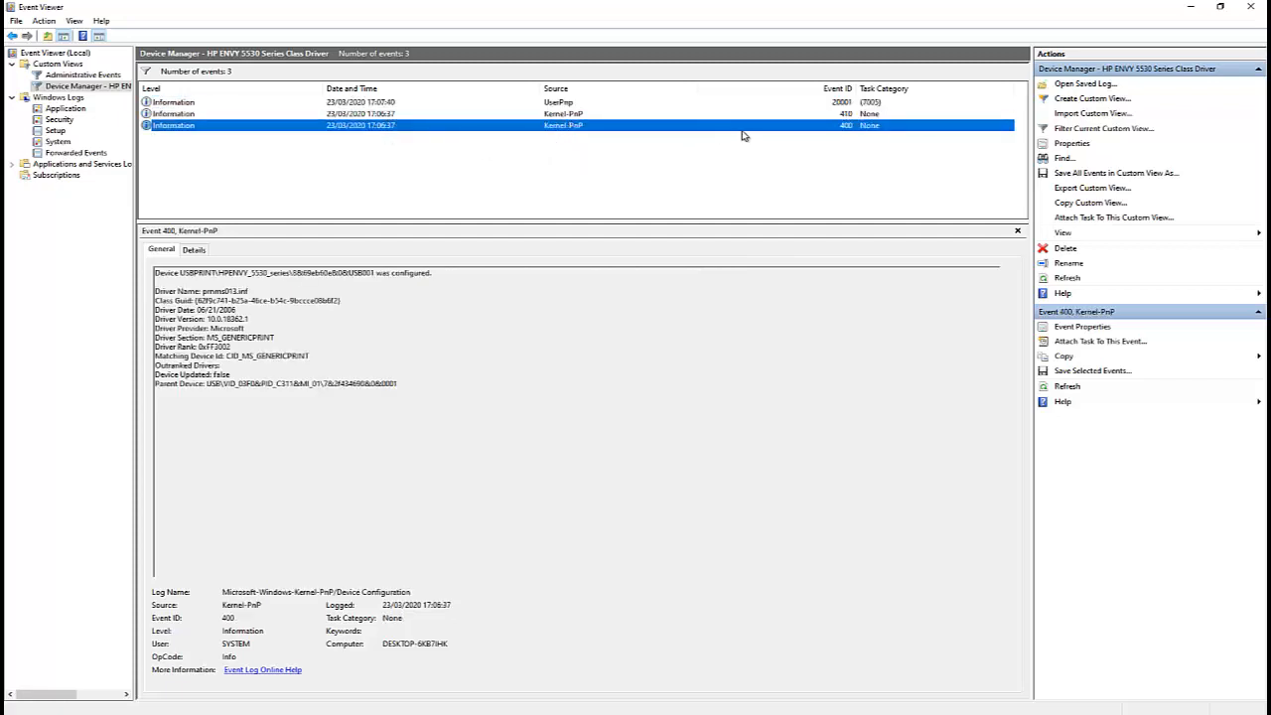
pyautogui.click(1250, 6)
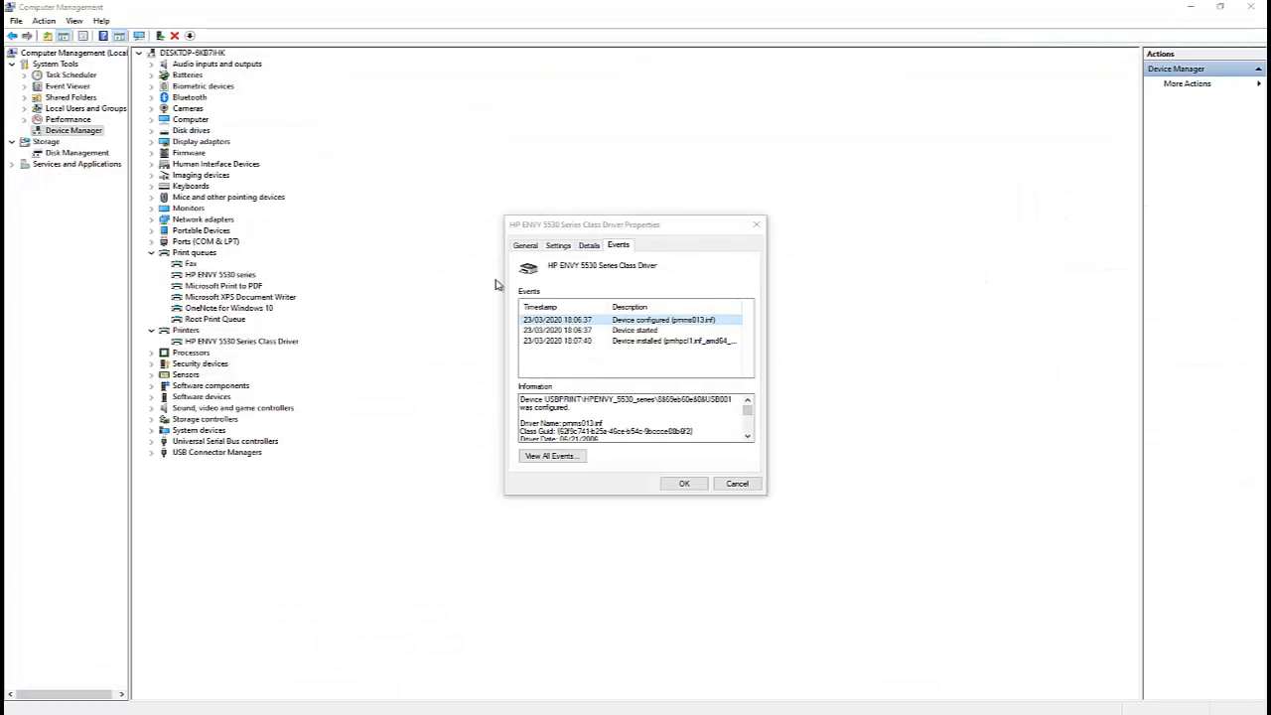
# Close the driver properties and open the properties of the HP ENVY 5530 series print queue.
pyautogui.click(757, 224)
pyautogui.rightClick(214, 275)
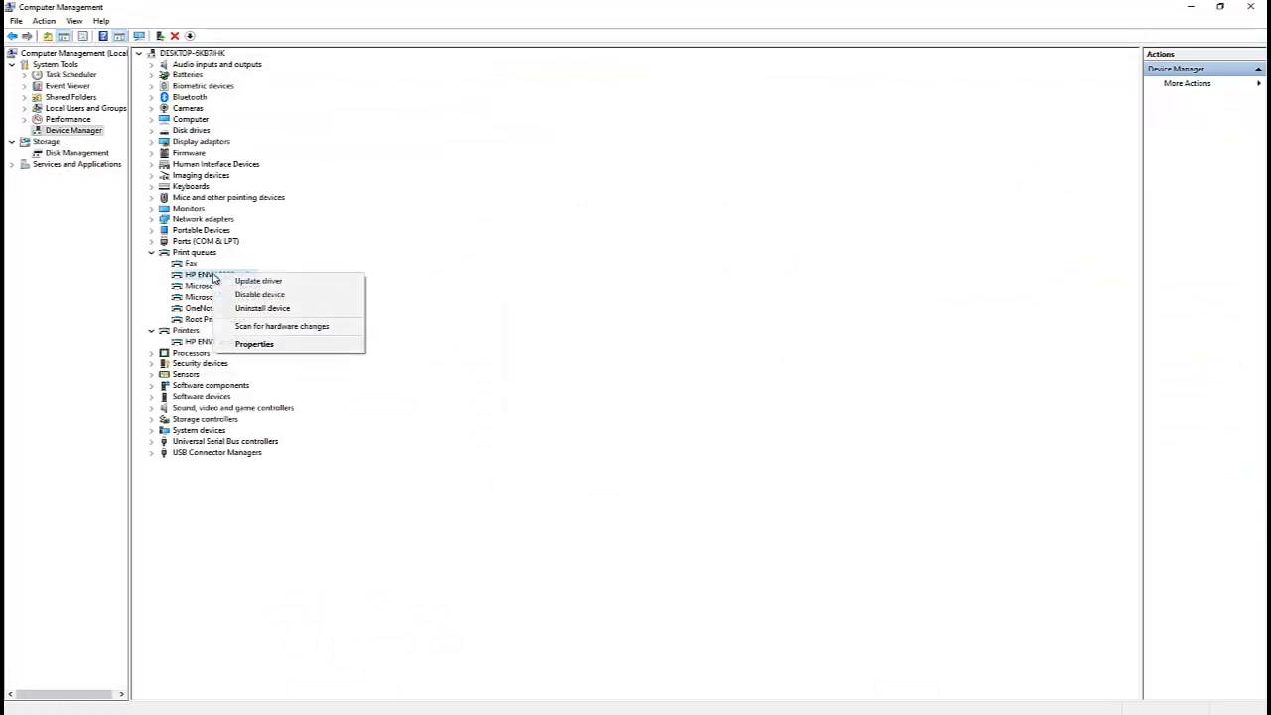
pyautogui.click(277, 340)
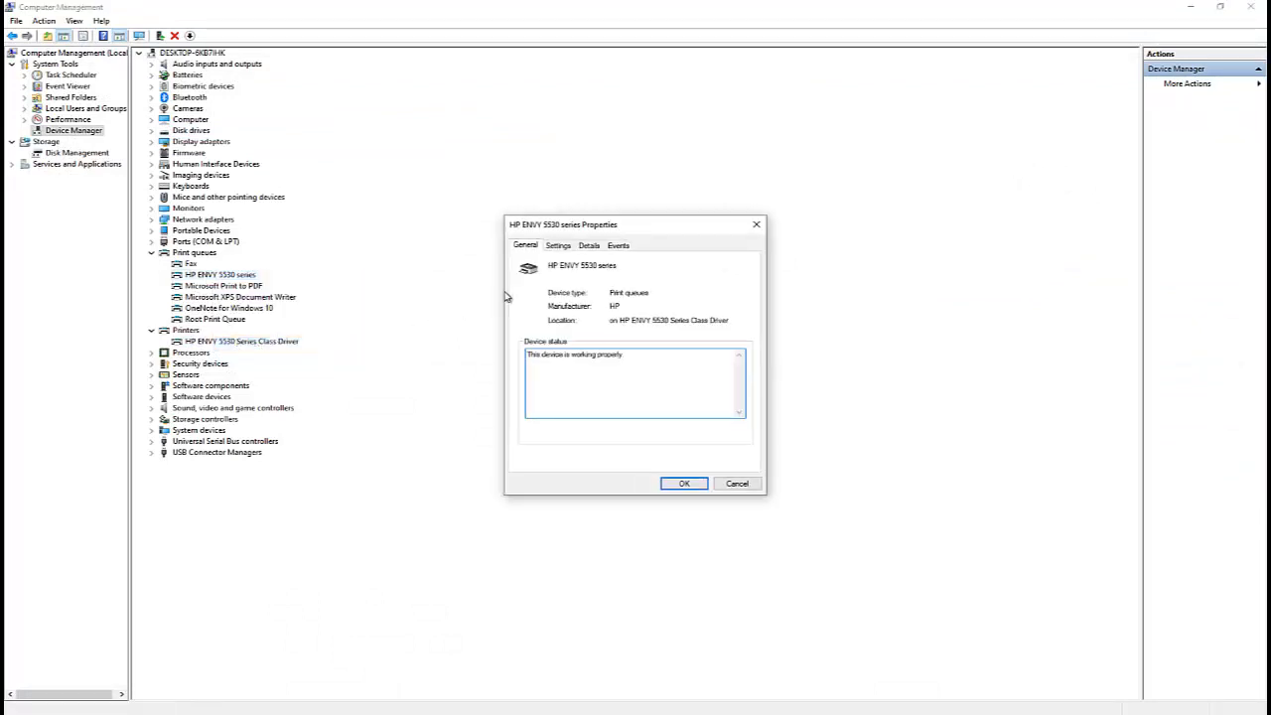
# Close the print queue properties and update the HP ENVY 5530 Series Class Driver by searching automatically for drivers, then close the wizard.
pyautogui.click(755, 224)
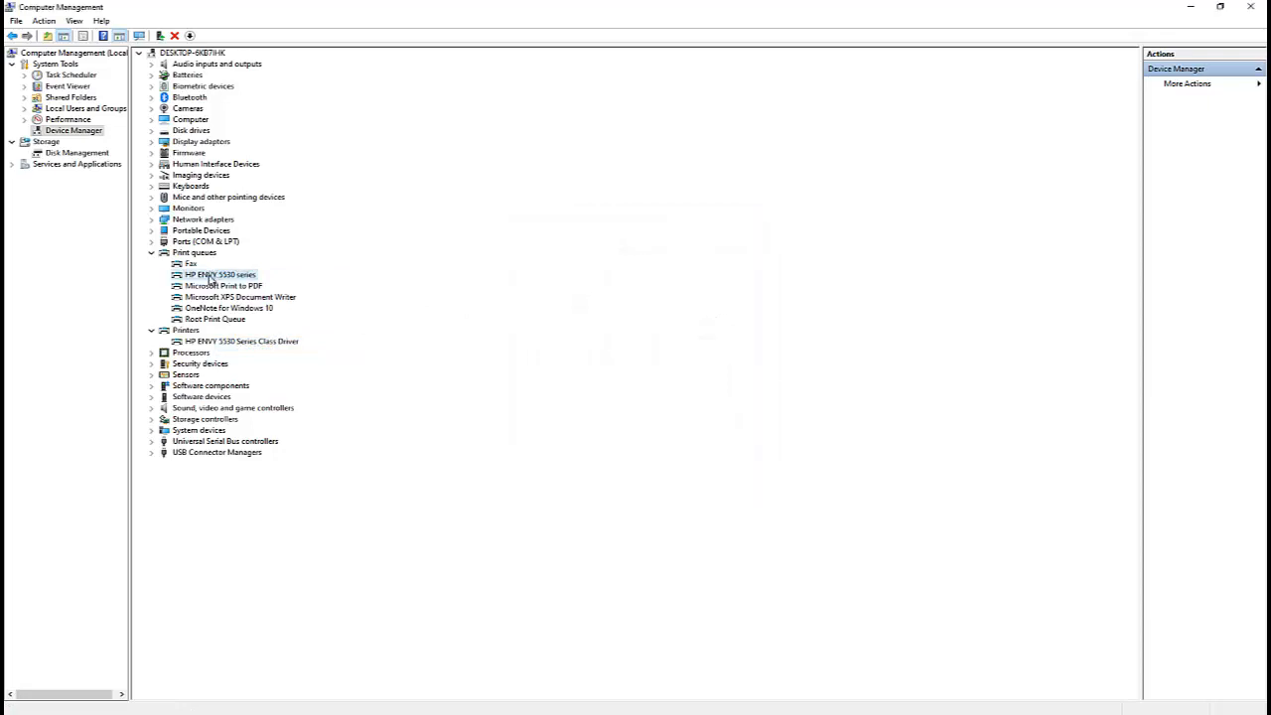
pyautogui.rightClick(227, 346)
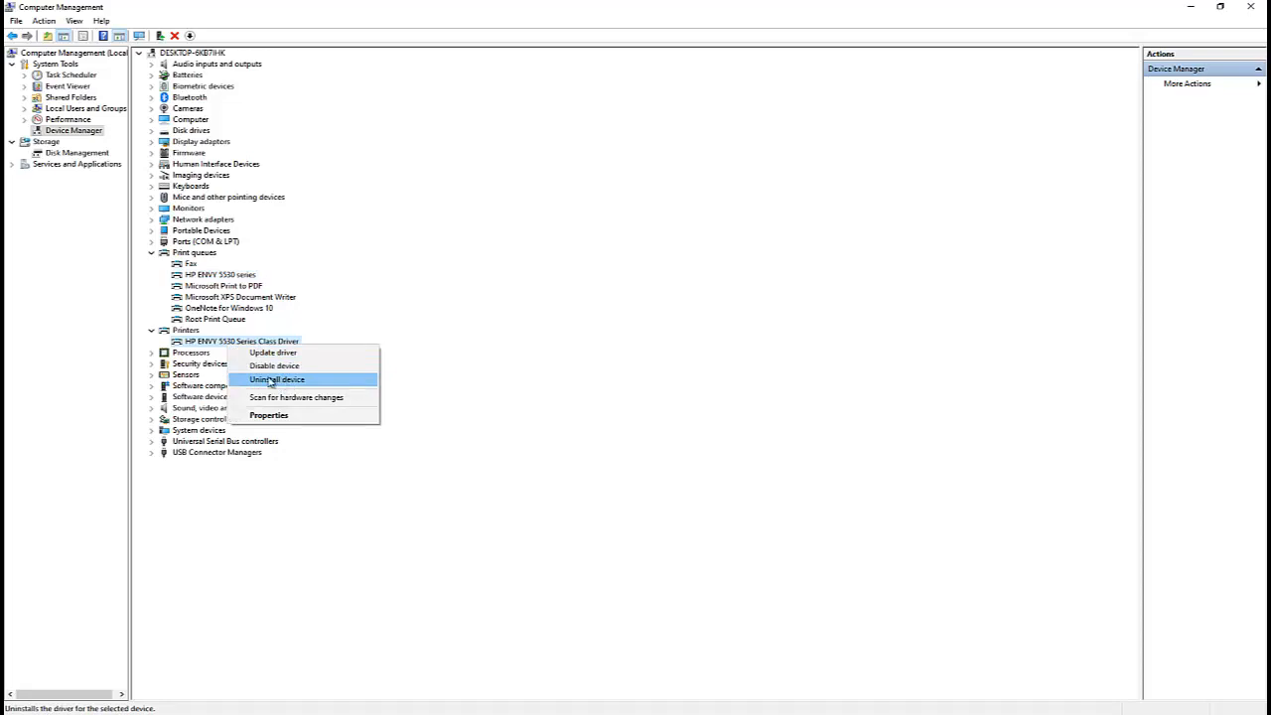
pyautogui.click(283, 354)
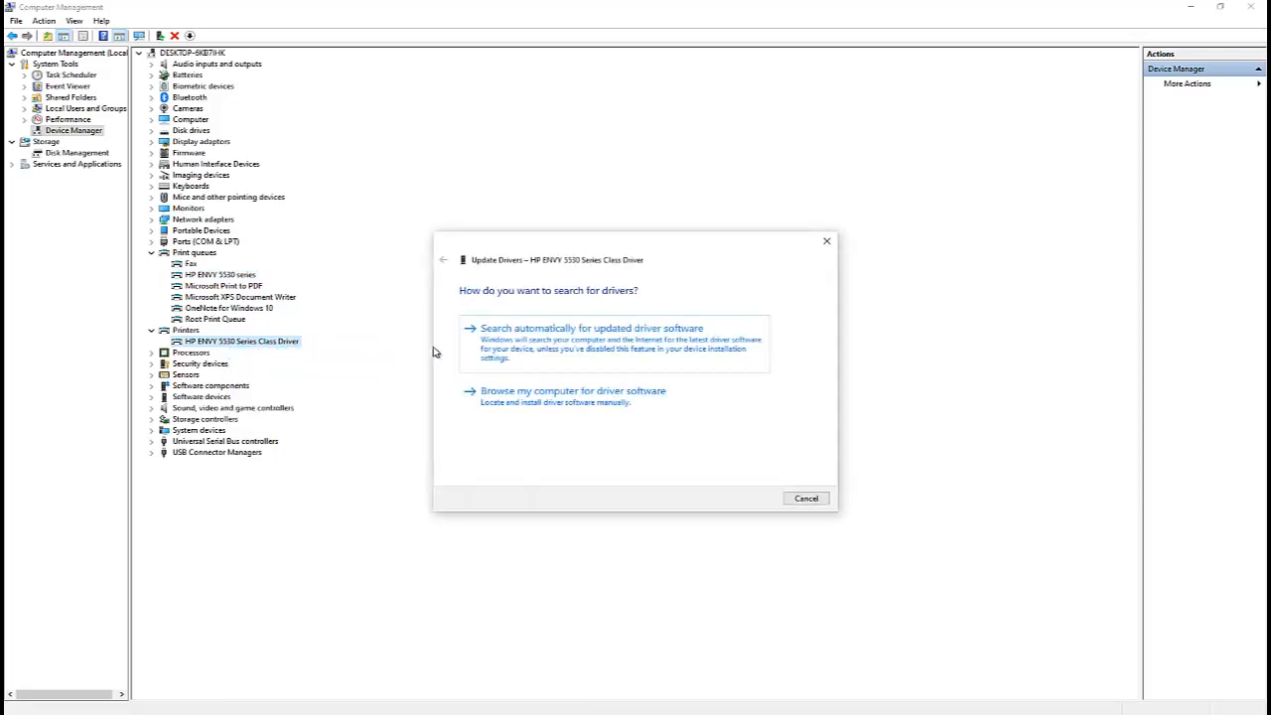
pyautogui.click(514, 342)
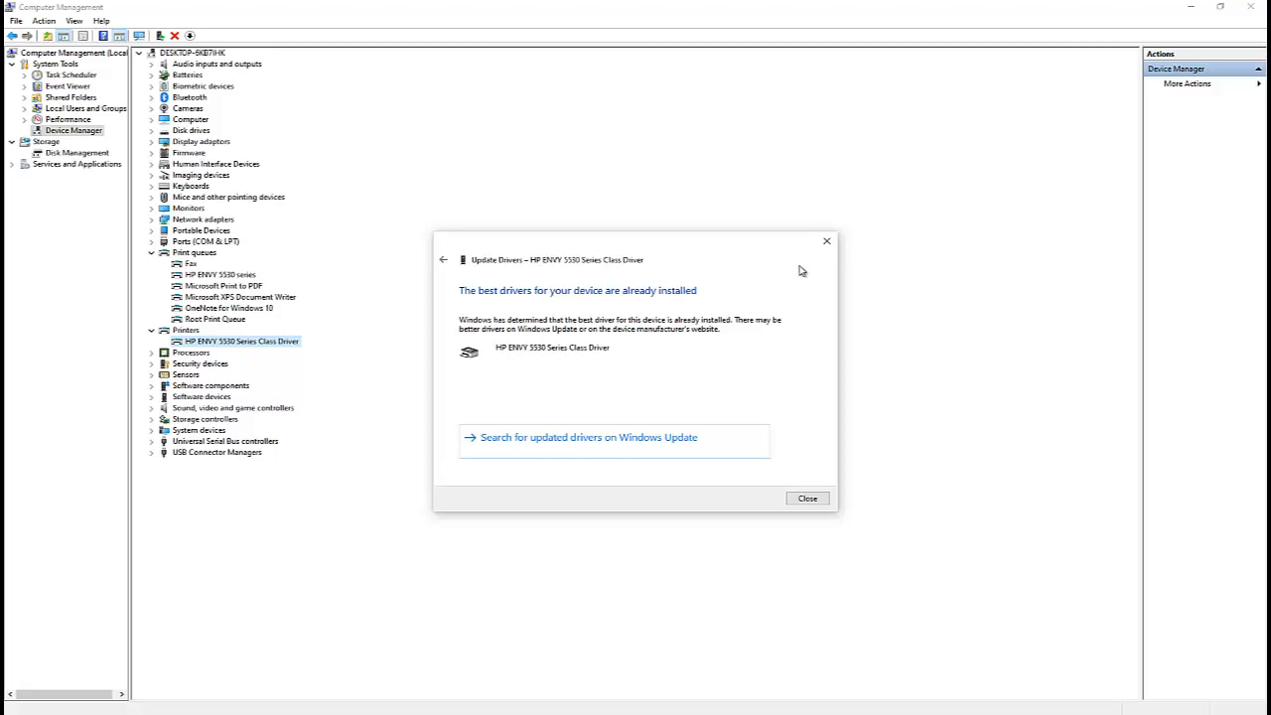
pyautogui.click(827, 243)
# Open Print Management by searching the Start menu for "print ma".
pyautogui.press('super')
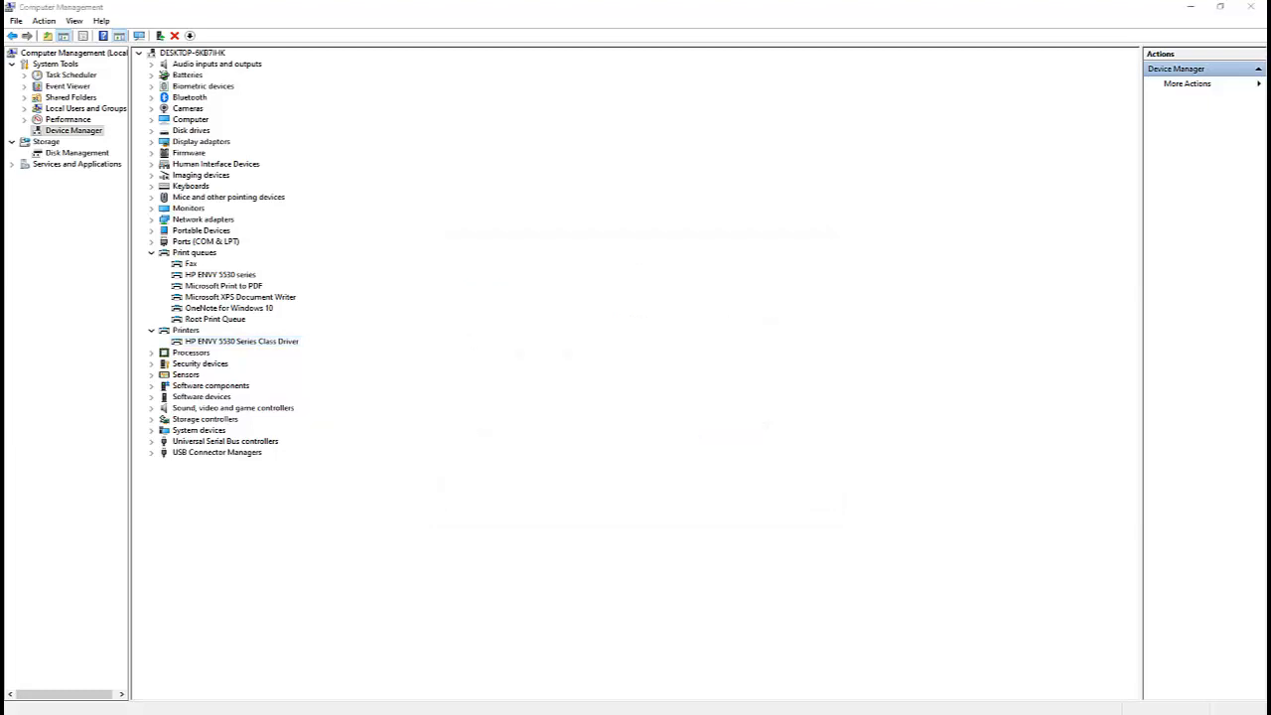
pyautogui.write('print')
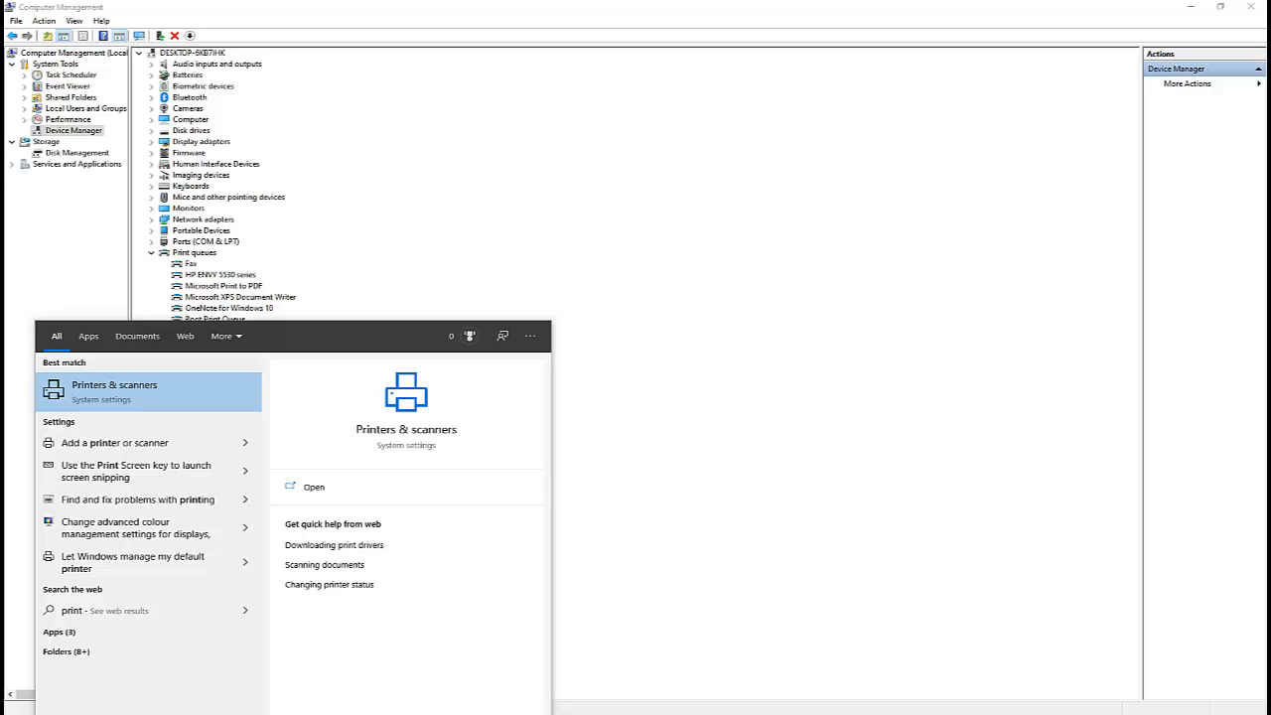
pyautogui.write(' ma')
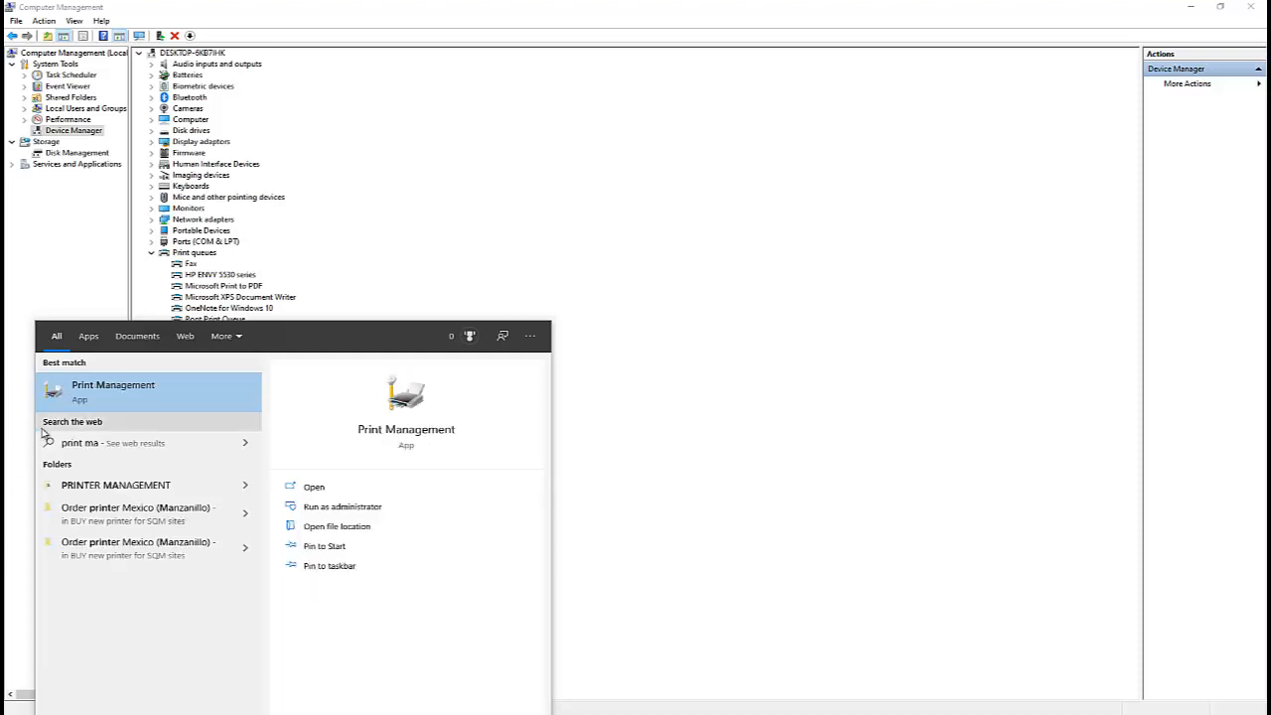
pyautogui.click(122, 402)
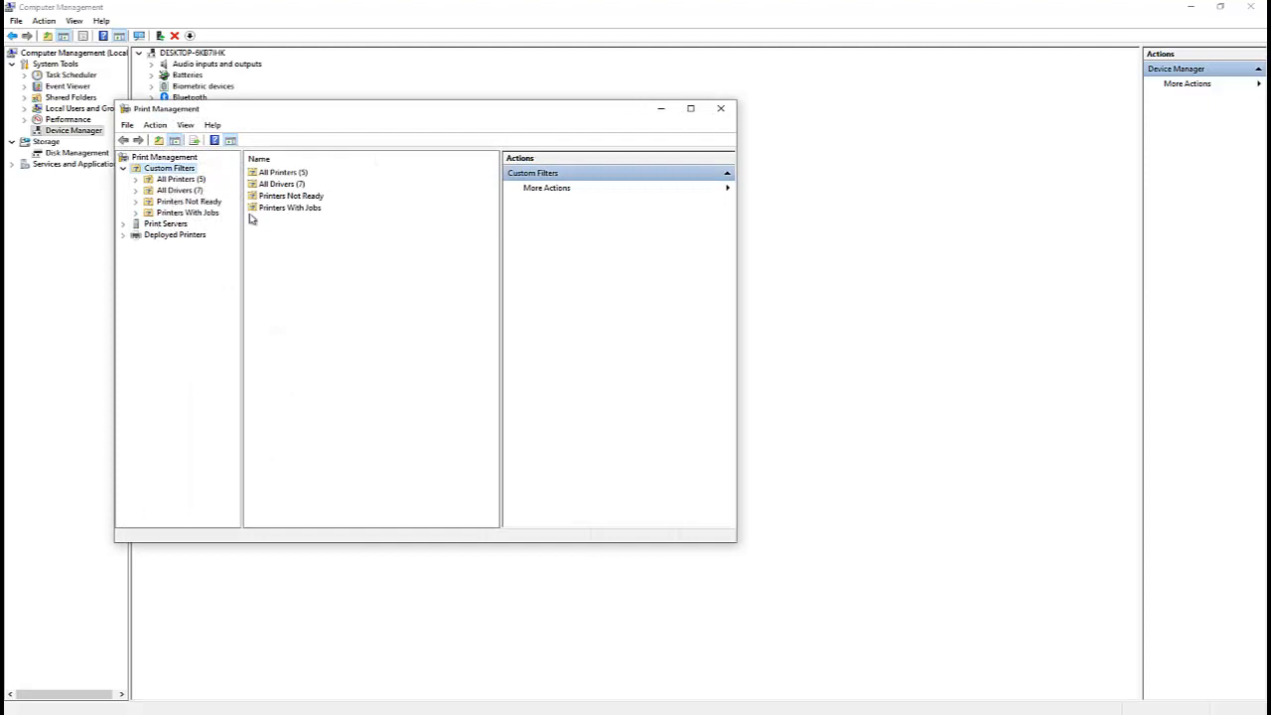
# Maximize Print Management, expand Print Servers and the local server, and view its printers.
pyautogui.click(123, 224)
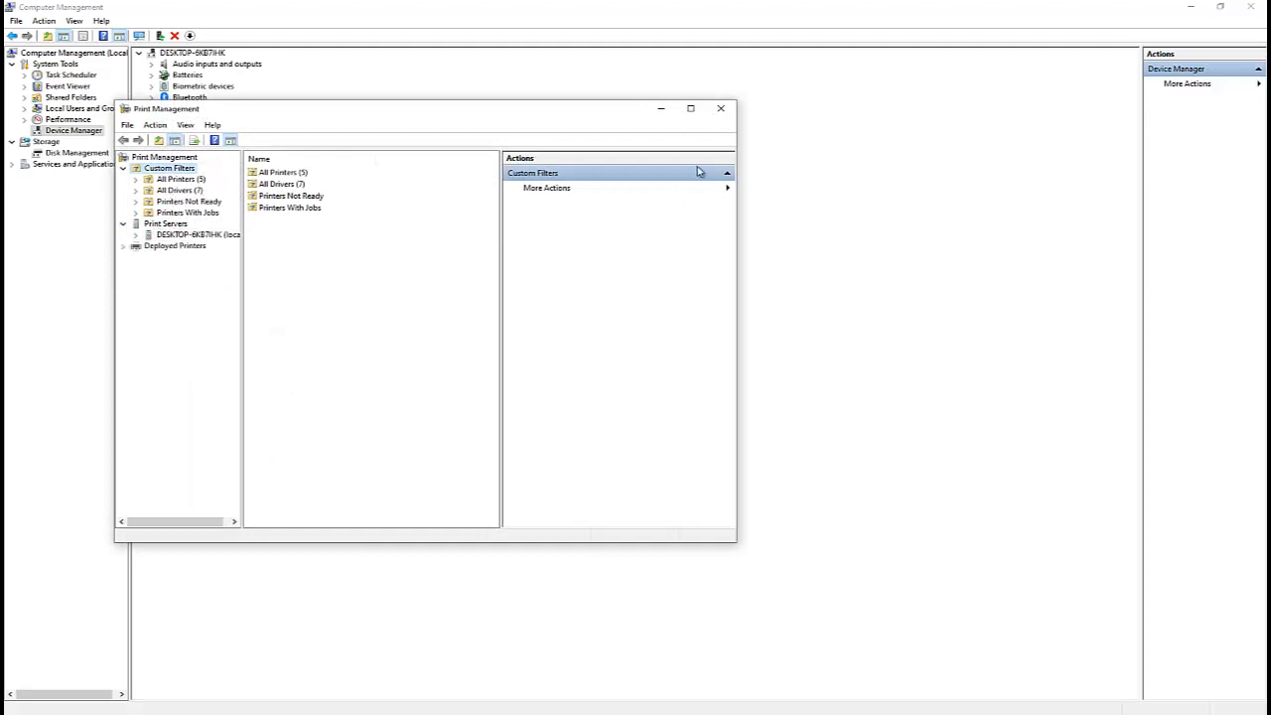
pyautogui.click(690, 108)
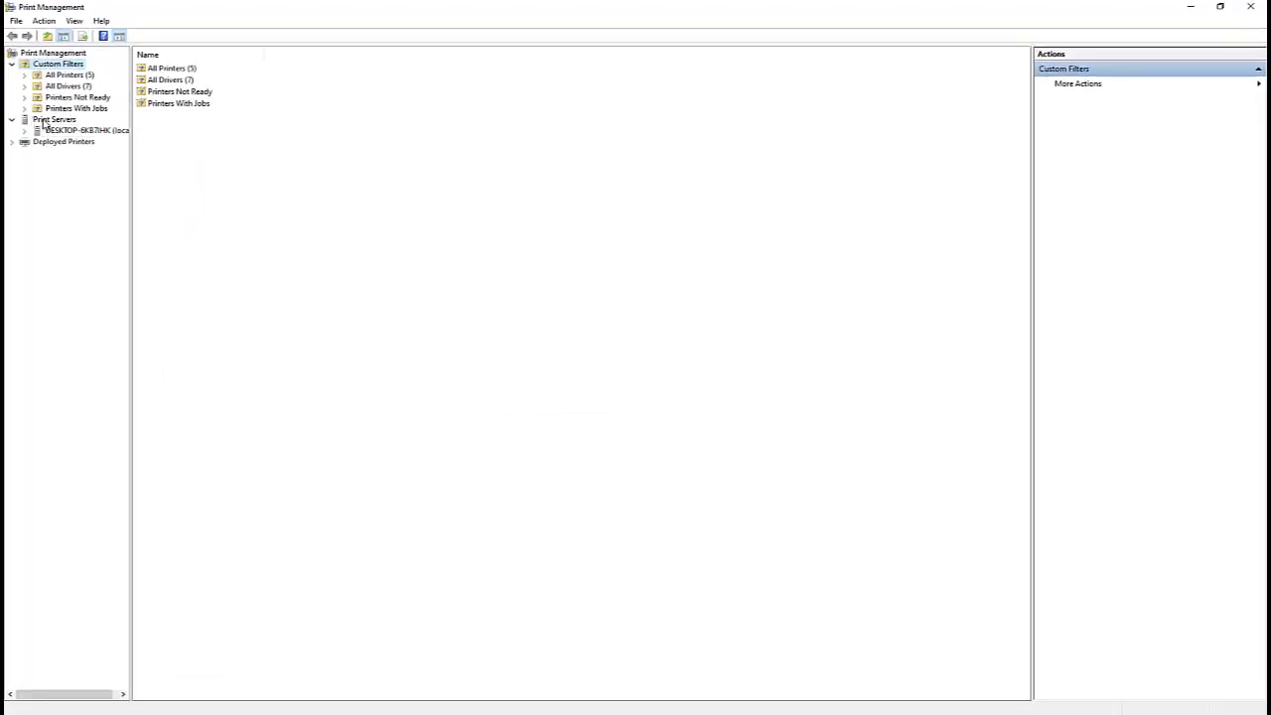
pyautogui.click(25, 131)
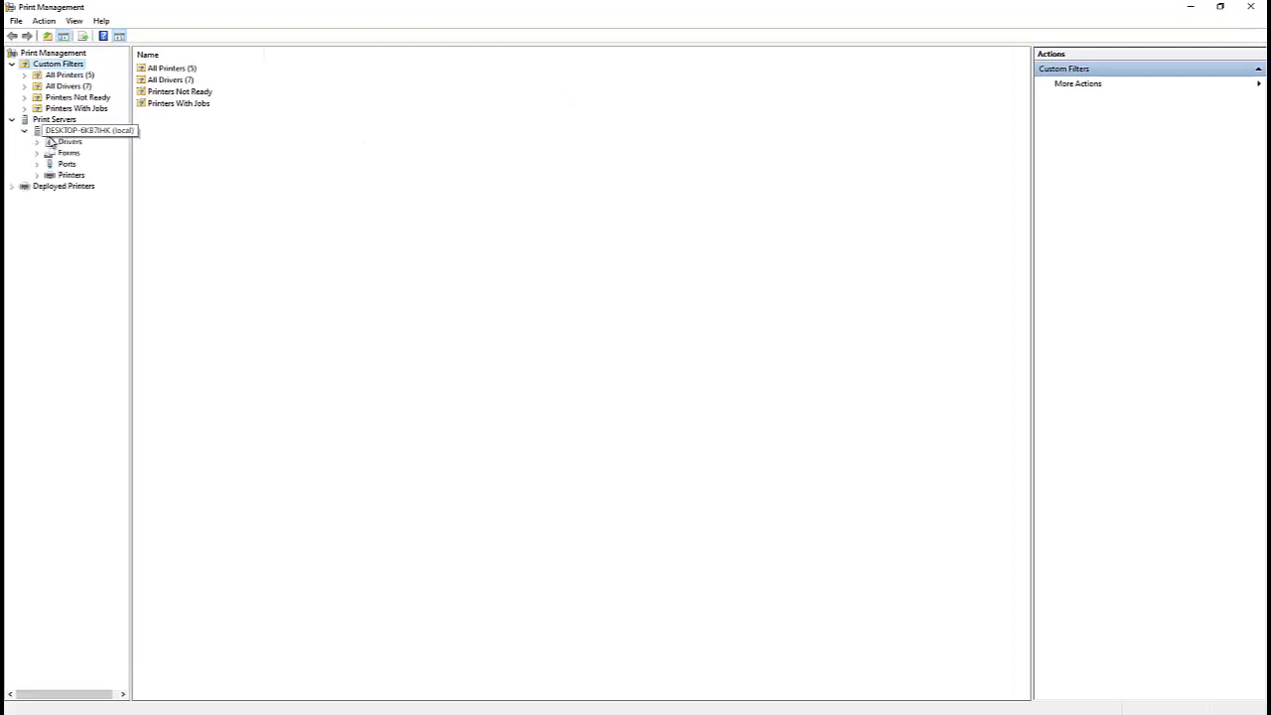
pyautogui.click(70, 175)
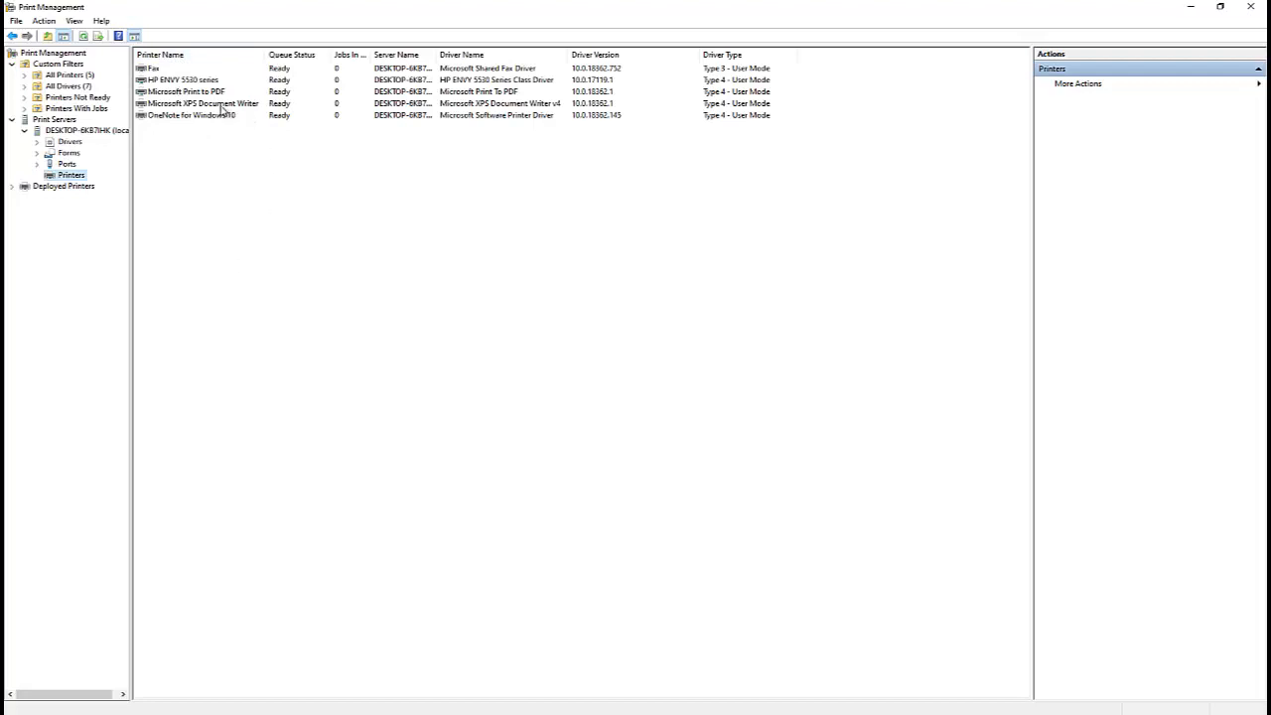
# Review the local server's drivers, the HP driver's context options, and the All Drivers, All Printers and Printers With Jobs filters.
pyautogui.click(67, 142)
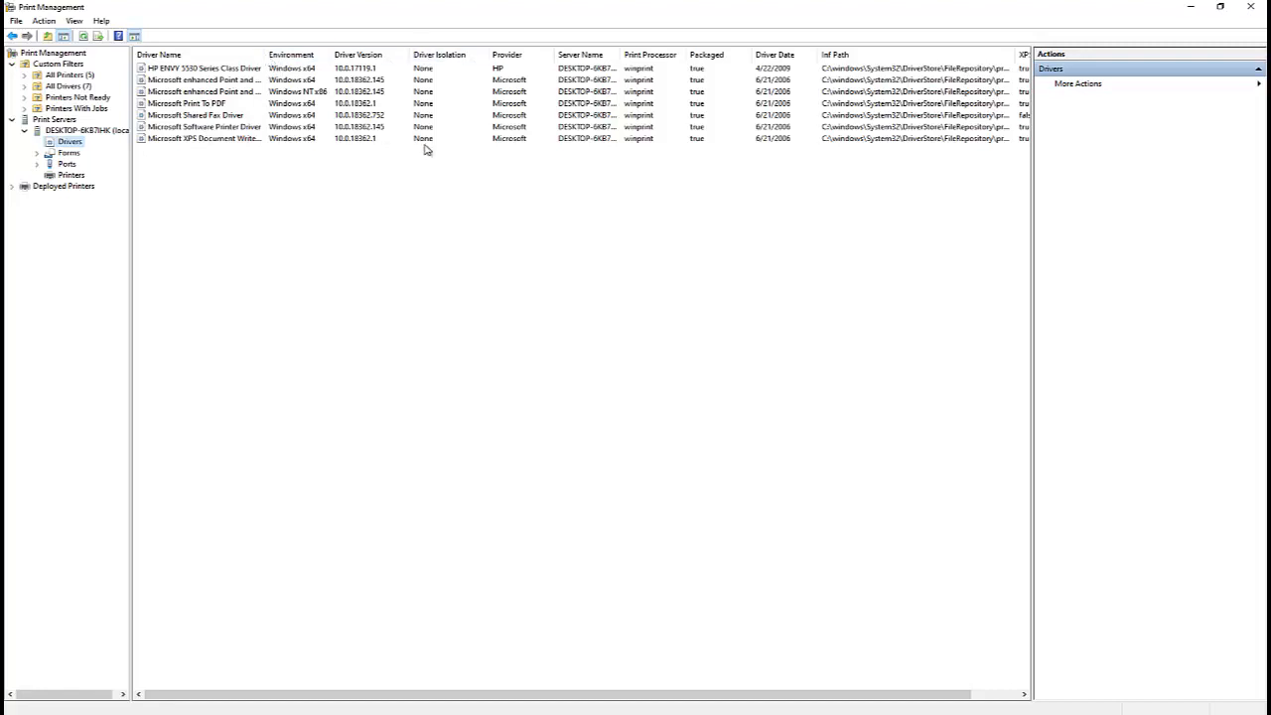
pyautogui.rightClick(189, 70)
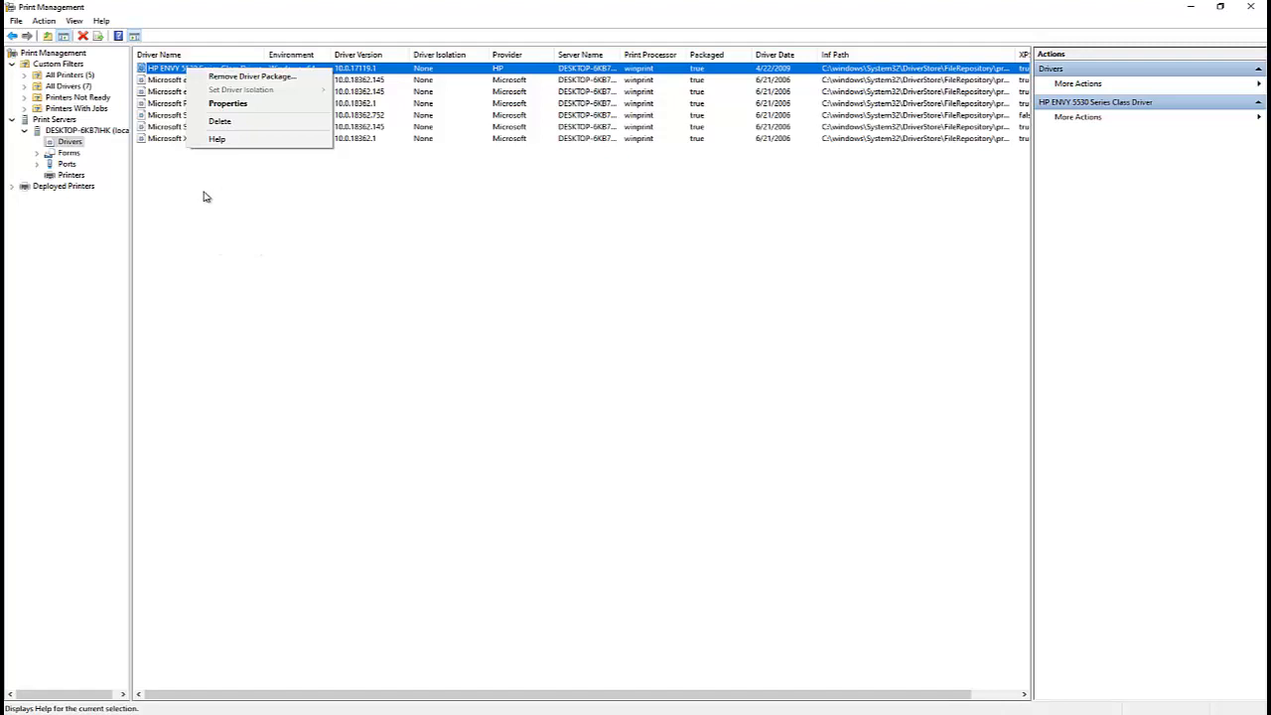
pyautogui.click(50, 88)
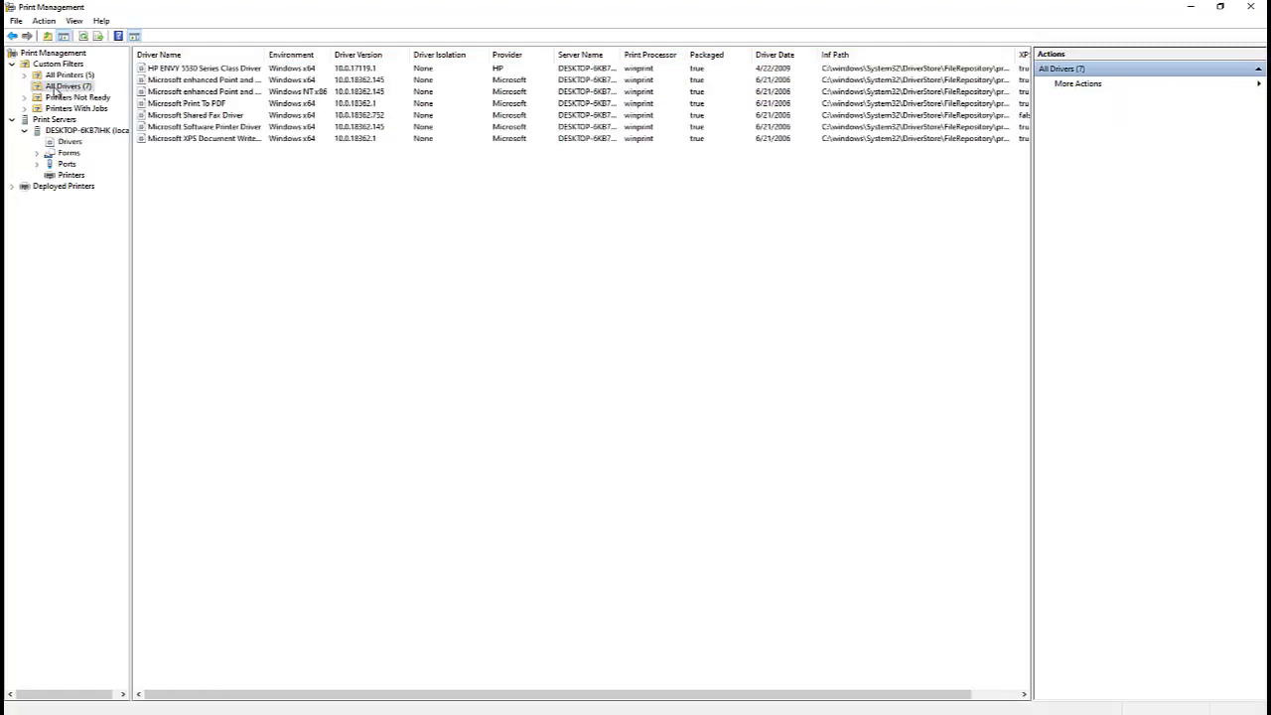
pyautogui.click(64, 75)
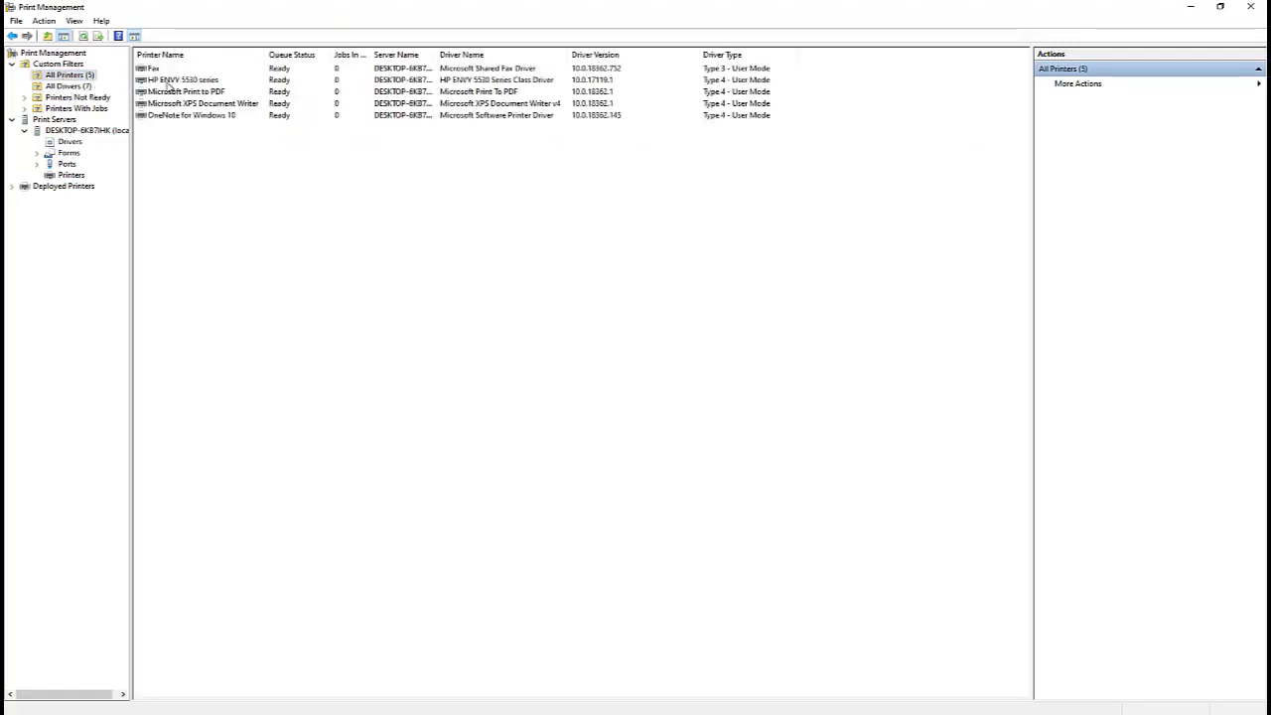
pyautogui.click(87, 110)
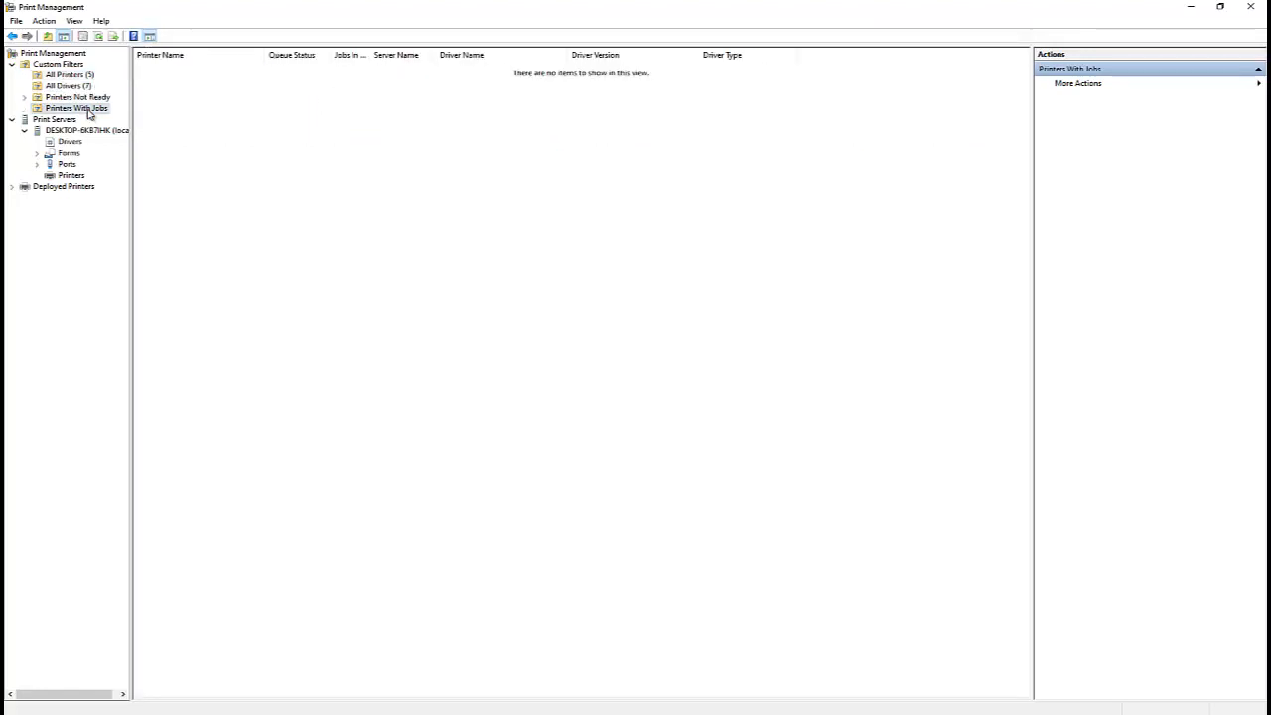